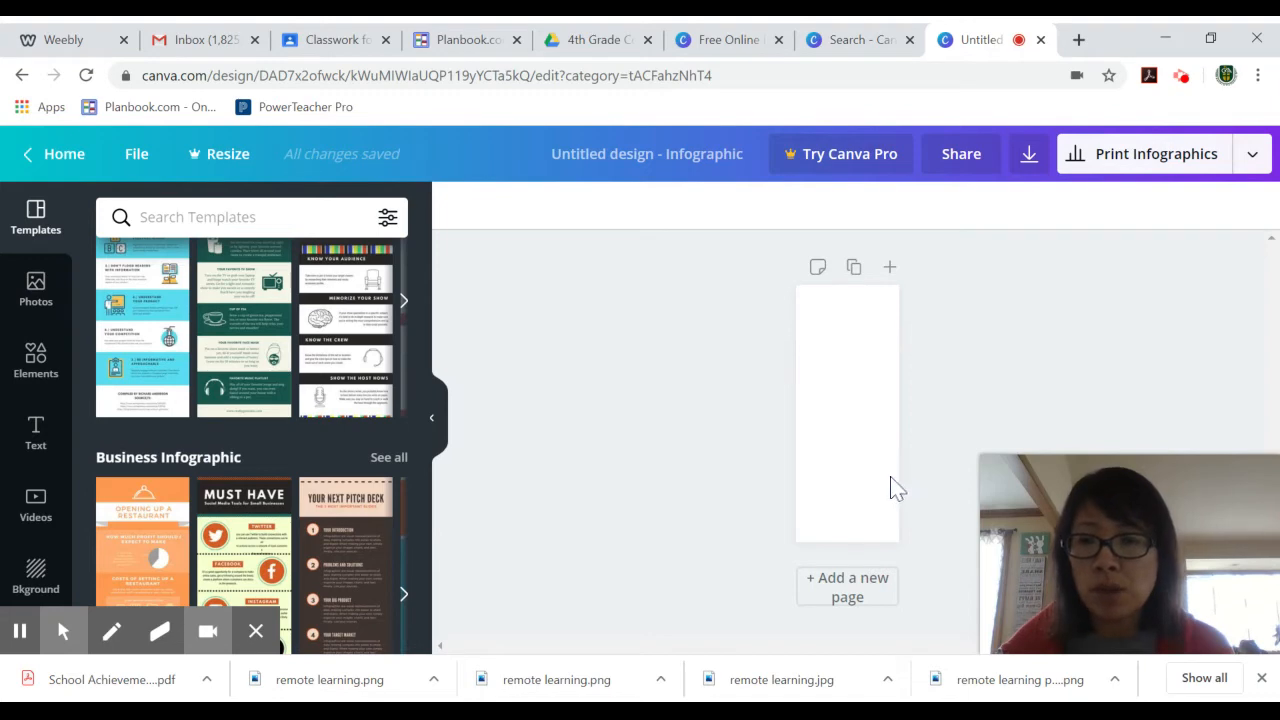
Set the page zoom of the blank infographic to 25%.
{"action": "left_click", "coordinate": [207, 631]}
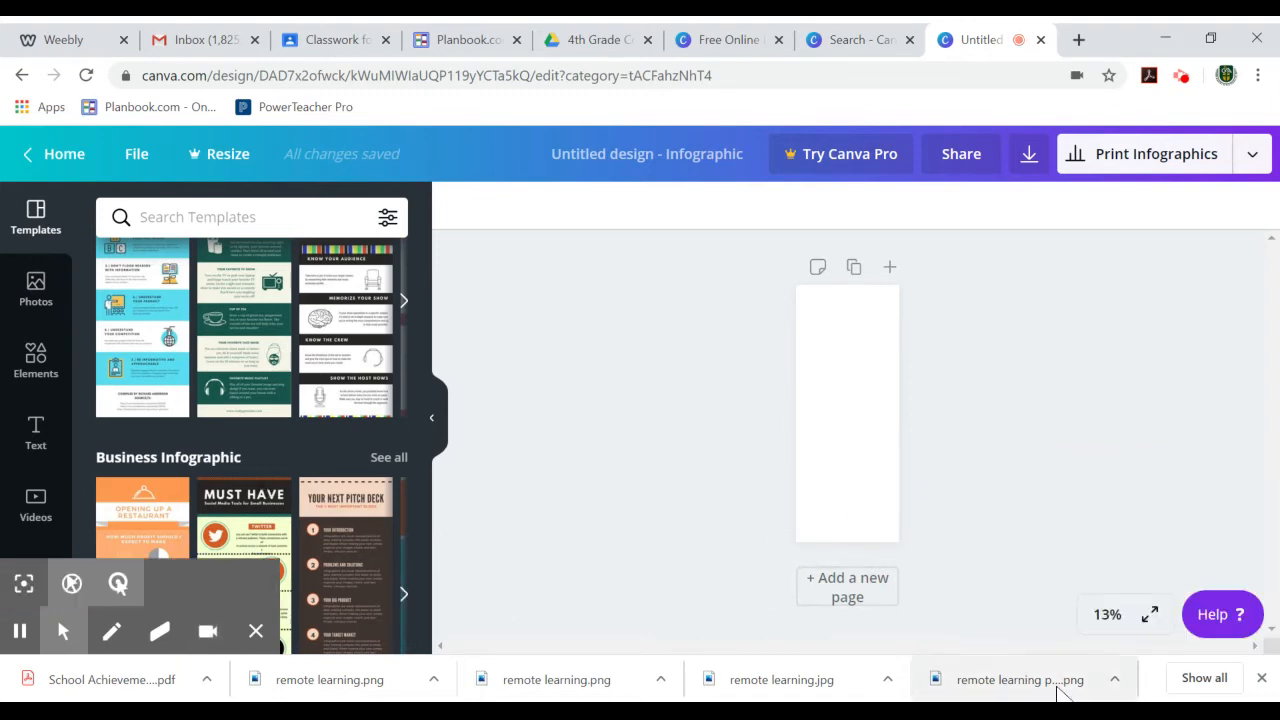
{"action": "left_click", "coordinate": [1110, 616]}
{"action": "left_click", "coordinate": [1134, 432]}
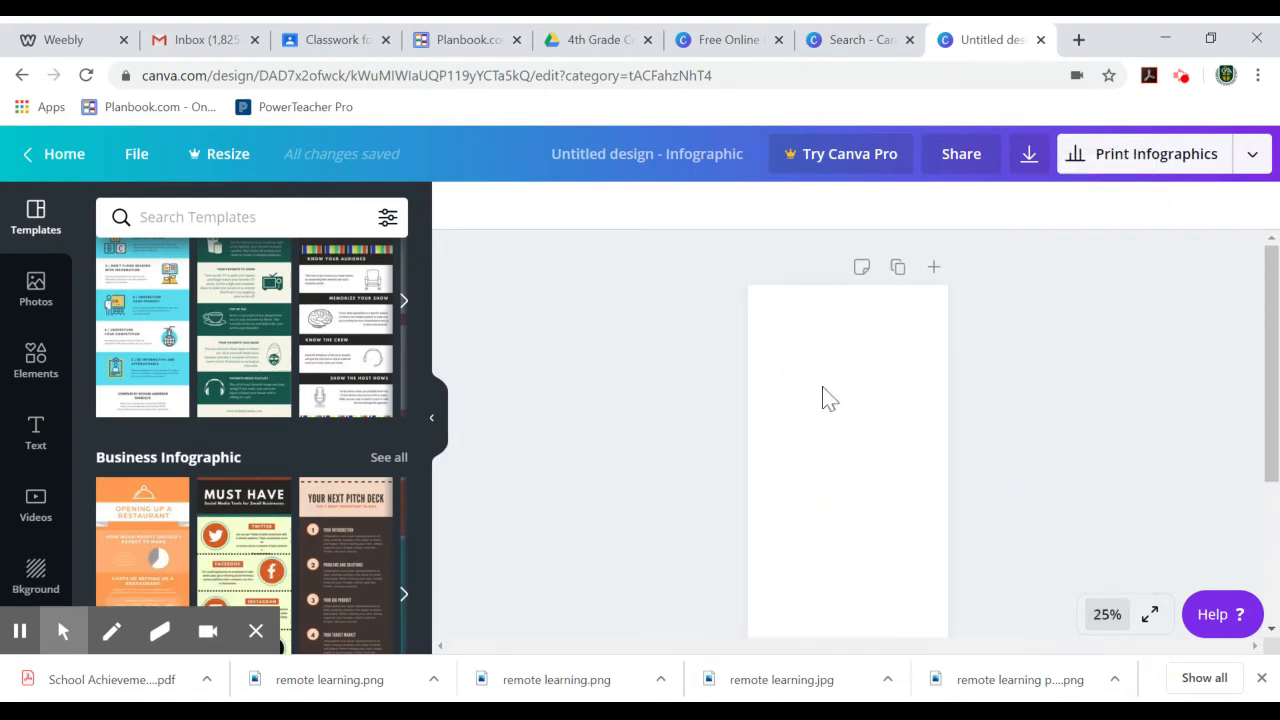
Browse the photo library, checking the recent searches and the recently used and trending photos.
{"action": "left_click", "coordinate": [28, 305]}
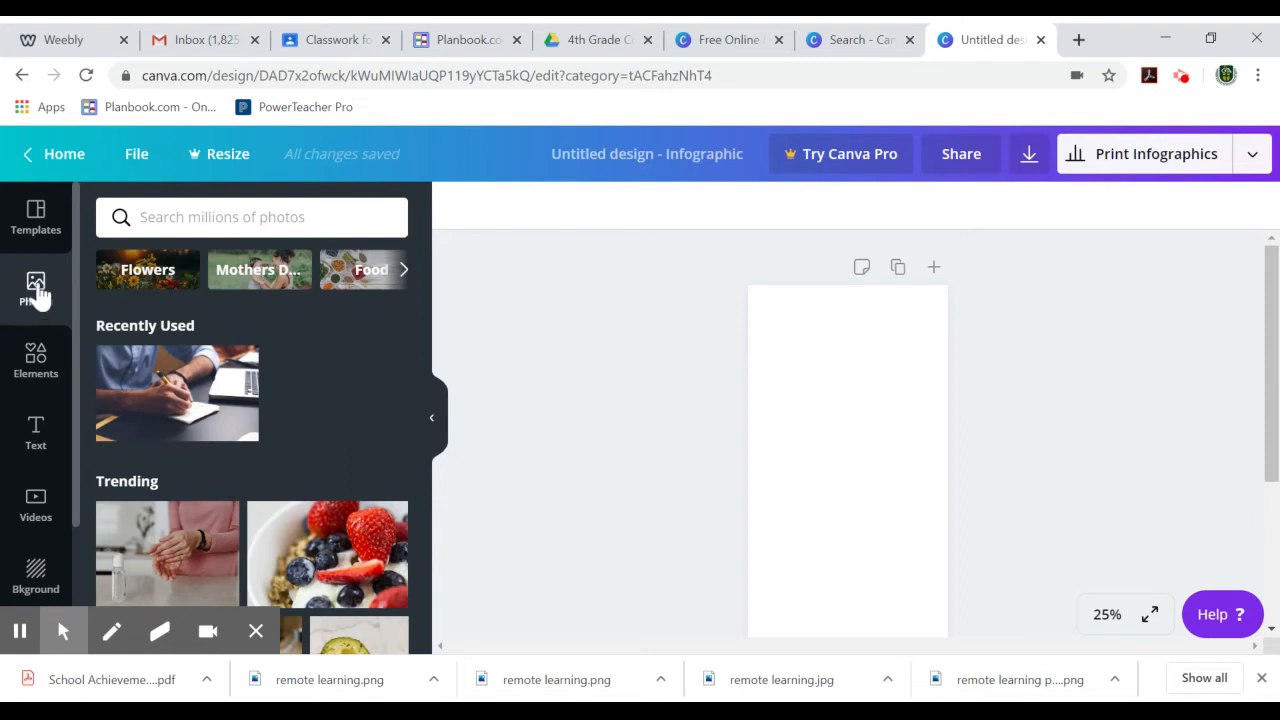
{"action": "left_click", "coordinate": [188, 225]}
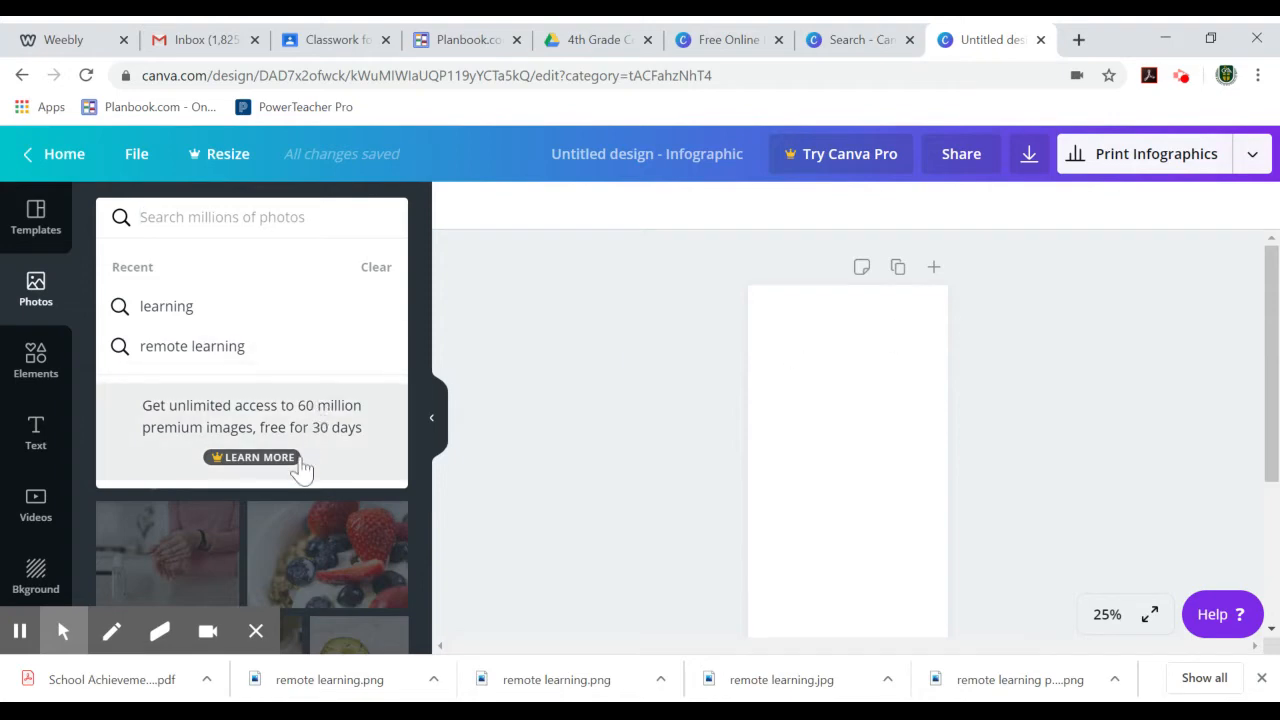
{"action": "left_click", "coordinate": [301, 548]}
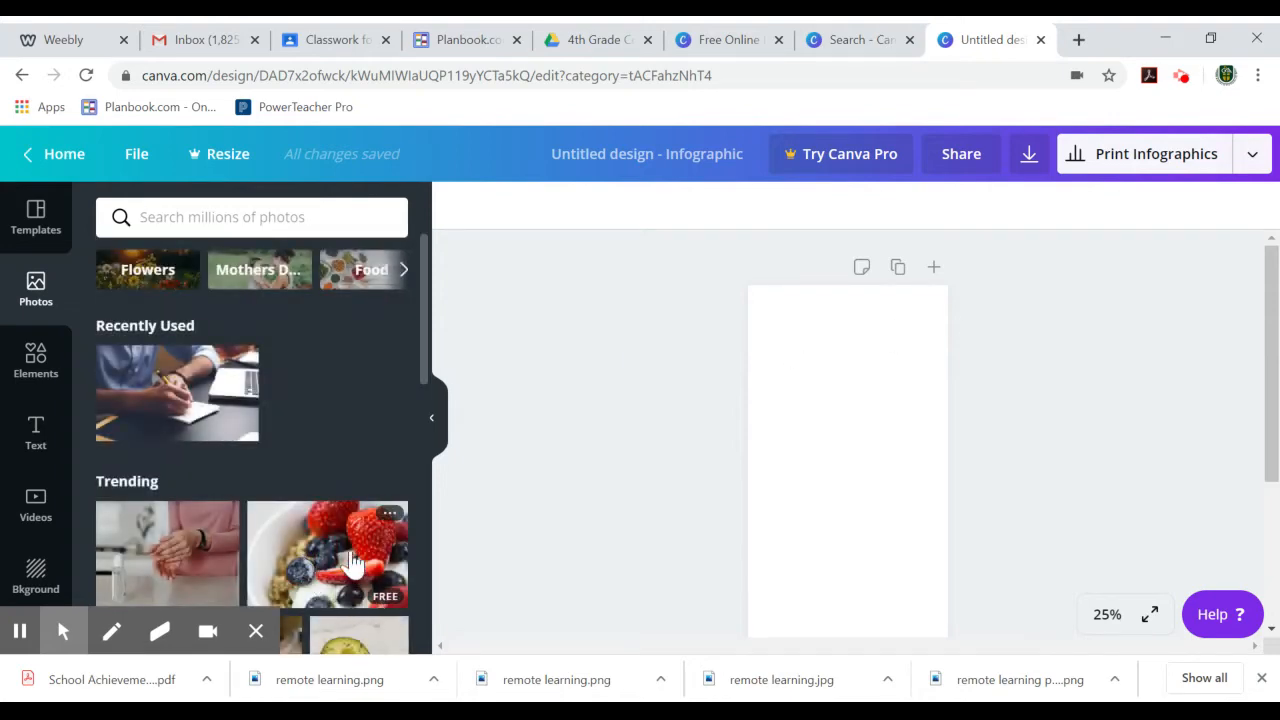
{"action": "scroll", "coordinate": [357, 560], "scroll_direction": "down", "scroll_amount": 5}
{"action": "scroll", "coordinate": [357, 560], "scroll_direction": "up", "scroll_amount": 3}
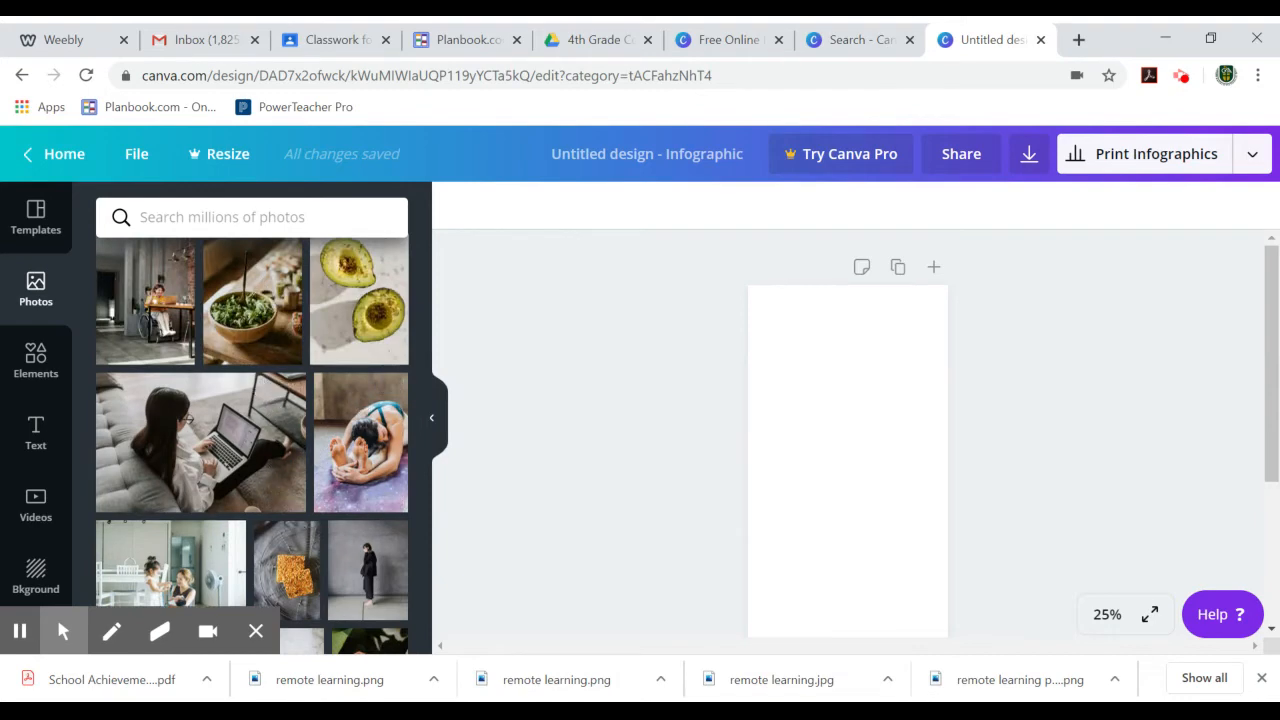
{"action": "scroll", "coordinate": [218, 265], "scroll_direction": "up", "scroll_amount": 3}
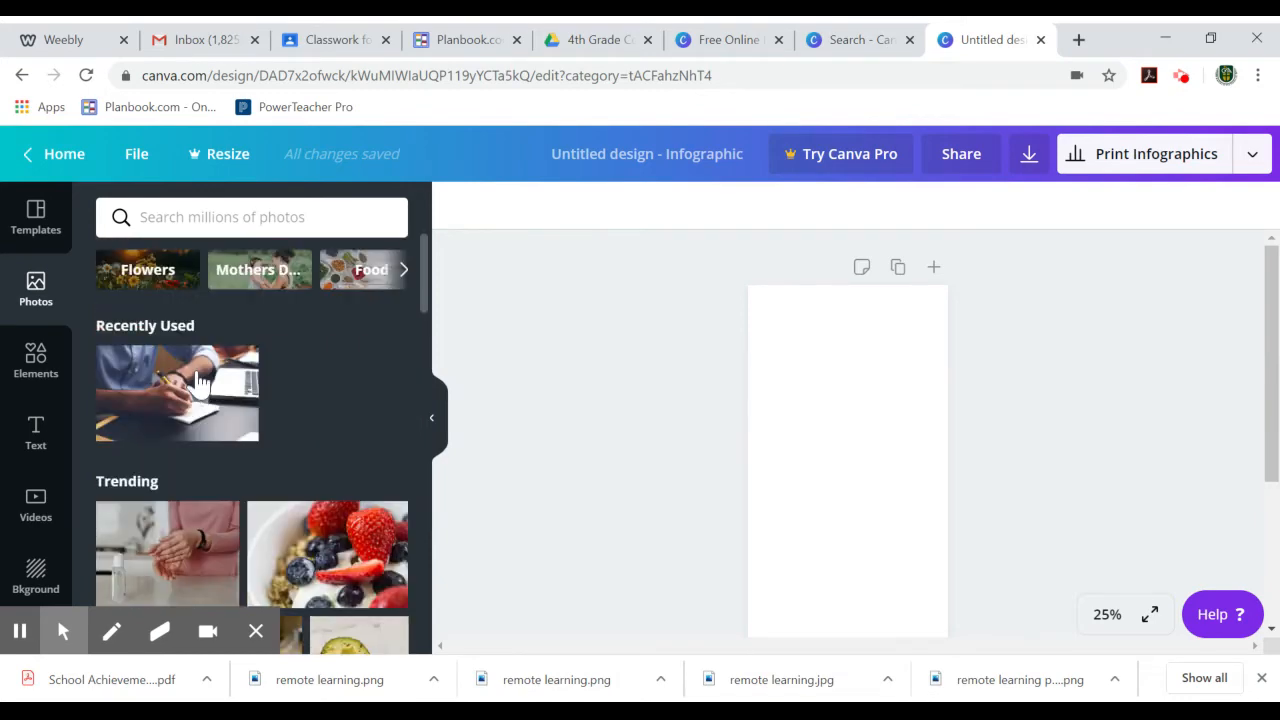
Browse the design elements, examining the grids, shapes, frames and stickers.
{"action": "left_click", "coordinate": [33, 365]}
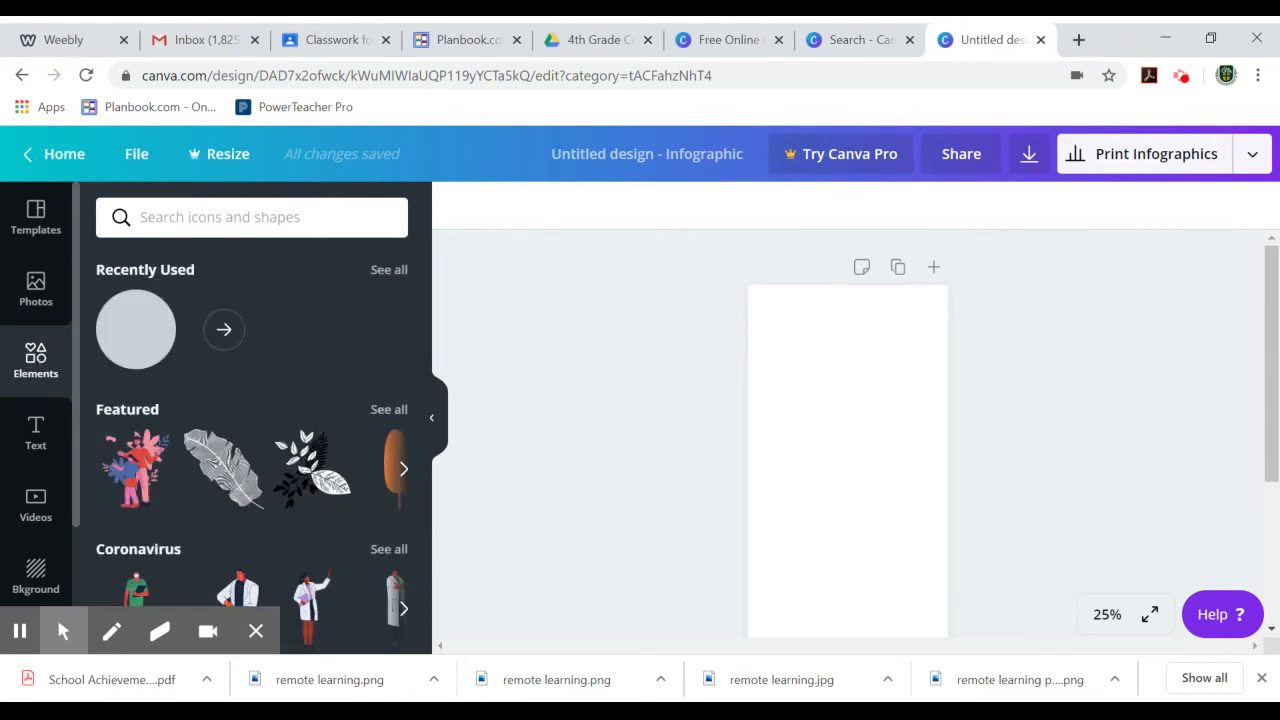
{"action": "scroll", "coordinate": [223, 366], "scroll_direction": "down", "scroll_amount": 5}
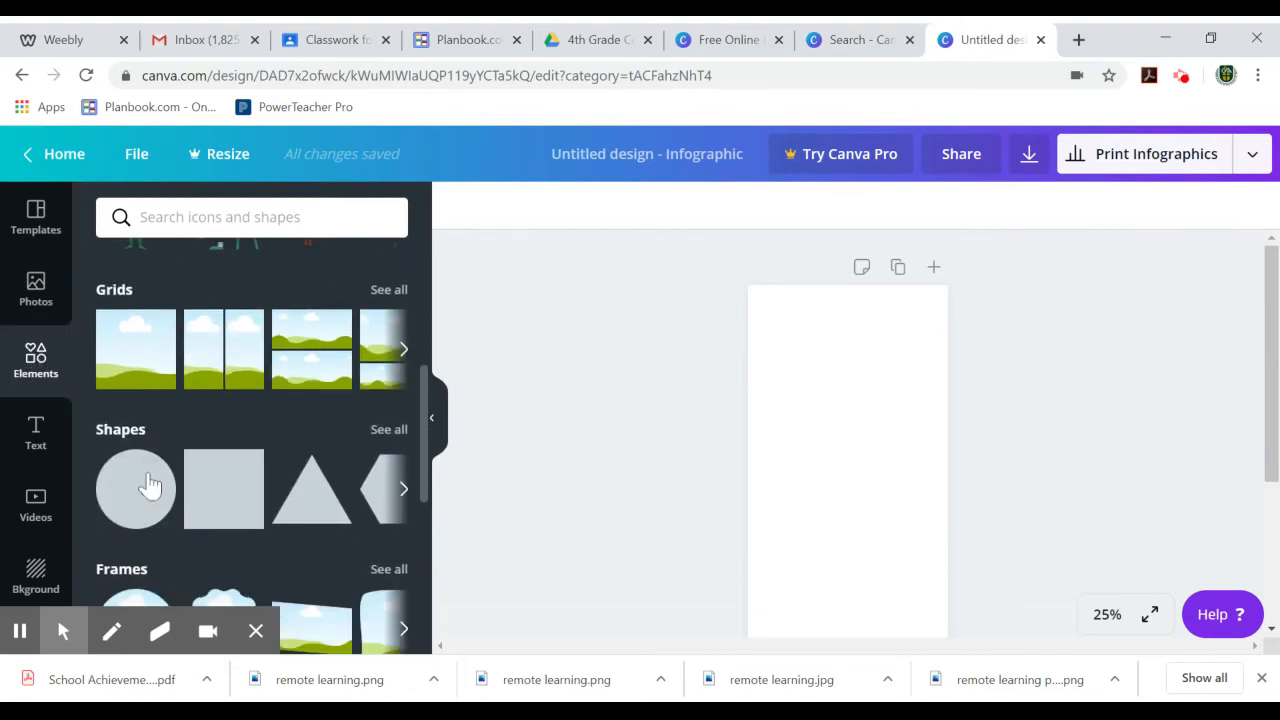
{"action": "scroll", "coordinate": [145, 487], "scroll_direction": "down", "scroll_amount": 2}
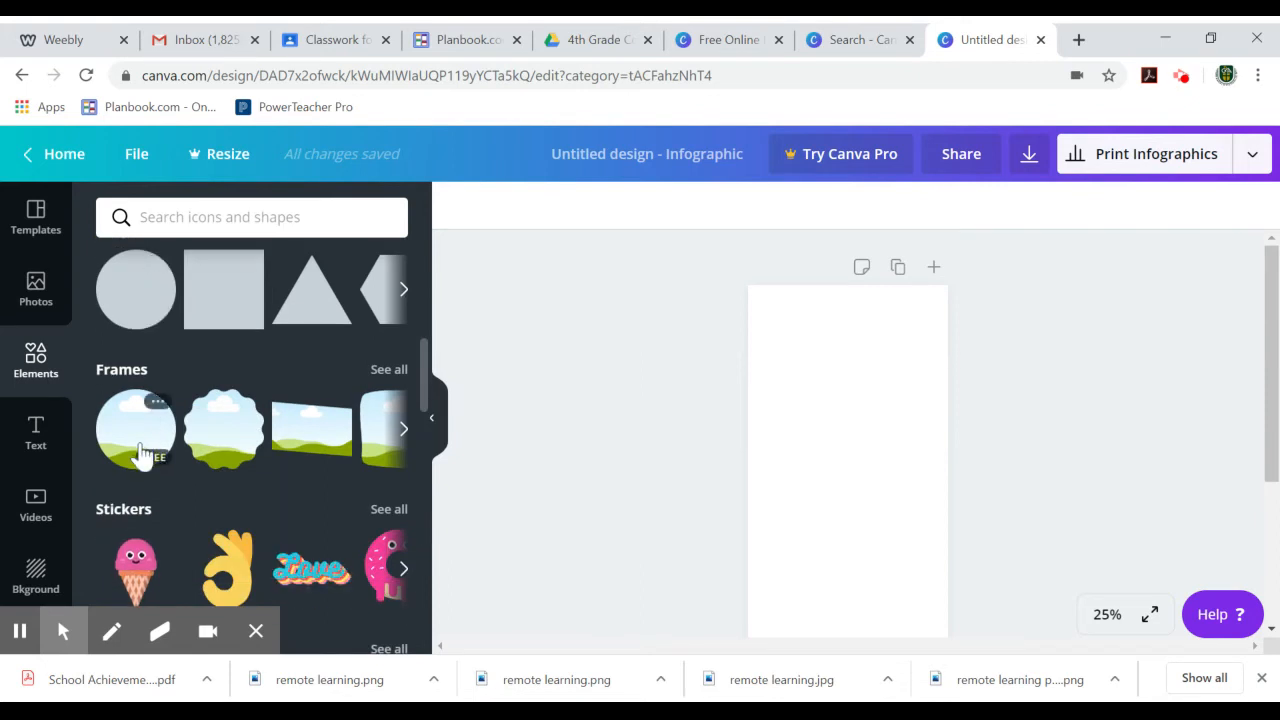
{"action": "scroll", "coordinate": [138, 452], "scroll_direction": "up", "scroll_amount": 2}
{"action": "scroll", "coordinate": [140, 482], "scroll_direction": "down", "scroll_amount": 2}
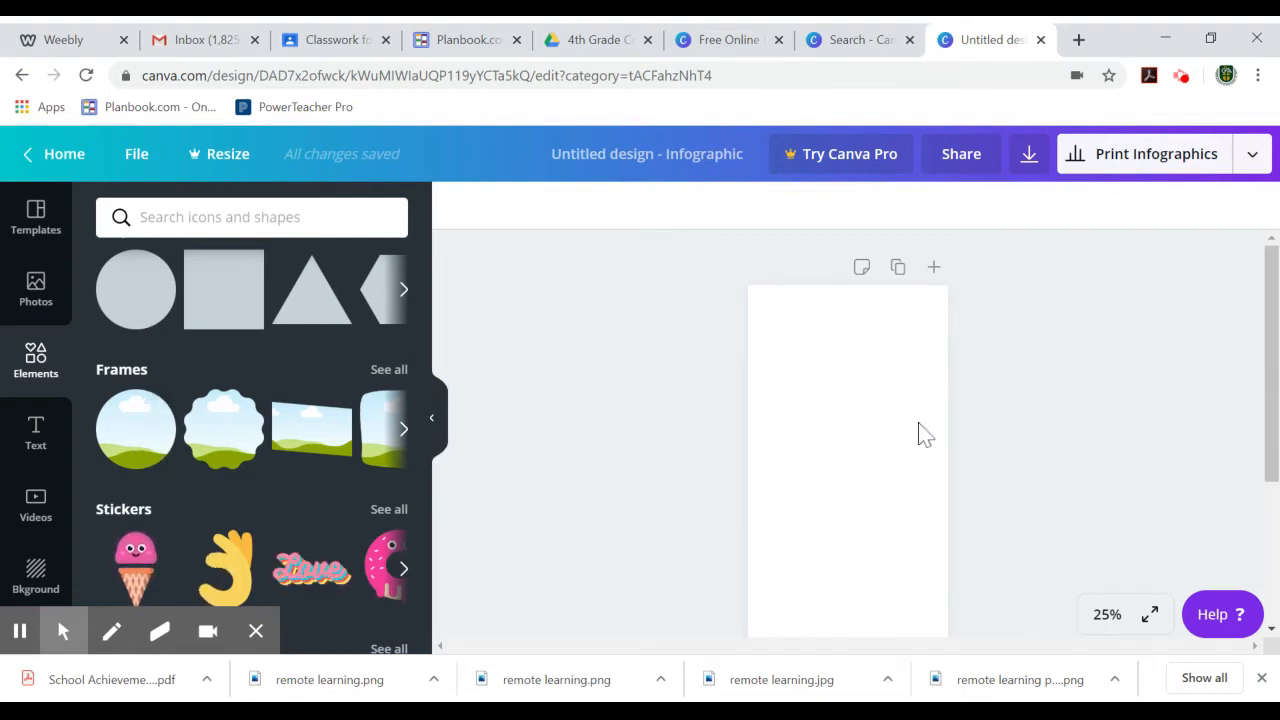
{"action": "scroll", "coordinate": [200, 262], "scroll_direction": "up", "scroll_amount": 1}
Look through the business and timeline infographic templates.
{"action": "left_click", "coordinate": [40, 228]}
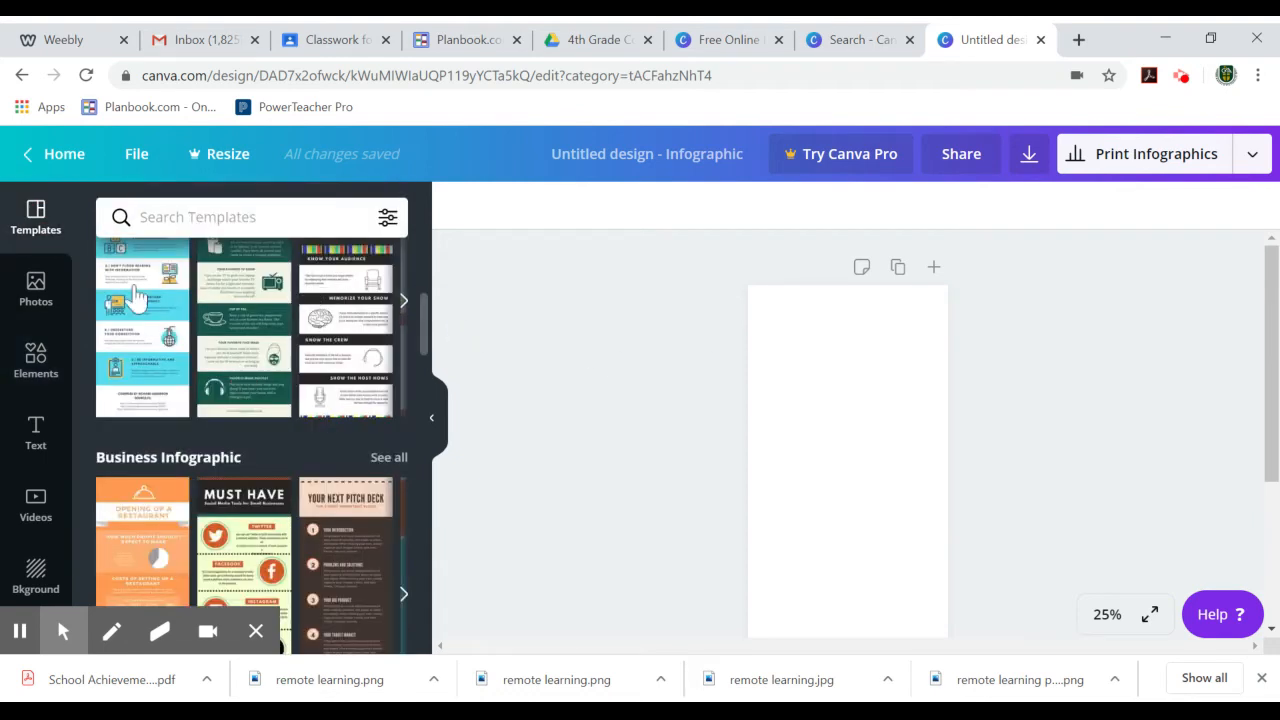
{"action": "scroll", "coordinate": [222, 418], "scroll_direction": "down", "scroll_amount": 2}
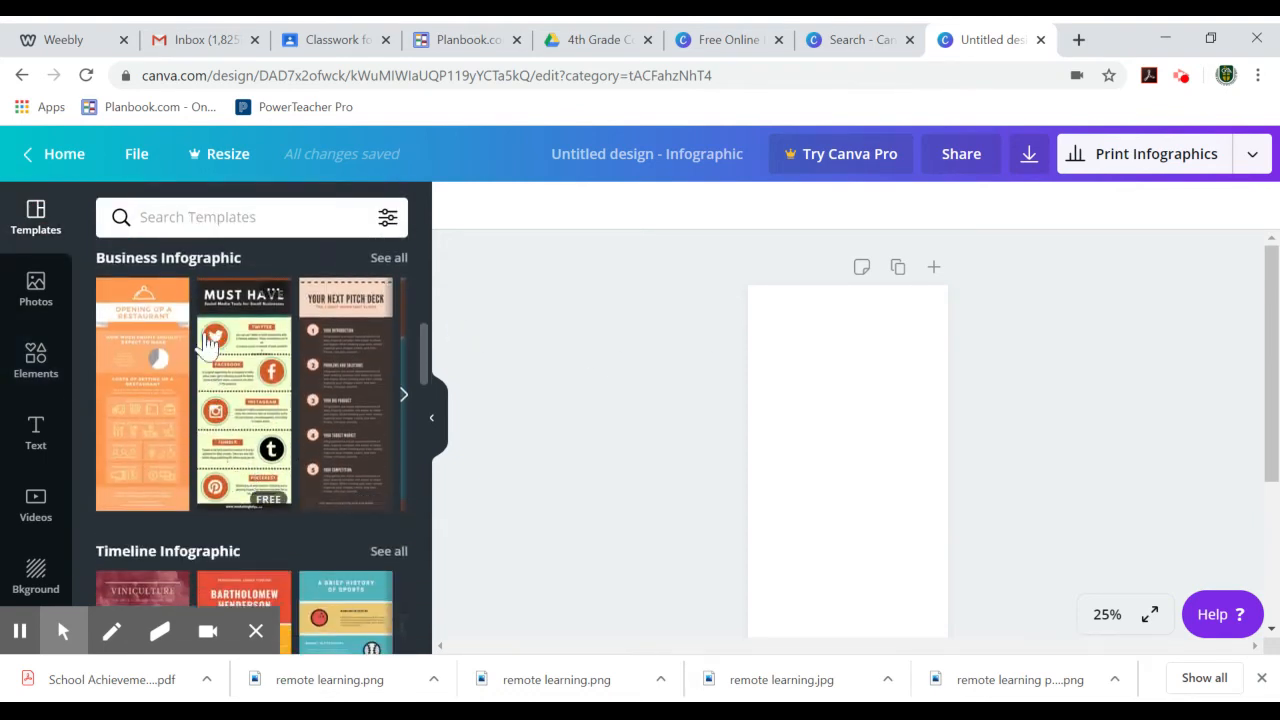
{"action": "scroll", "coordinate": [235, 425], "scroll_direction": "down", "scroll_amount": 1}
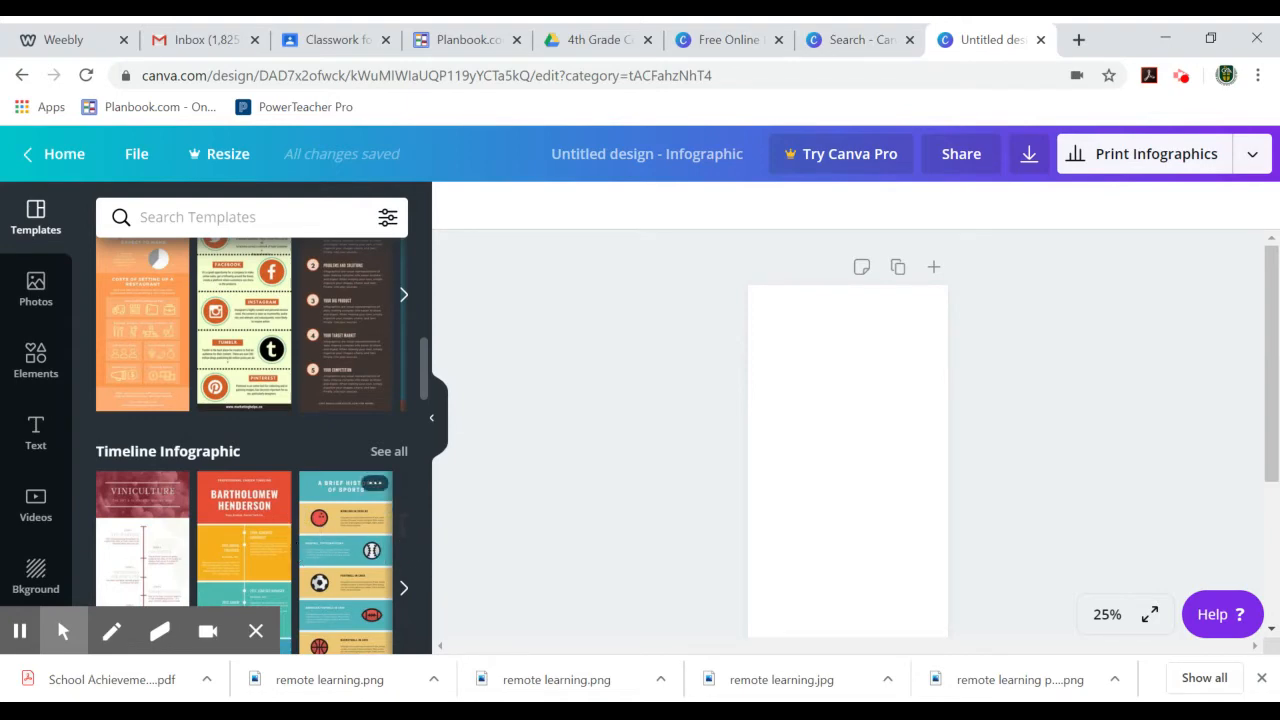
Return to the design elements and examine the charts, gradients and lines.
{"action": "left_click", "coordinate": [30, 368]}
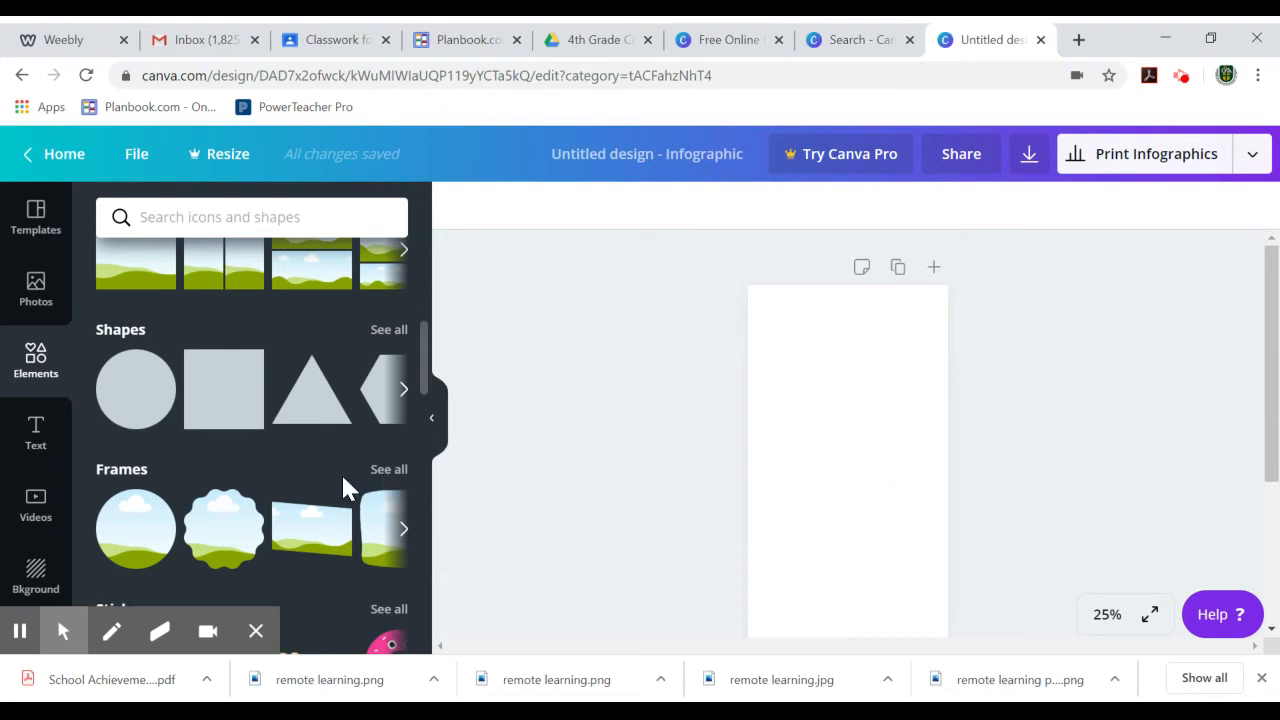
{"action": "scroll", "coordinate": [343, 480], "scroll_direction": "down", "scroll_amount": 5}
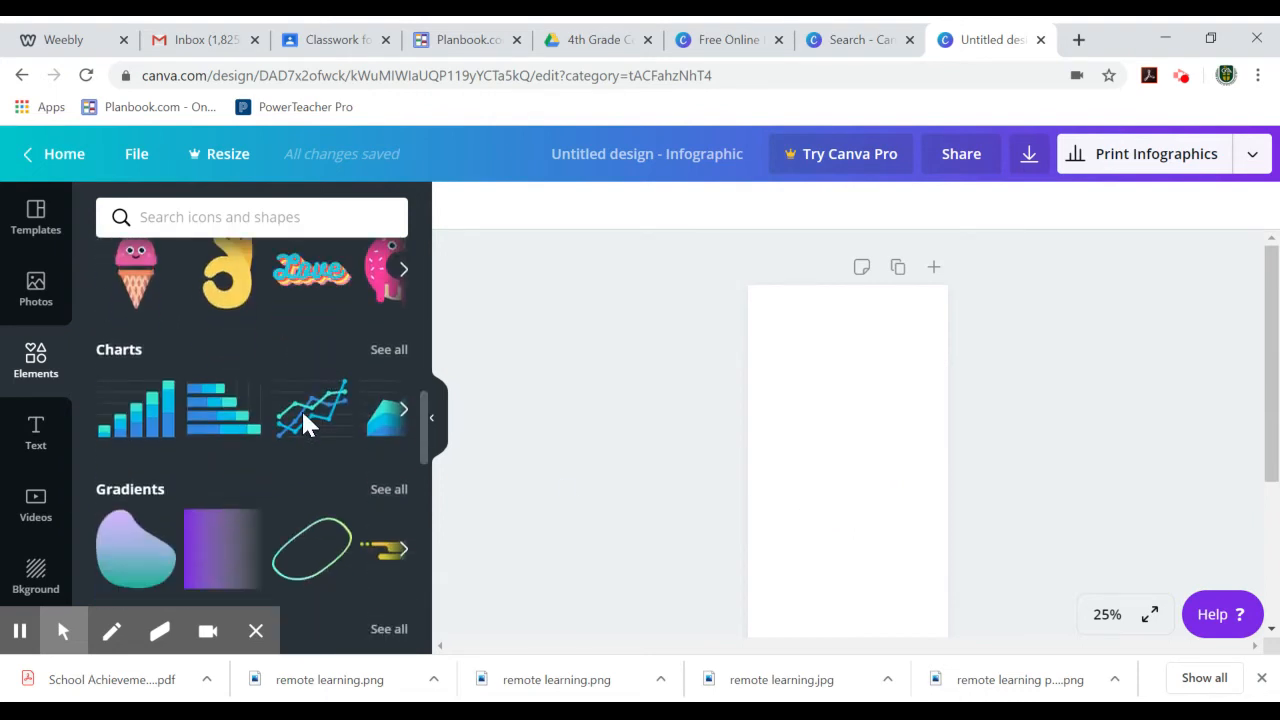
{"action": "scroll", "coordinate": [301, 408], "scroll_direction": "down", "scroll_amount": 2}
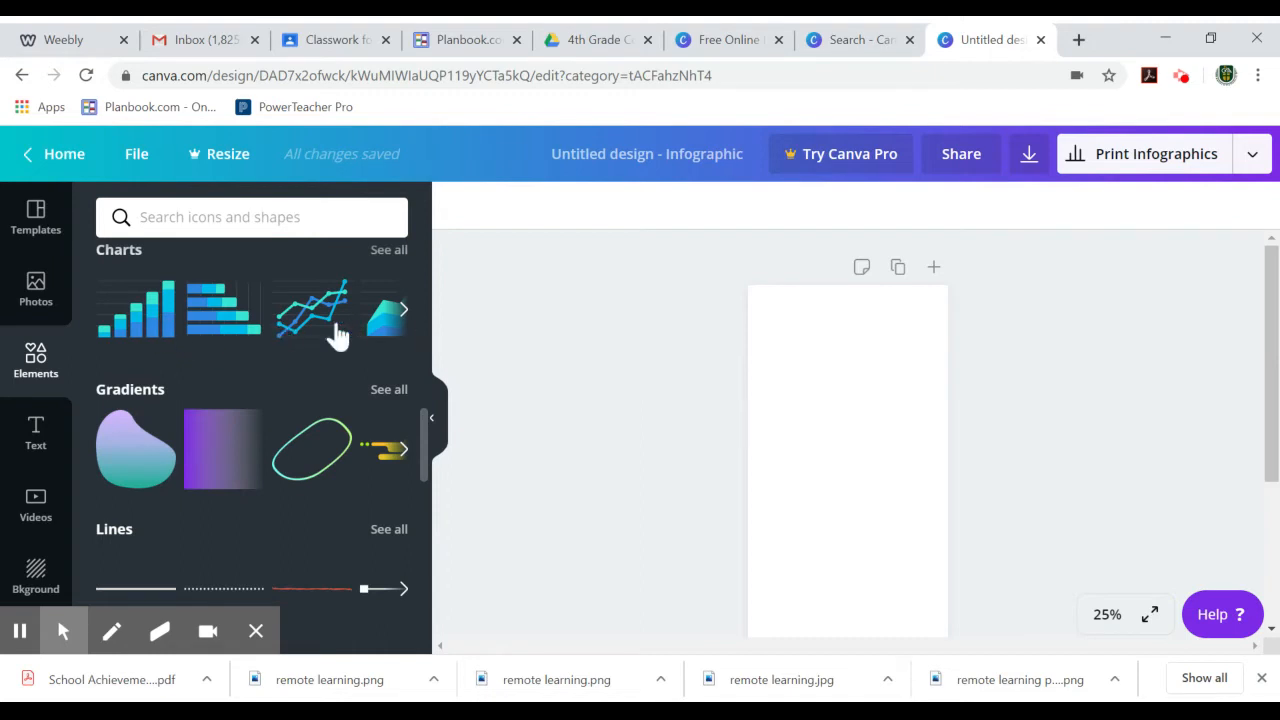
{"action": "scroll", "coordinate": [335, 337], "scroll_direction": "down", "scroll_amount": 3}
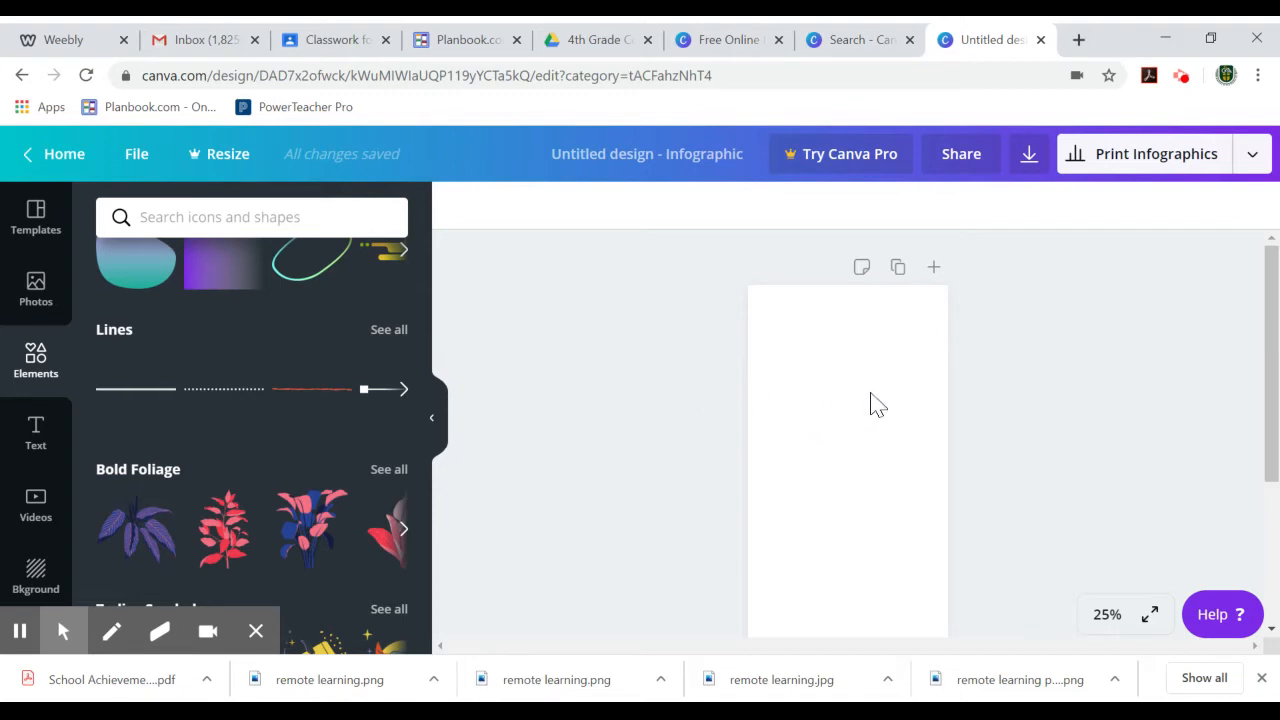
Add a heading text box to the blank page and move it near the page's top edge.
{"action": "scroll", "coordinate": [34, 443], "scroll_direction": "down", "scroll_amount": 1}
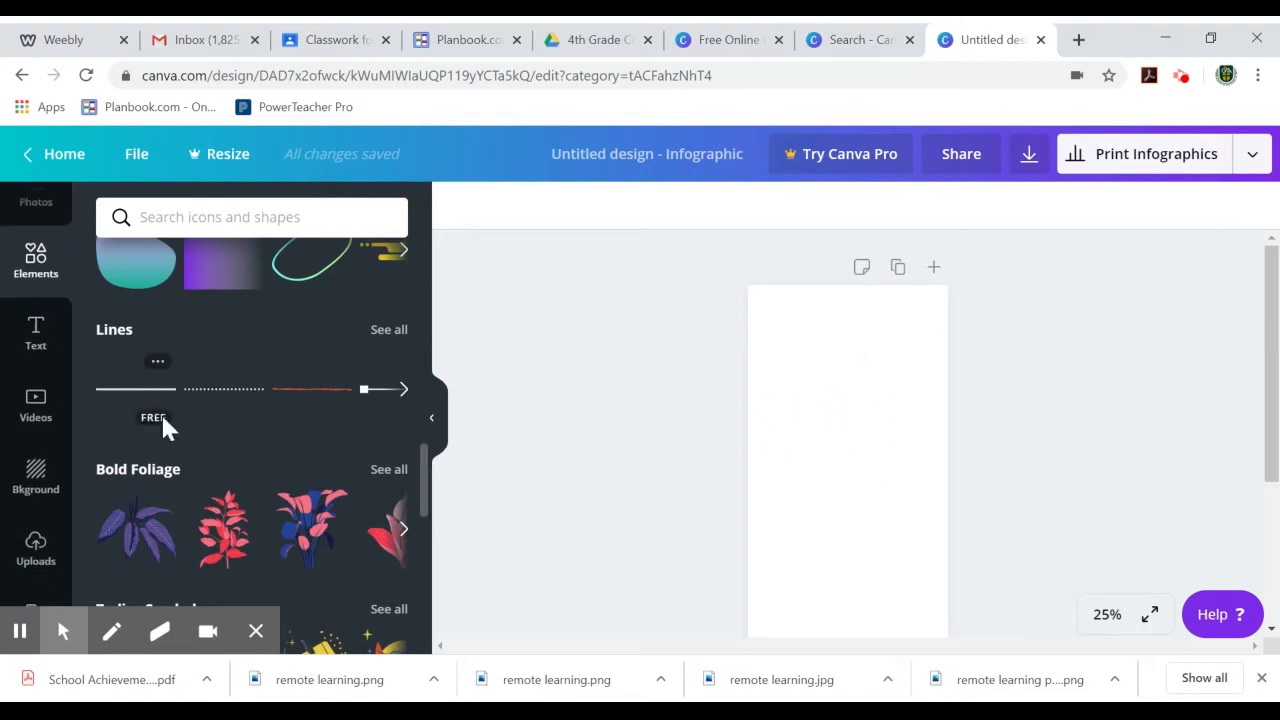
{"action": "scroll", "coordinate": [161, 412], "scroll_direction": "down", "scroll_amount": 1}
{"action": "left_click", "coordinate": [40, 352]}
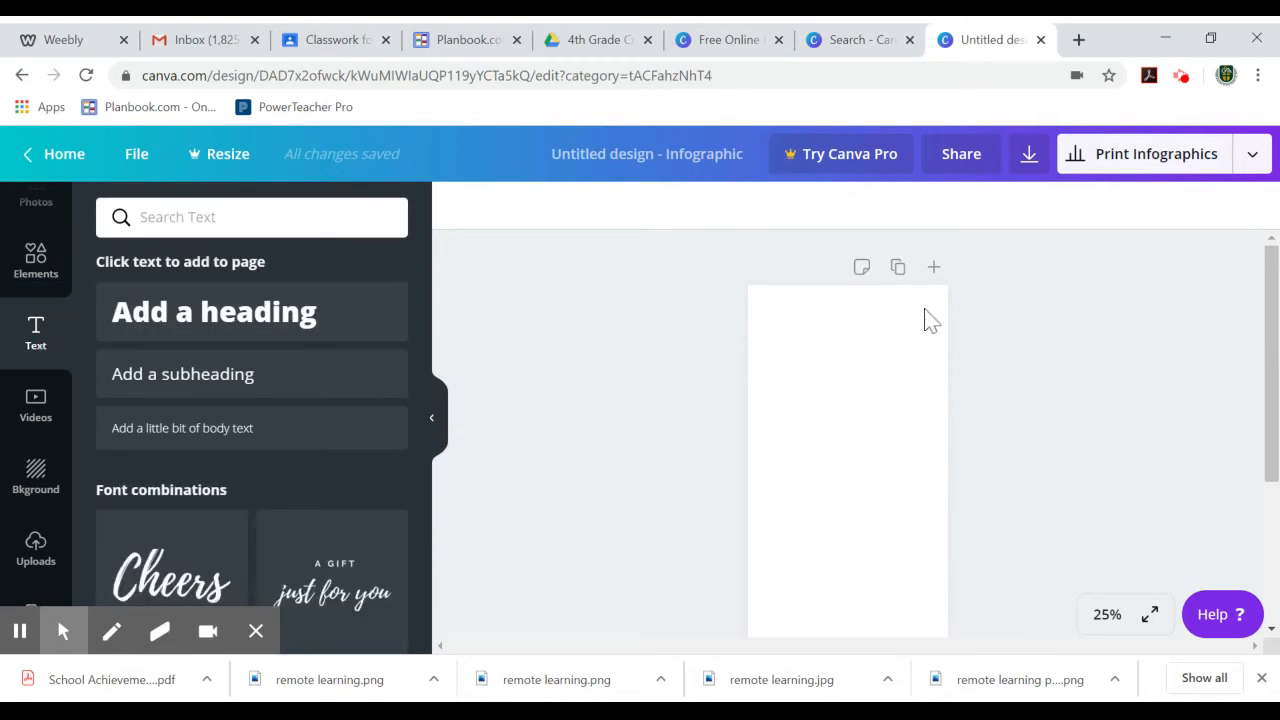
{"action": "scroll", "coordinate": [43, 320], "scroll_direction": "up", "scroll_amount": 2}
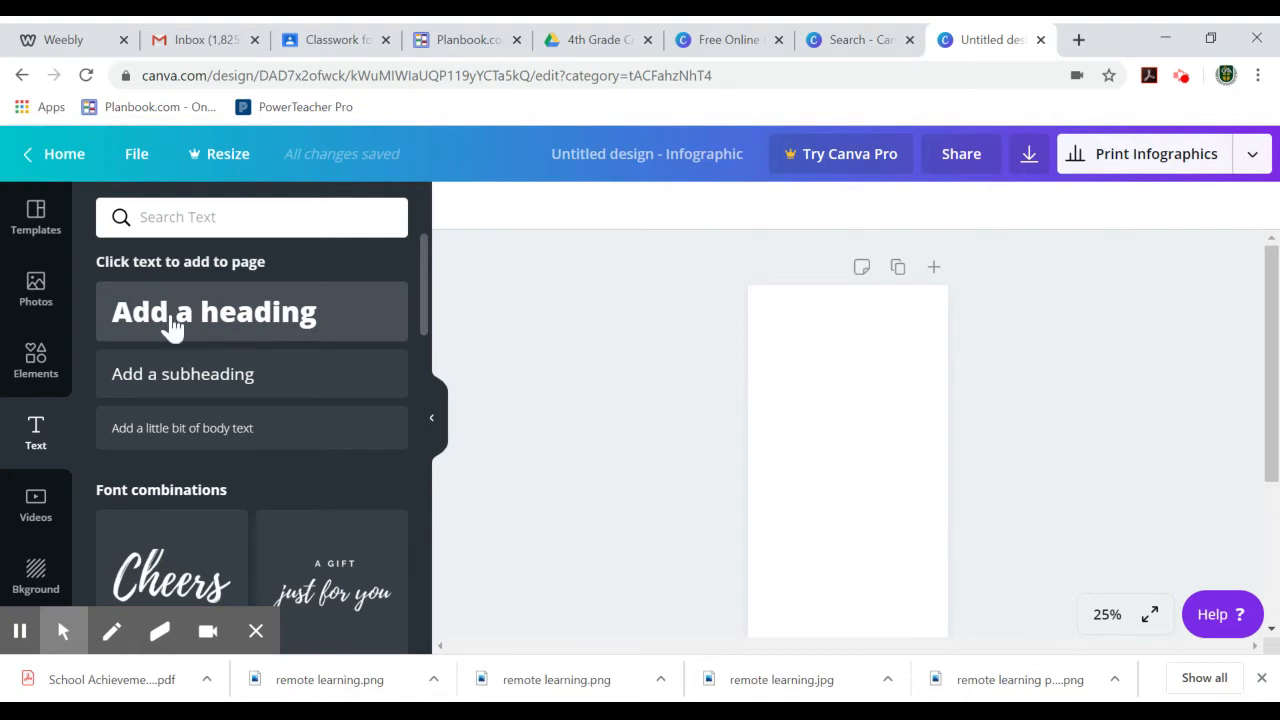
{"action": "left_click", "coordinate": [214, 311]}
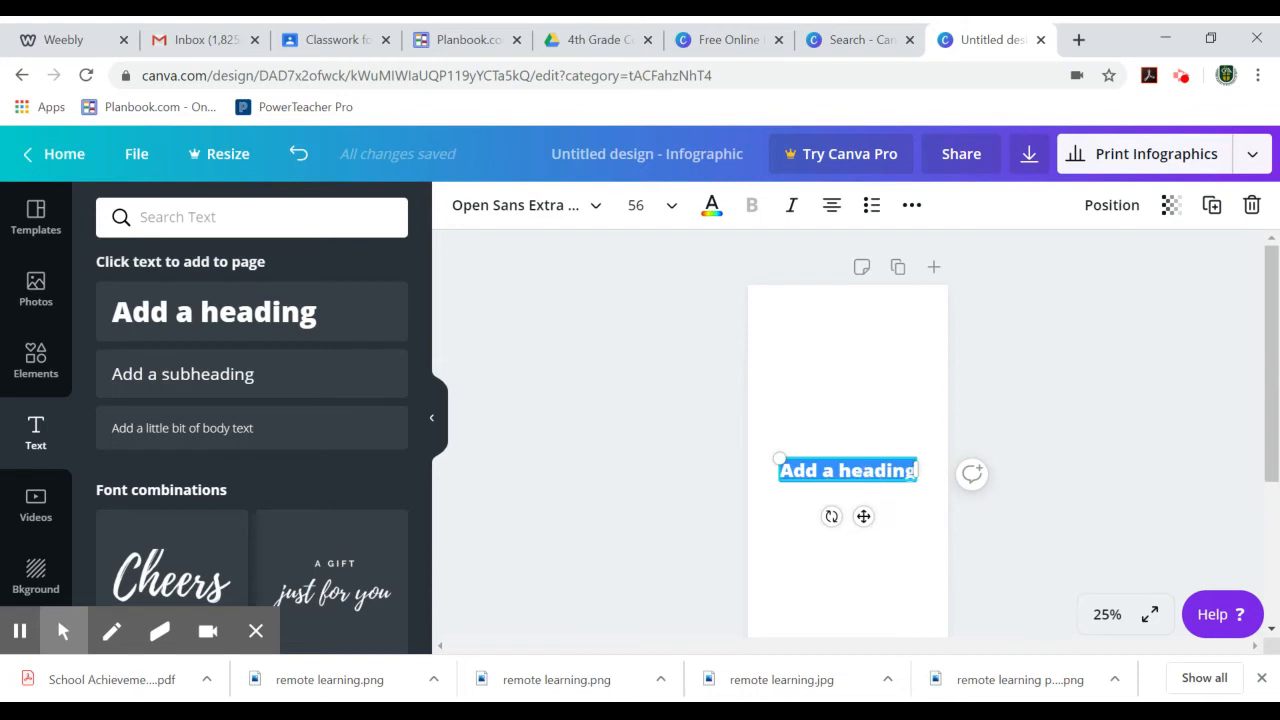
{"action": "left_click_drag", "start_coordinate": [872, 465], "coordinate": [882, 304]}
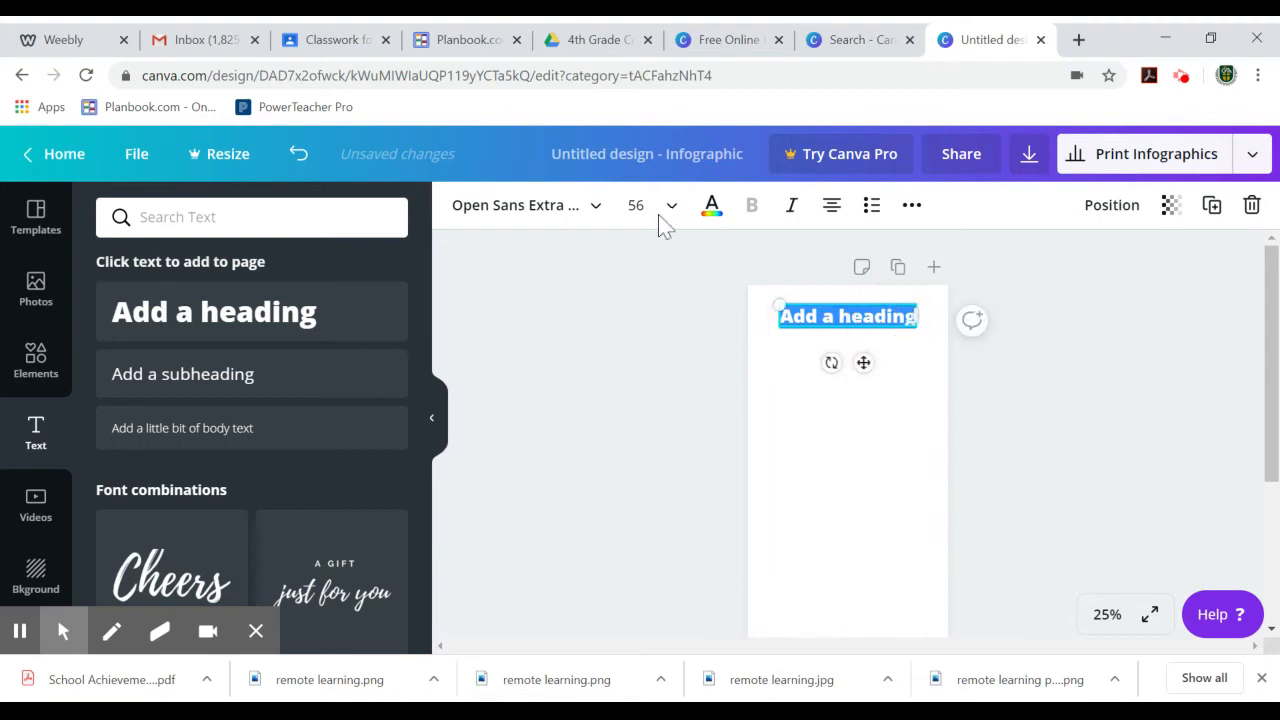
Set the heading's font to Bebas Neue and its size to 64.
{"action": "left_click", "coordinate": [572, 212]}
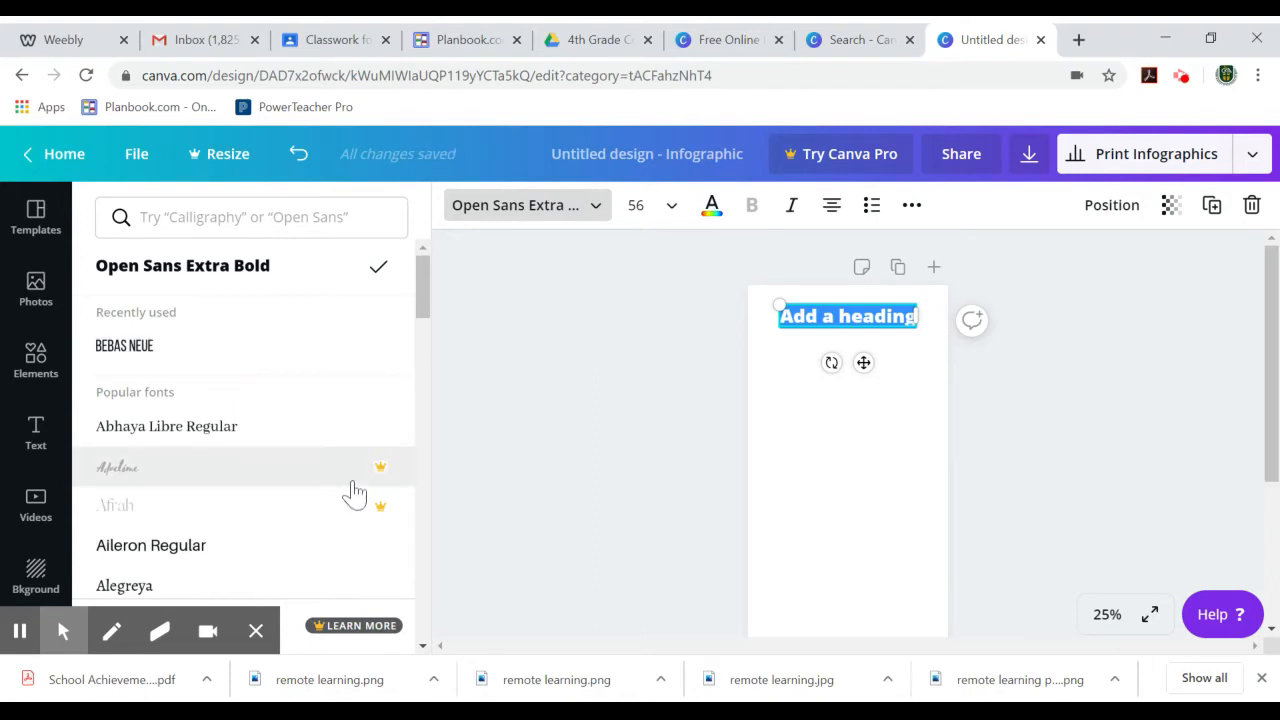
{"action": "left_click", "coordinate": [175, 350]}
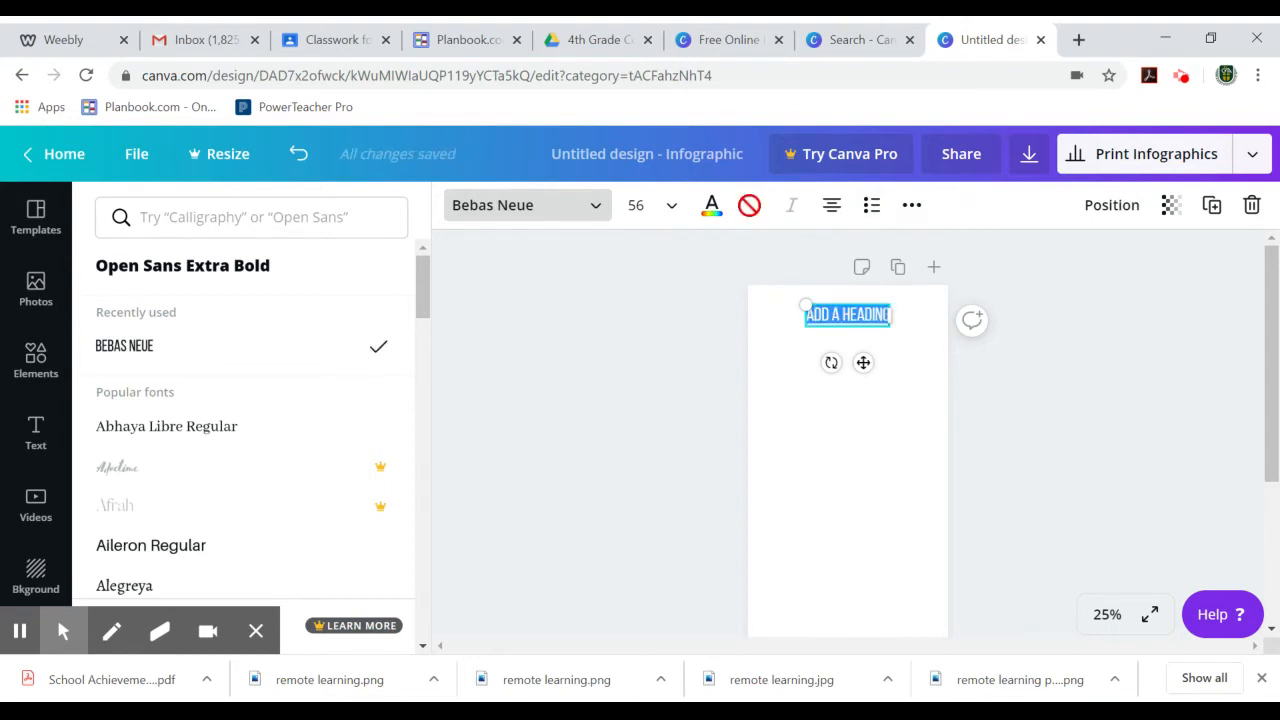
{"action": "left_click", "coordinate": [673, 215]}
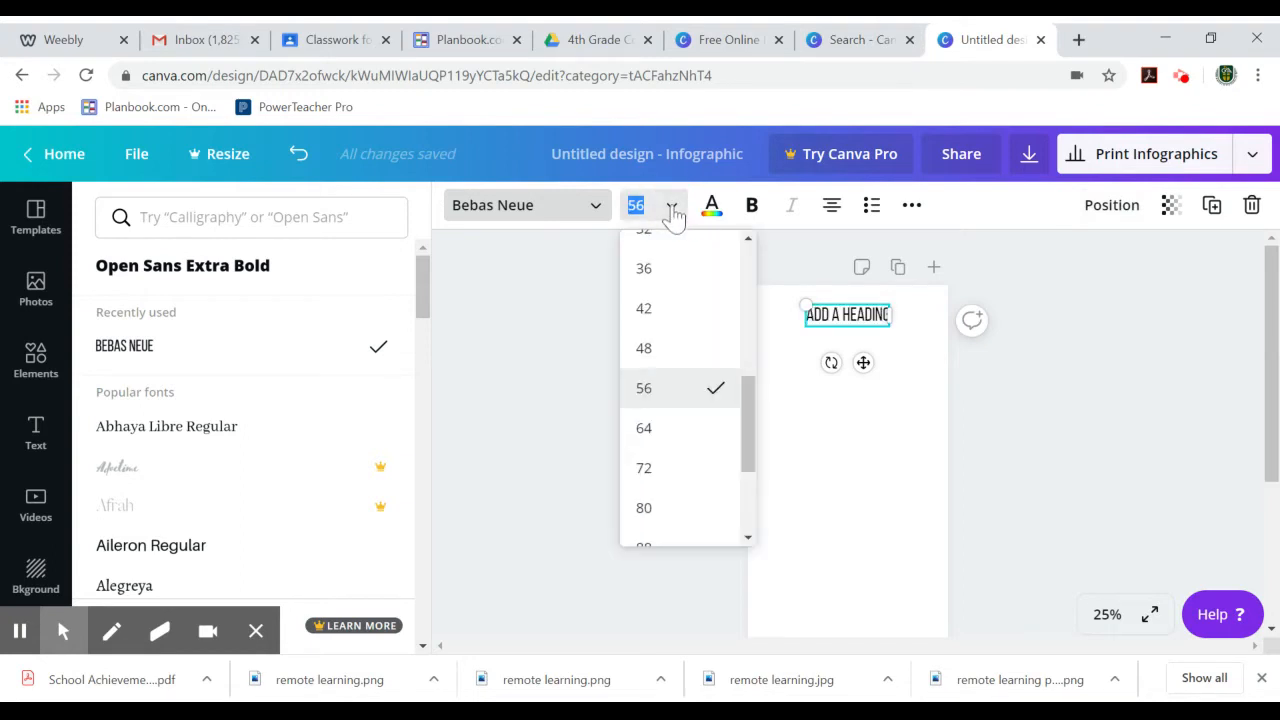
{"action": "left_click", "coordinate": [694, 430]}
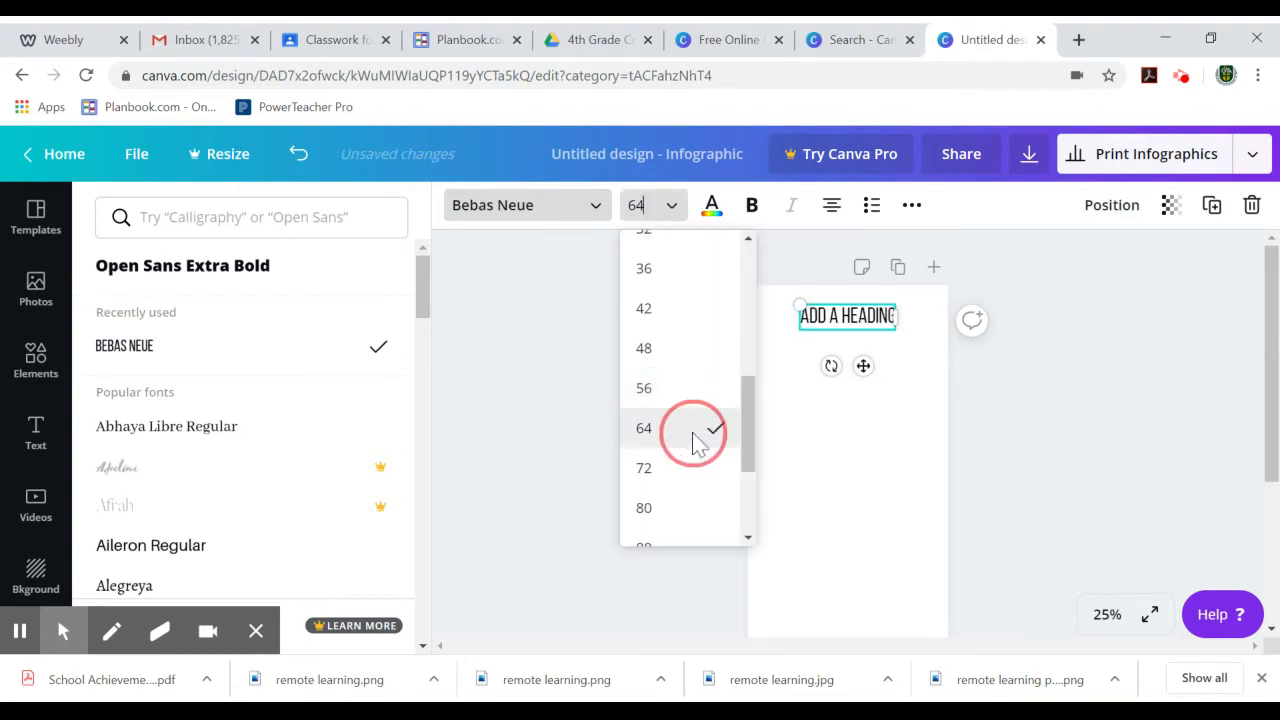
Examine the heading's text colour choices and additional formatting options.
{"action": "left_click", "coordinate": [711, 210]}
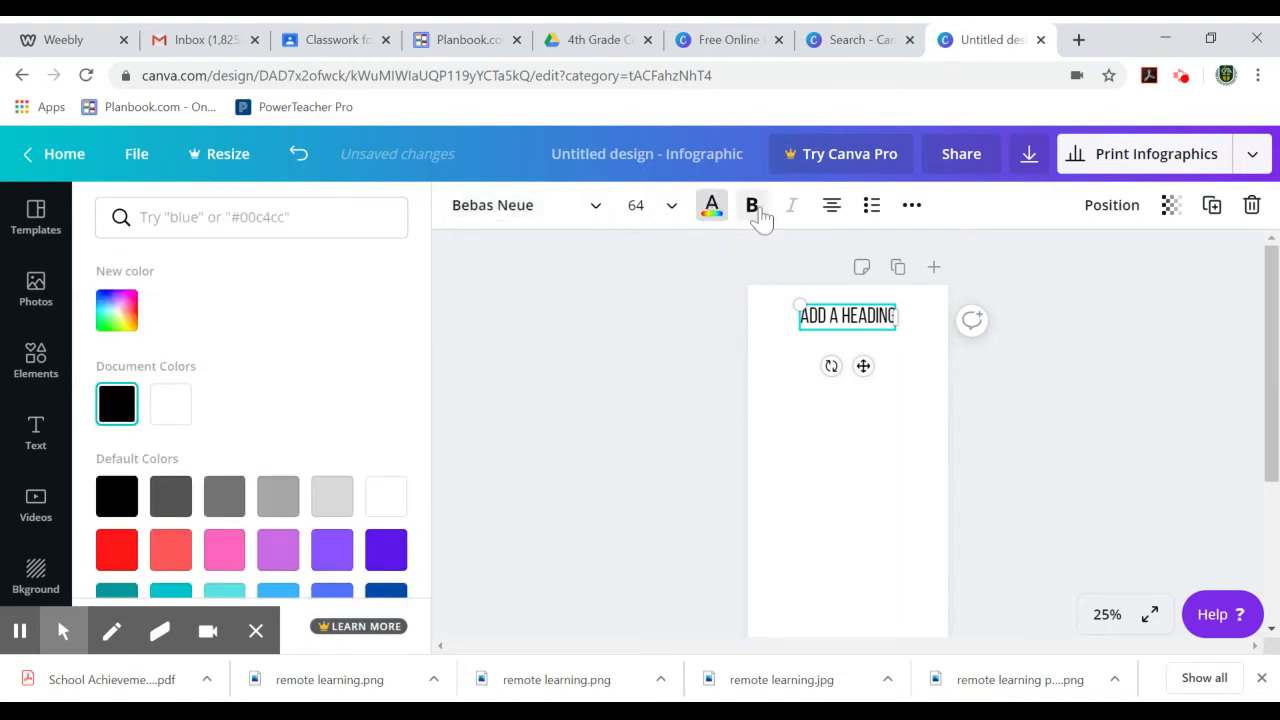
{"action": "left_click", "coordinate": [911, 212]}
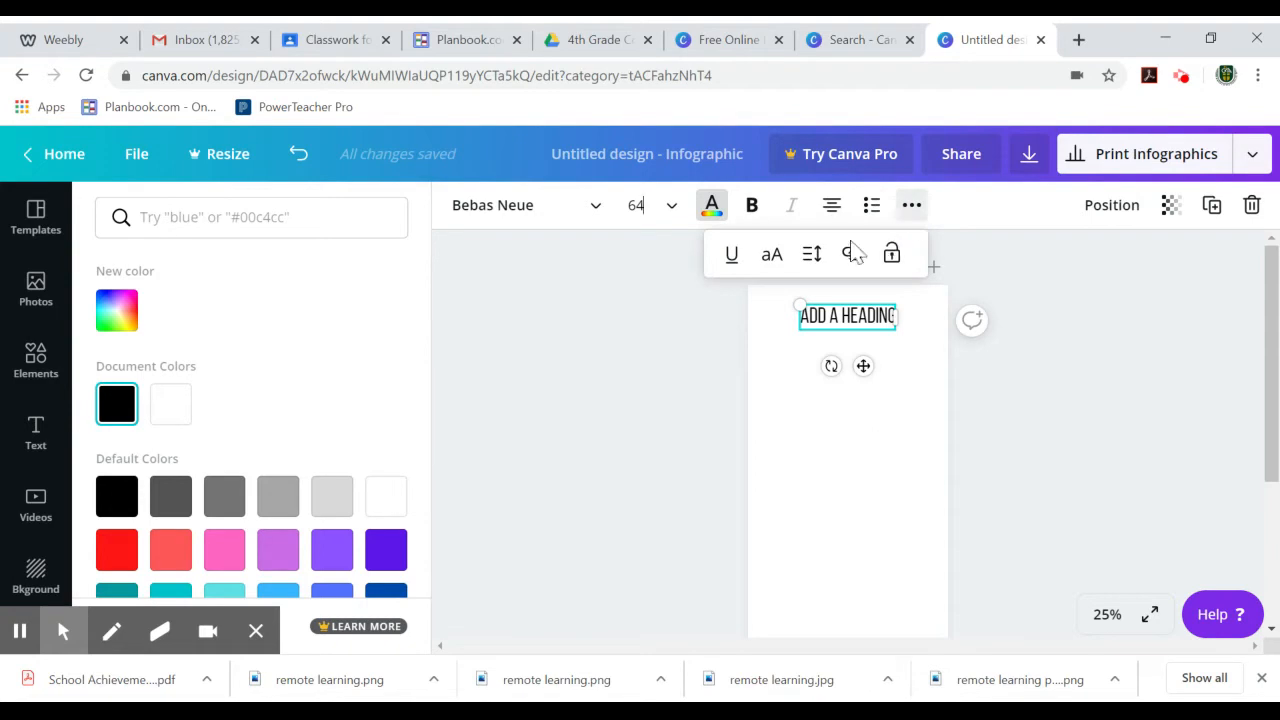
Browse the ready-made font combinations available for text.
{"action": "left_click", "coordinate": [40, 435]}
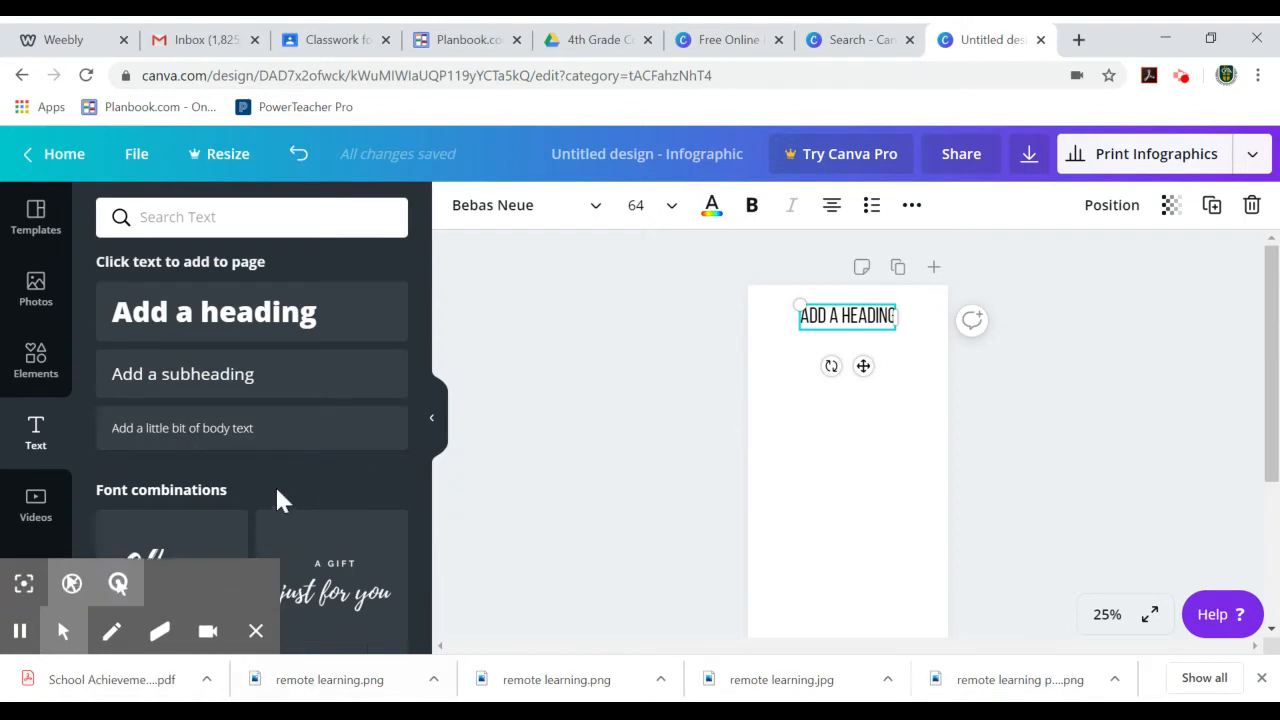
{"action": "scroll", "coordinate": [300, 457], "scroll_direction": "down", "scroll_amount": 1}
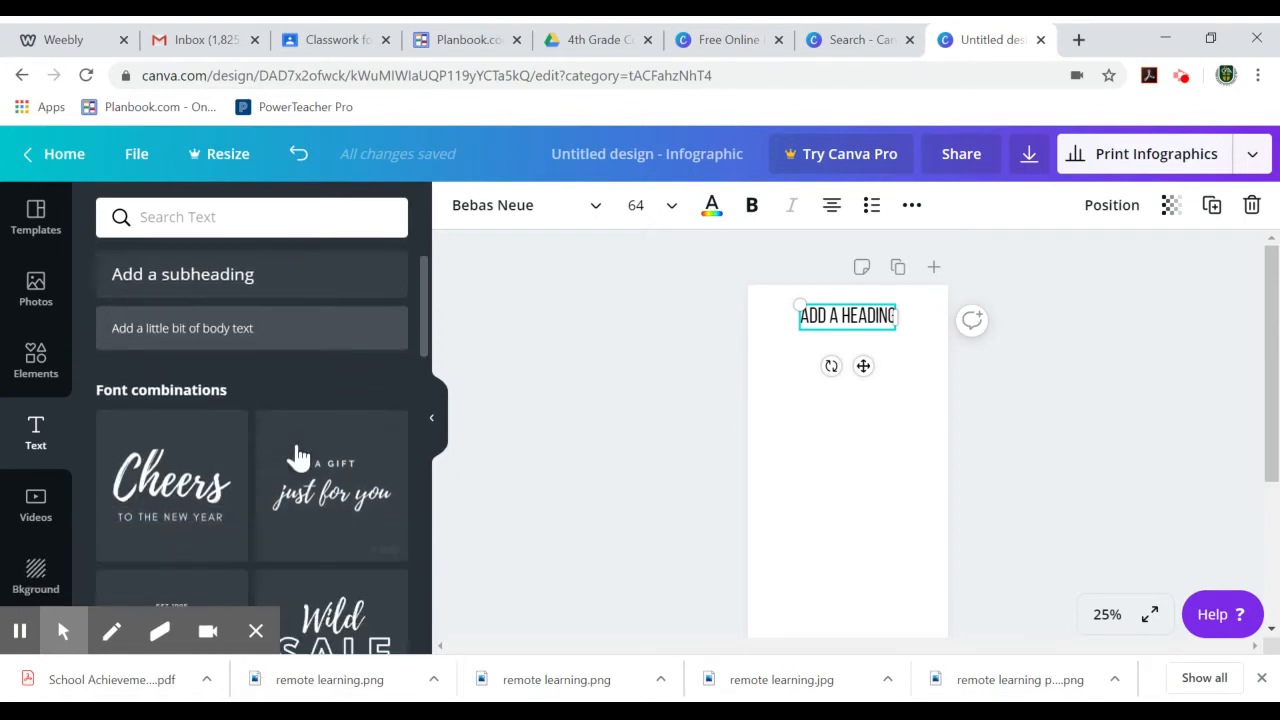
{"action": "scroll", "coordinate": [283, 443], "scroll_direction": "down", "scroll_amount": 1}
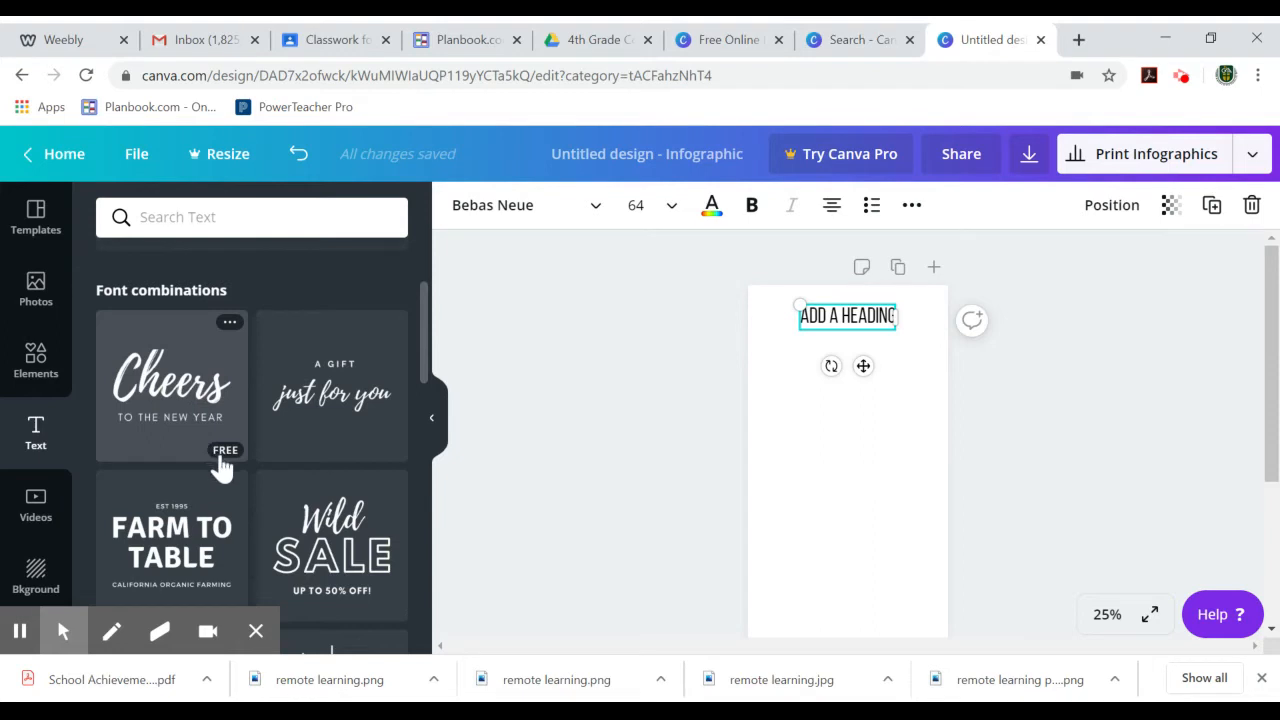
{"action": "scroll", "coordinate": [212, 420], "scroll_direction": "down", "scroll_amount": 4}
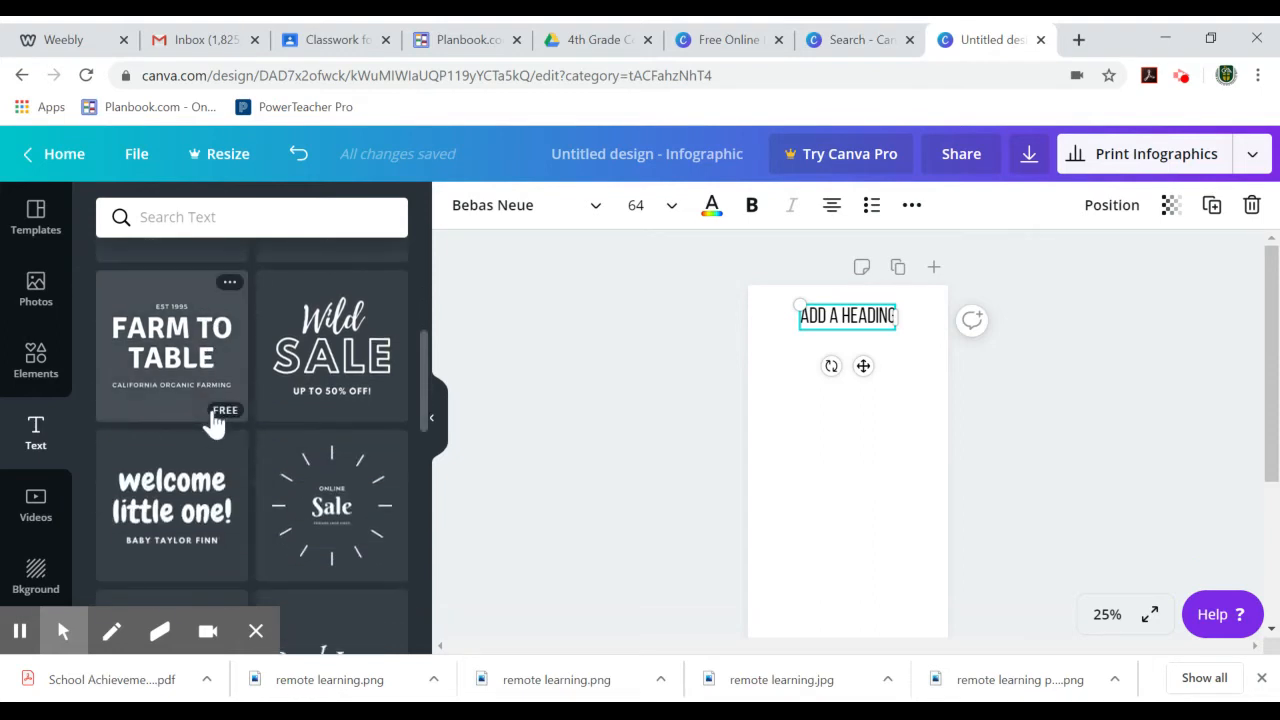
{"action": "scroll", "coordinate": [212, 420], "scroll_direction": "down", "scroll_amount": 3}
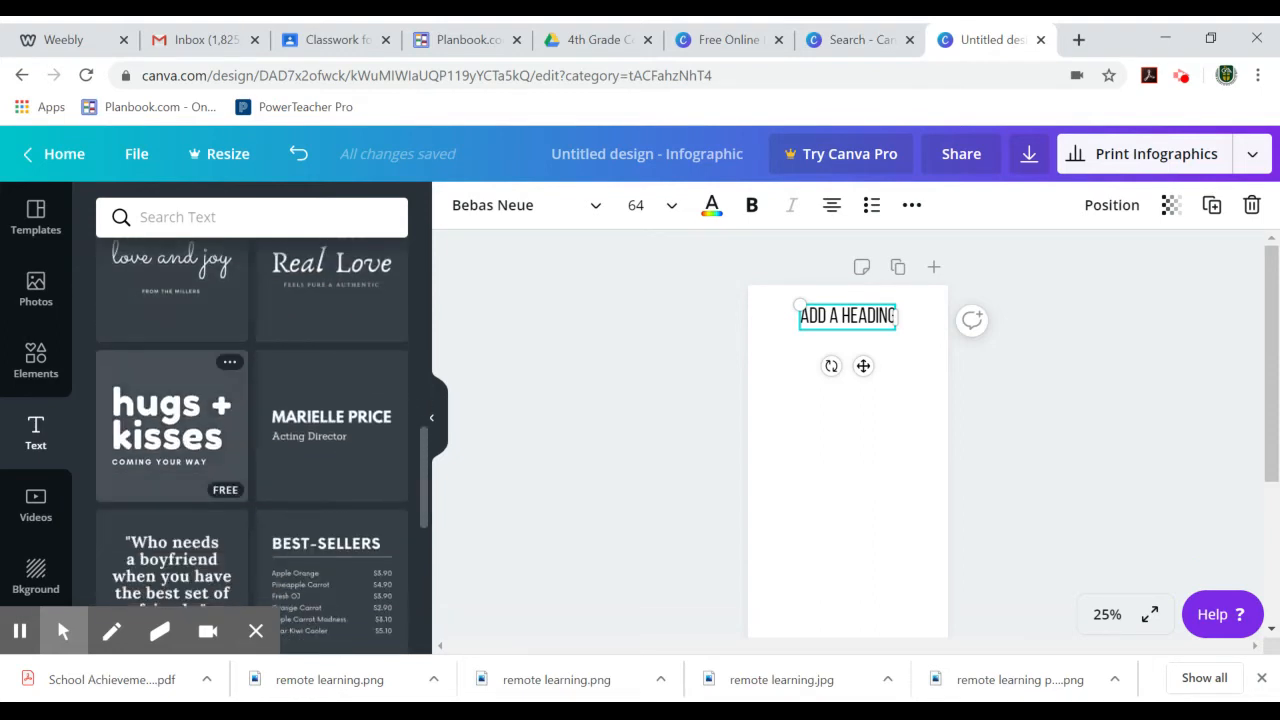
{"action": "scroll", "coordinate": [189, 445], "scroll_direction": "down", "scroll_amount": 2}
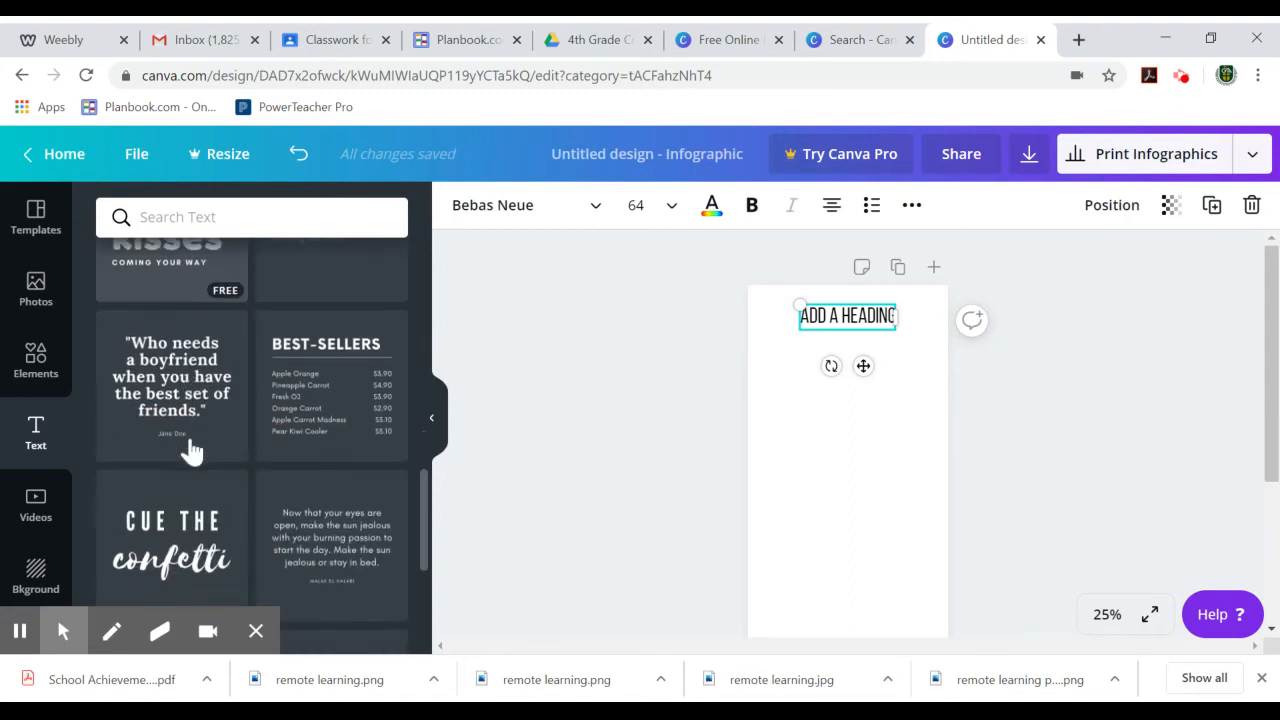
Add the "Certificate of Completion" font combination to the page and place it just below the heading.
{"action": "scroll", "coordinate": [188, 459], "scroll_direction": "down", "scroll_amount": 2}
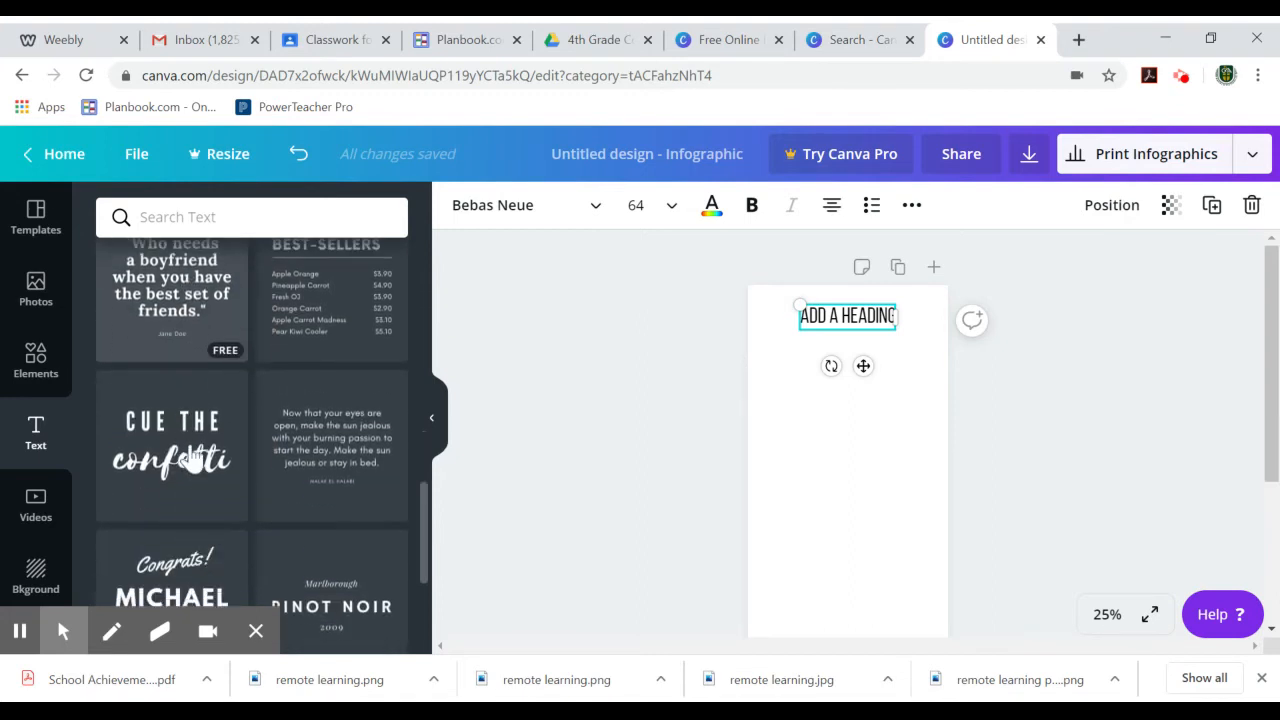
{"action": "scroll", "coordinate": [193, 458], "scroll_direction": "down", "scroll_amount": 2}
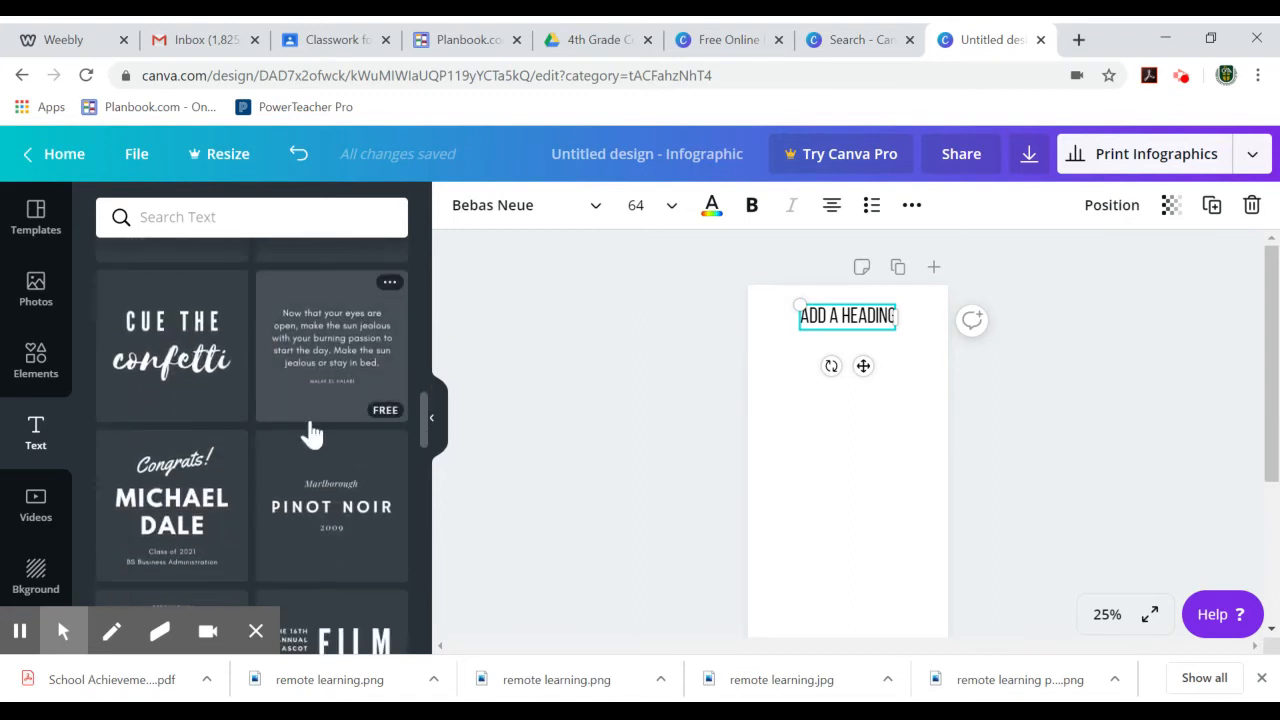
{"action": "scroll", "coordinate": [338, 438], "scroll_direction": "down", "scroll_amount": 8}
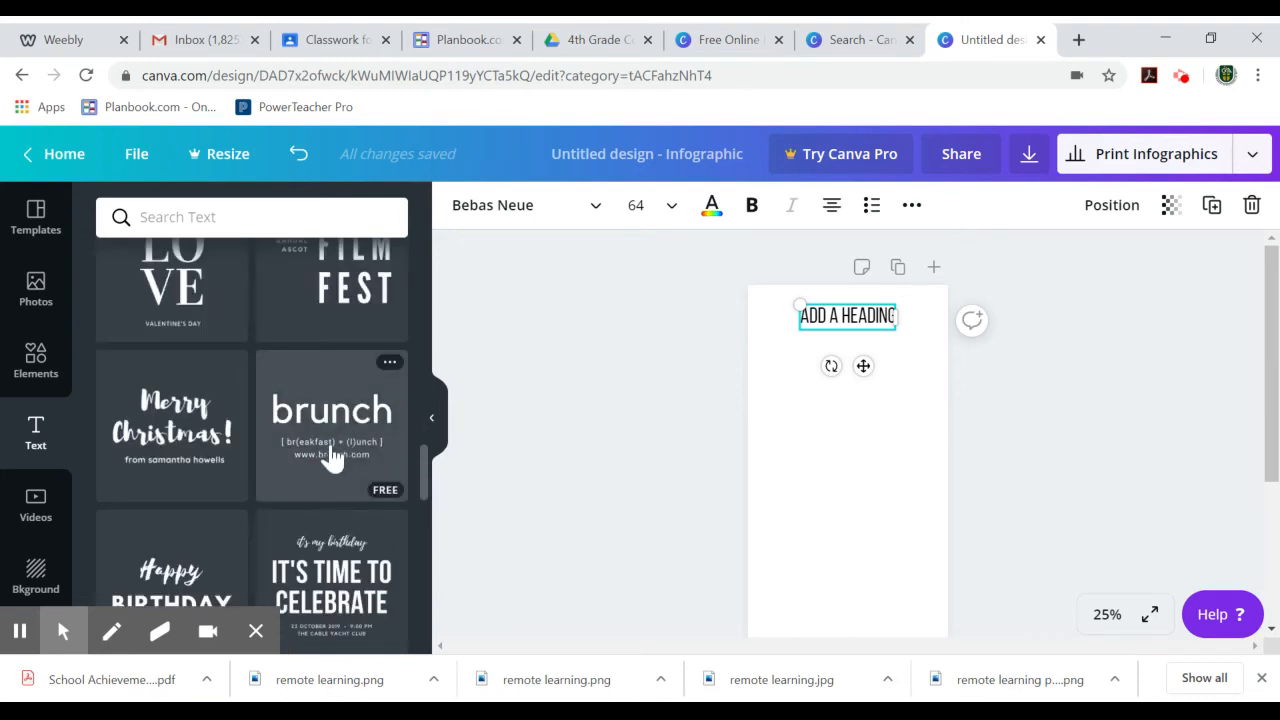
{"action": "scroll", "coordinate": [327, 468], "scroll_direction": "down", "scroll_amount": 4}
{"action": "scroll", "coordinate": [349, 506], "scroll_direction": "down", "scroll_amount": 4}
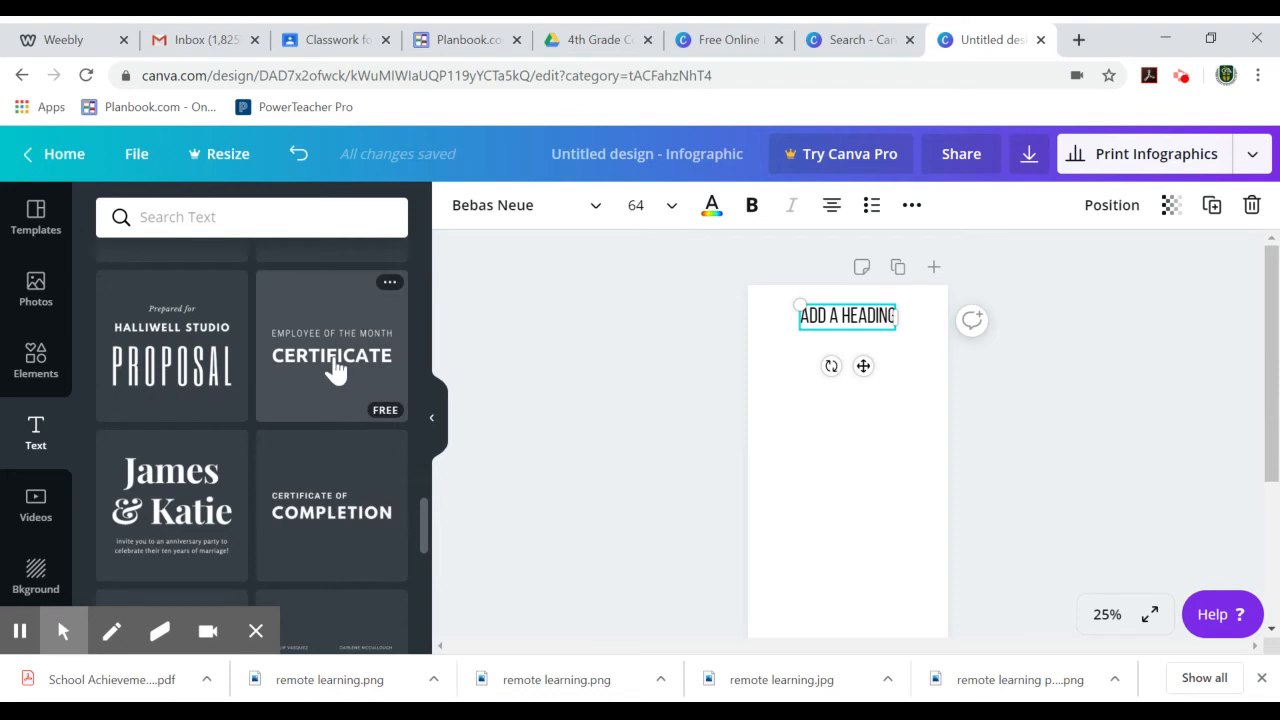
{"action": "left_click_drag", "start_coordinate": [334, 495], "coordinate": [486, 486]}
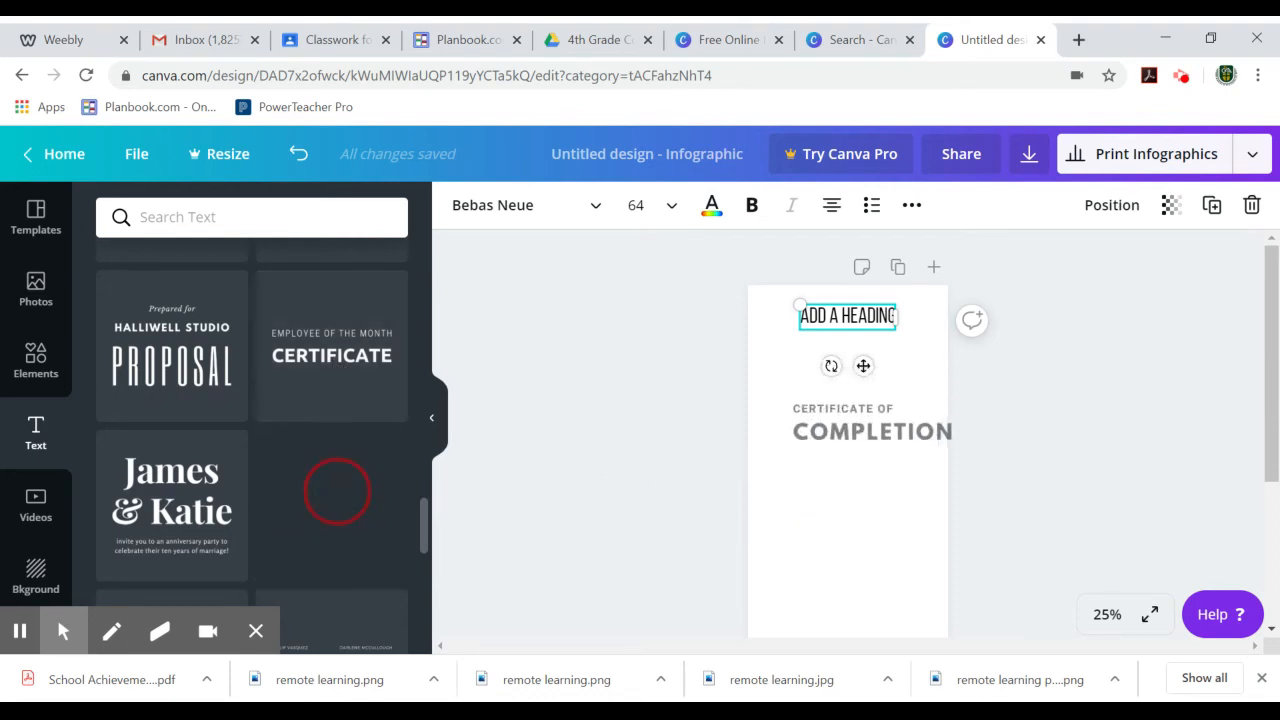
{"action": "left_click_drag", "start_coordinate": [847, 420], "coordinate": [848, 410]}
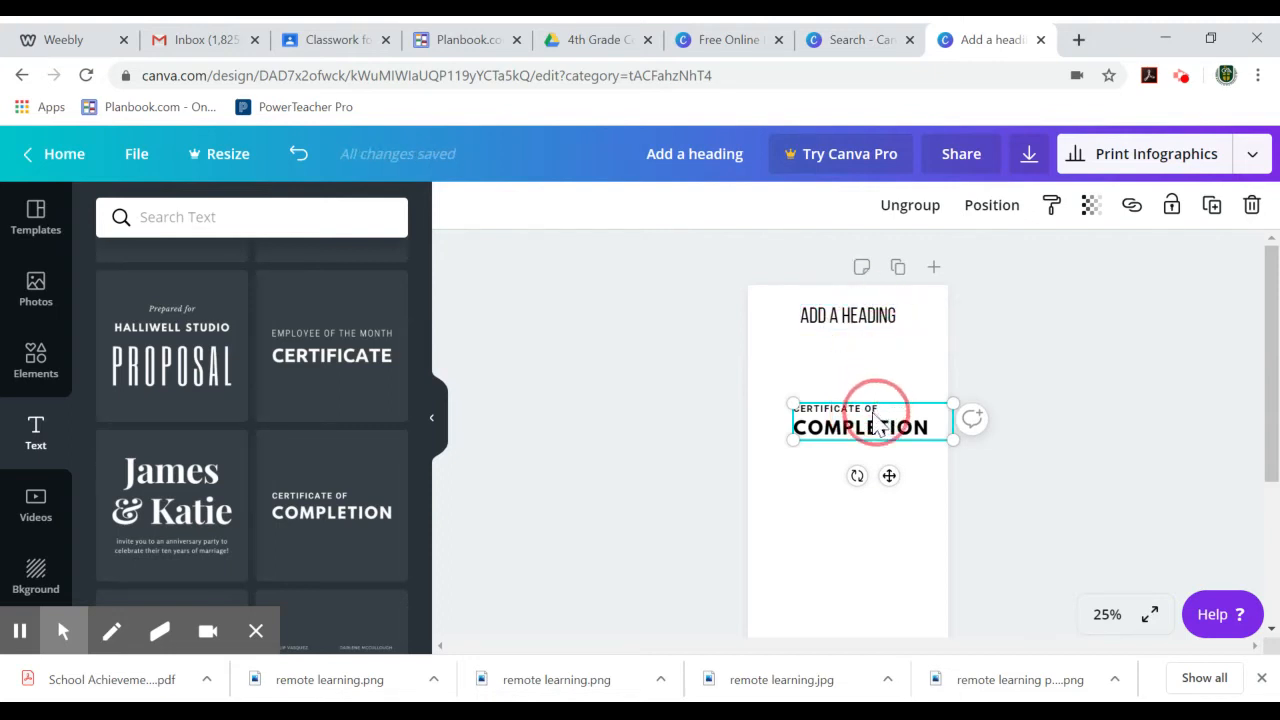
{"action": "left_click_drag", "start_coordinate": [875, 402], "coordinate": [826, 366]}
Replace the small line "CERTIFICATE OF" in the text group with "SURVIVAL TIP #1".
{"action": "left_click", "coordinate": [803, 368]}
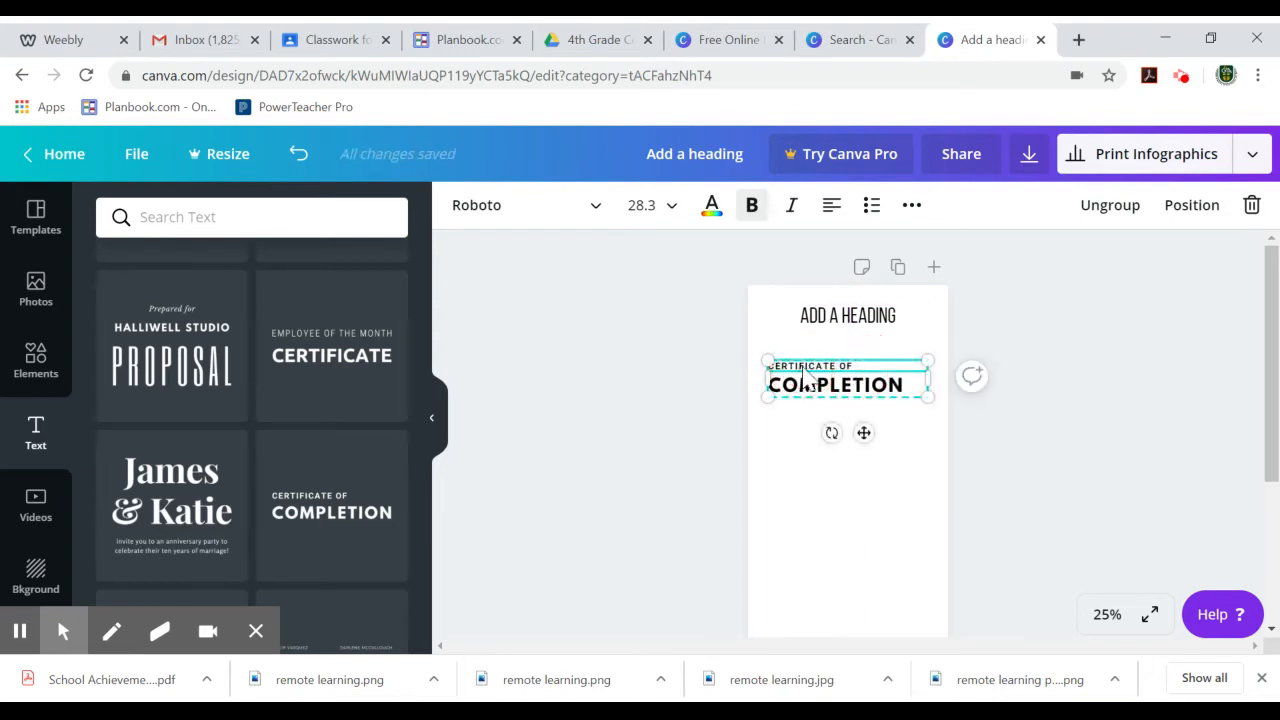
{"action": "double_click", "coordinate": [803, 367]}
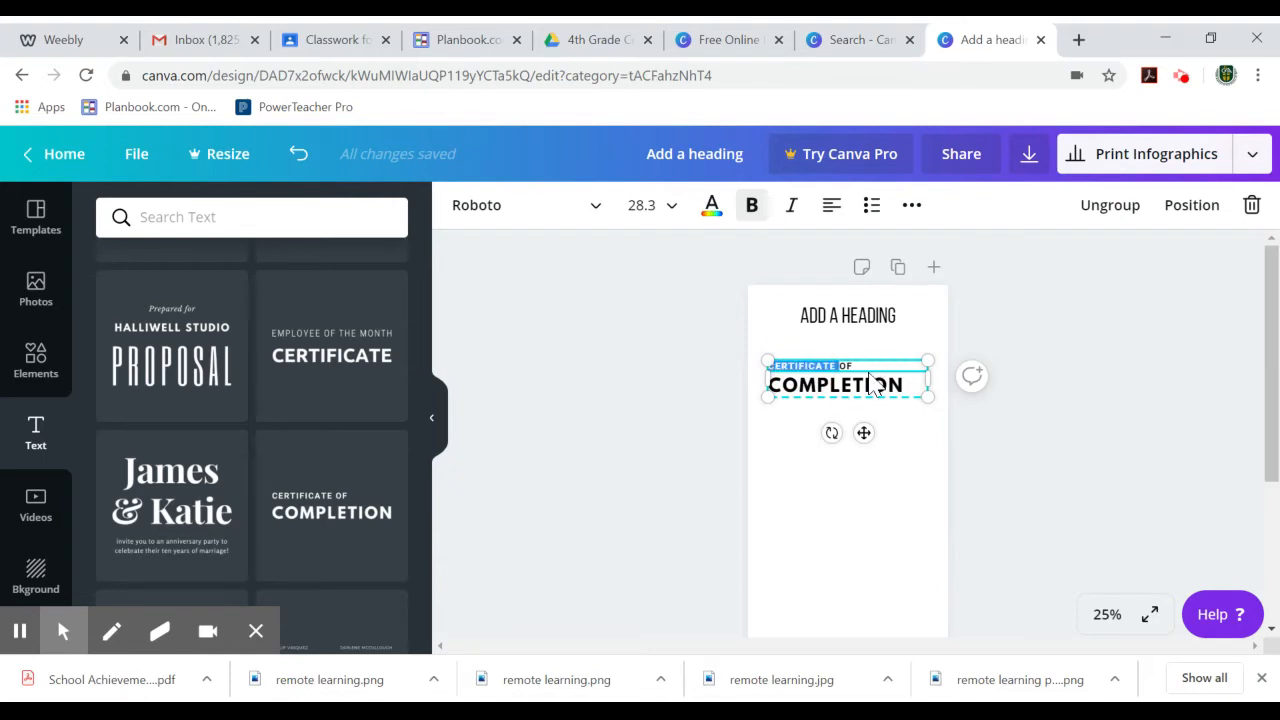
{"action": "triple_click", "coordinate": [867, 367]}
{"action": "type", "text": "OUR"}
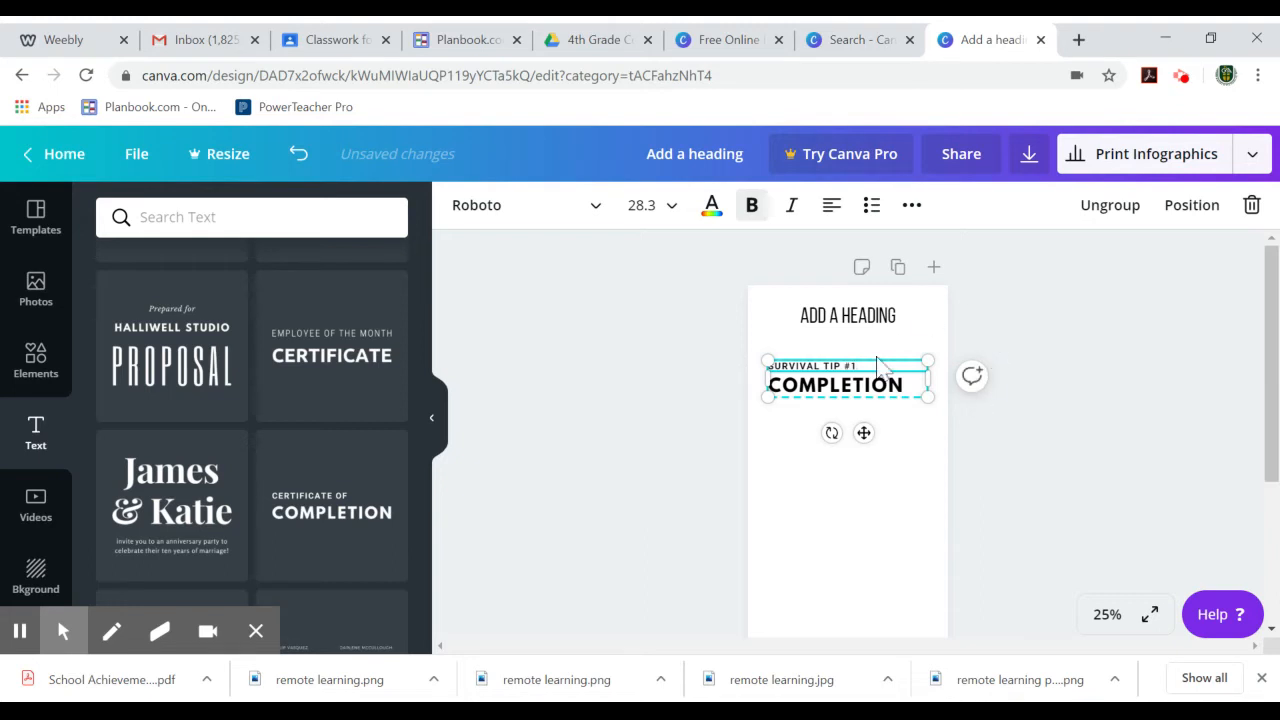
Set the font size of the word "COMPLETION" in the text group to 36.
{"action": "double_click", "coordinate": [858, 386]}
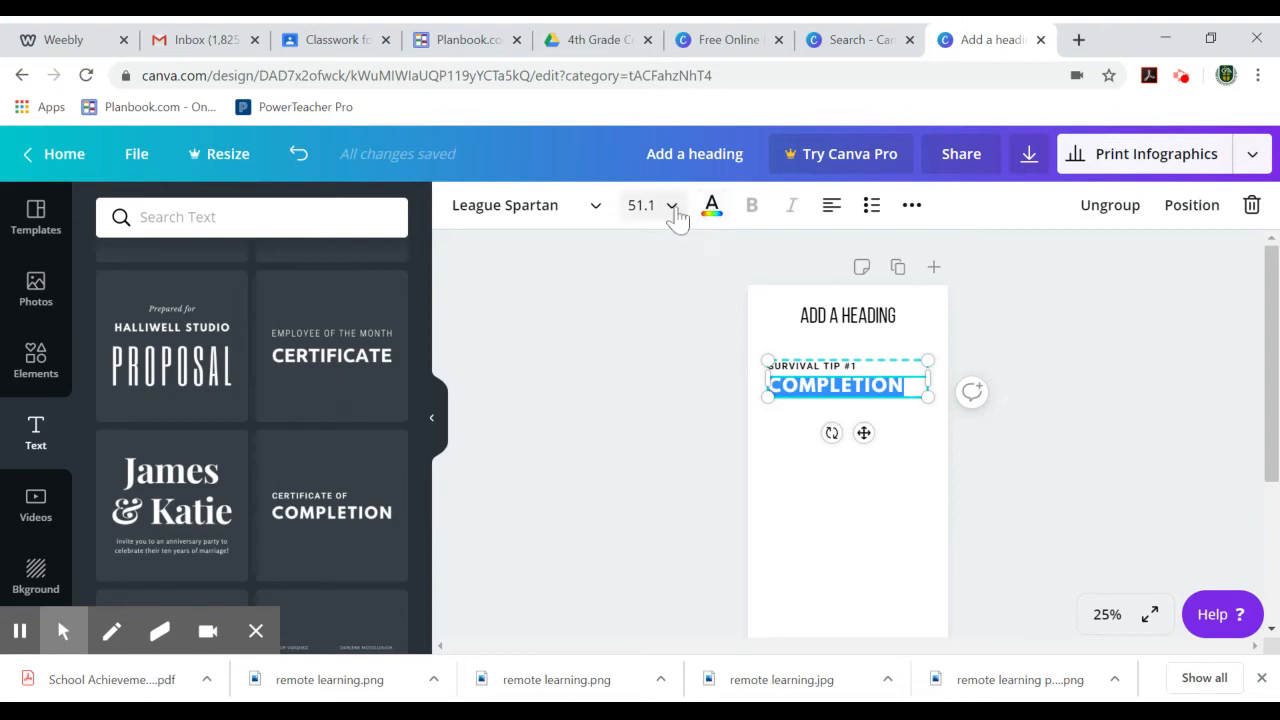
{"action": "left_click", "coordinate": [674, 208]}
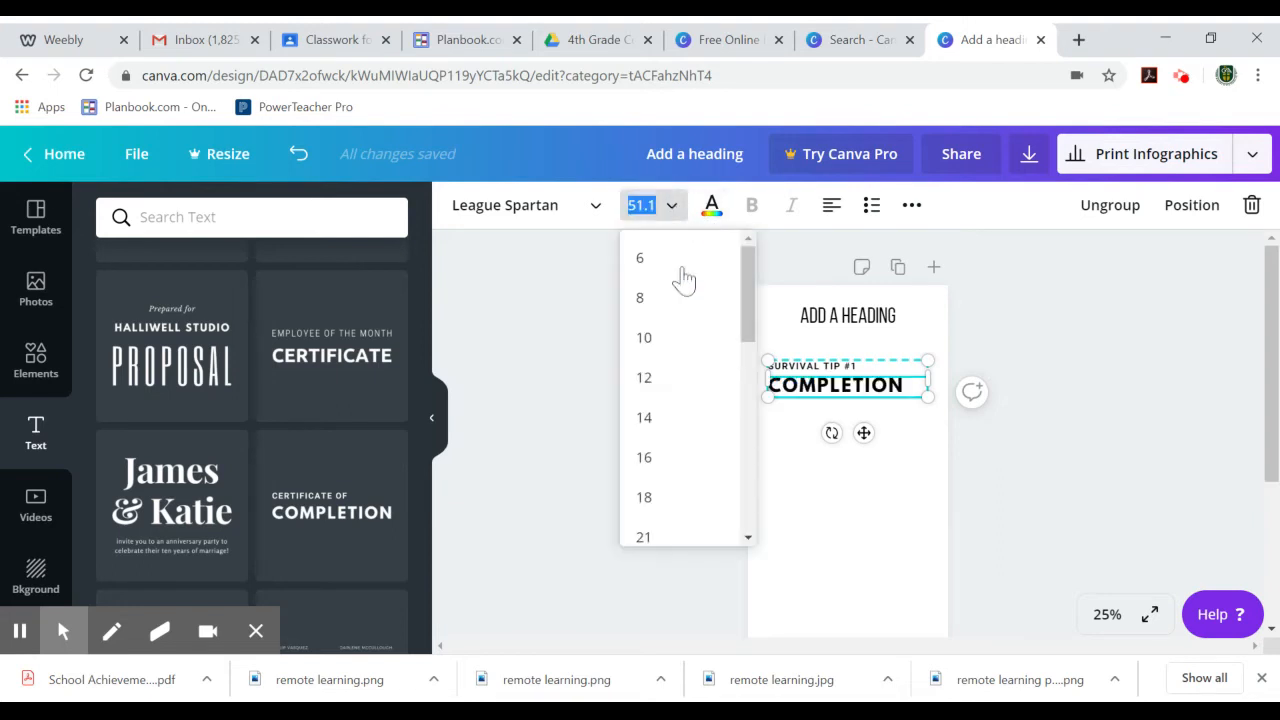
{"action": "scroll", "coordinate": [660, 515], "scroll_direction": "down", "scroll_amount": 2}
{"action": "left_click", "coordinate": [667, 513]}
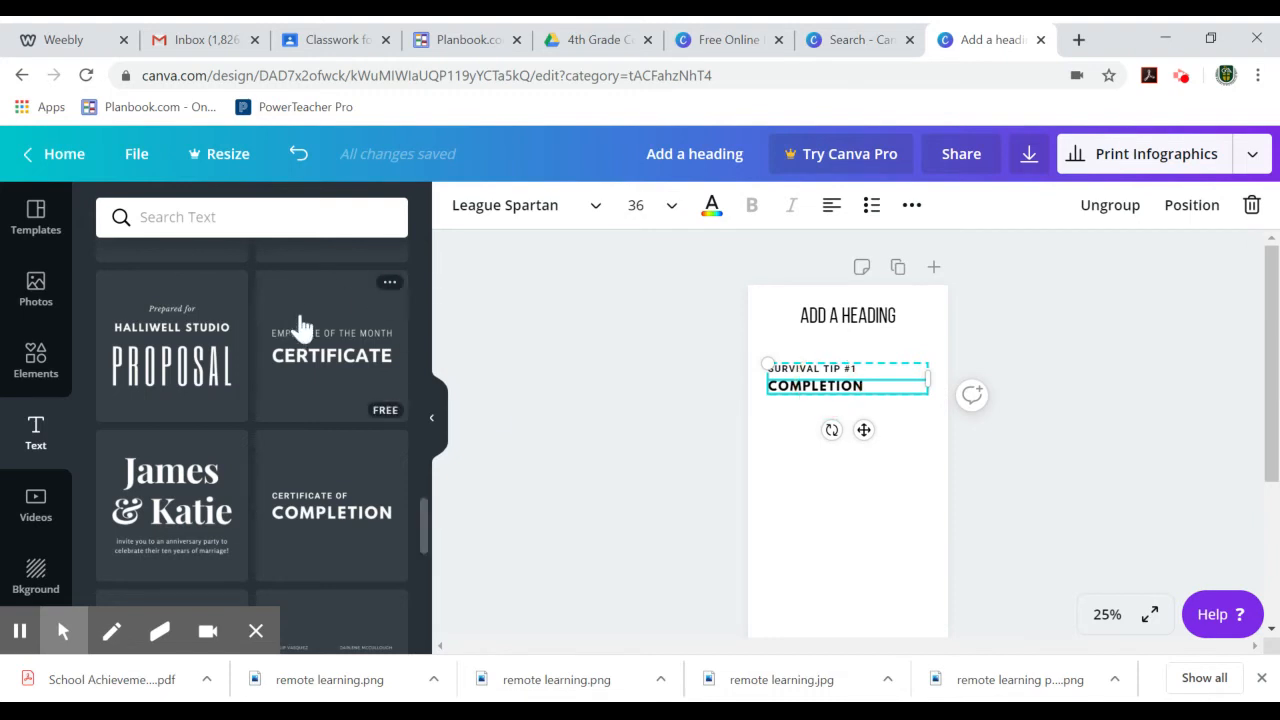
Replace "COMPLETION" with "ALWAYS GO TO CLASS PREPARED." and deselect the text group.
{"action": "double_click", "coordinate": [873, 391]}
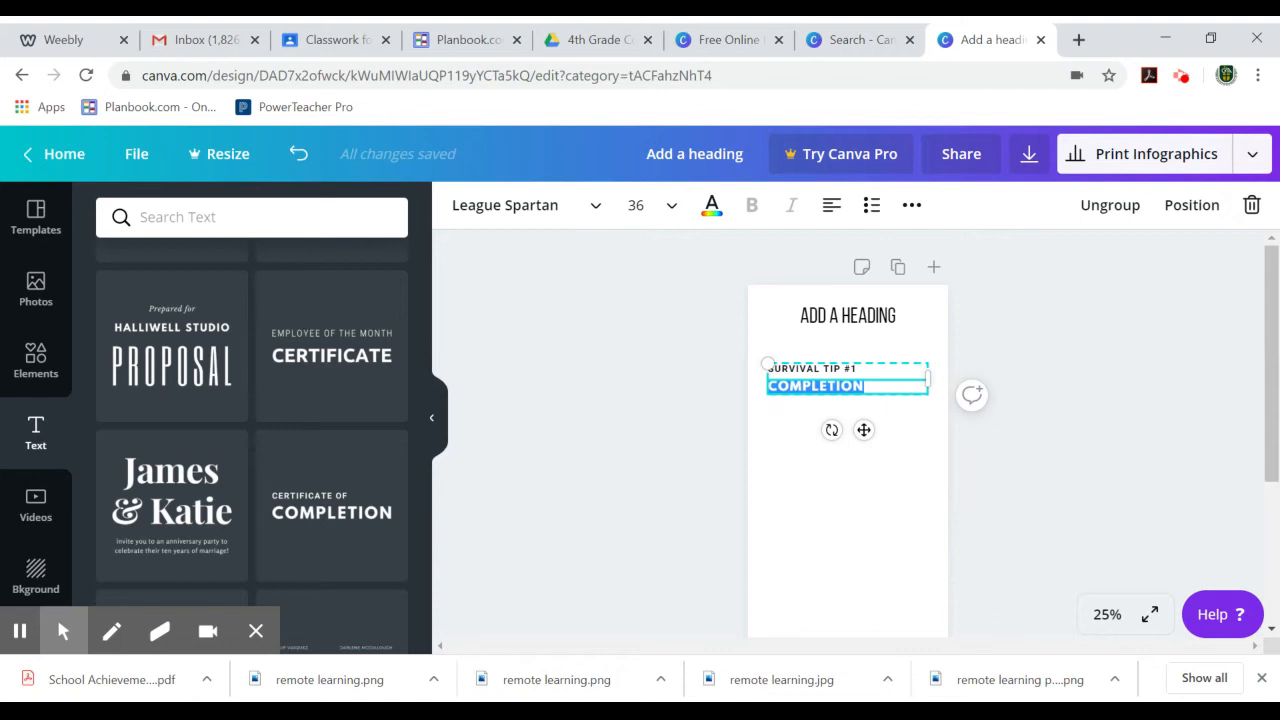
{"action": "type", "text": "ALW"}
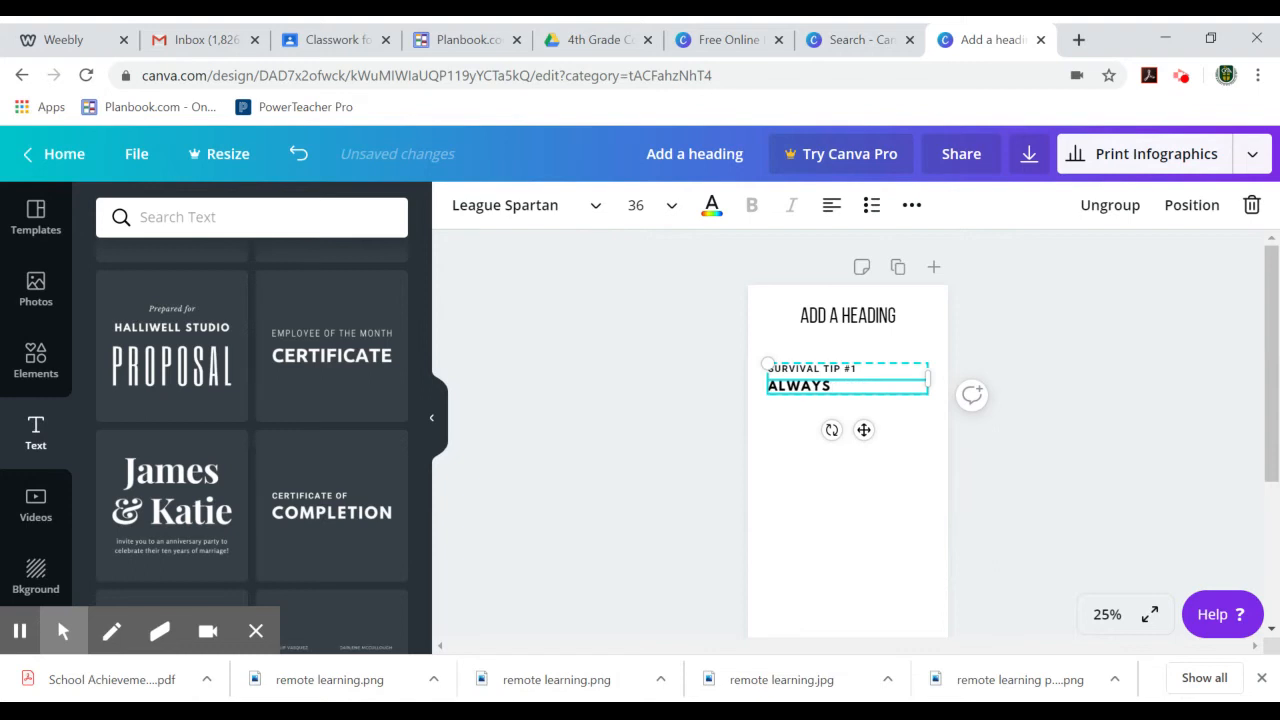
{"action": "type", "text": "AYS GO TO CLASS PREPARED."}
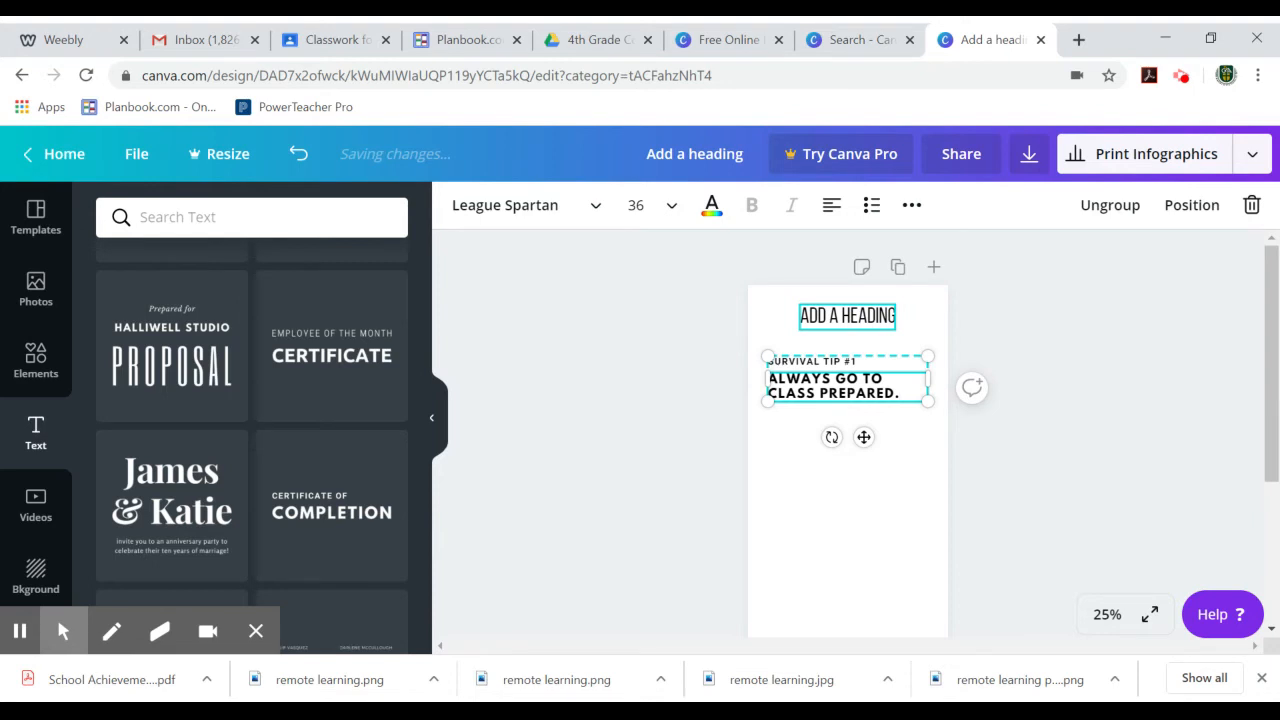
{"action": "left_click", "coordinate": [847, 315]}
{"action": "left_click", "coordinate": [1048, 432]}
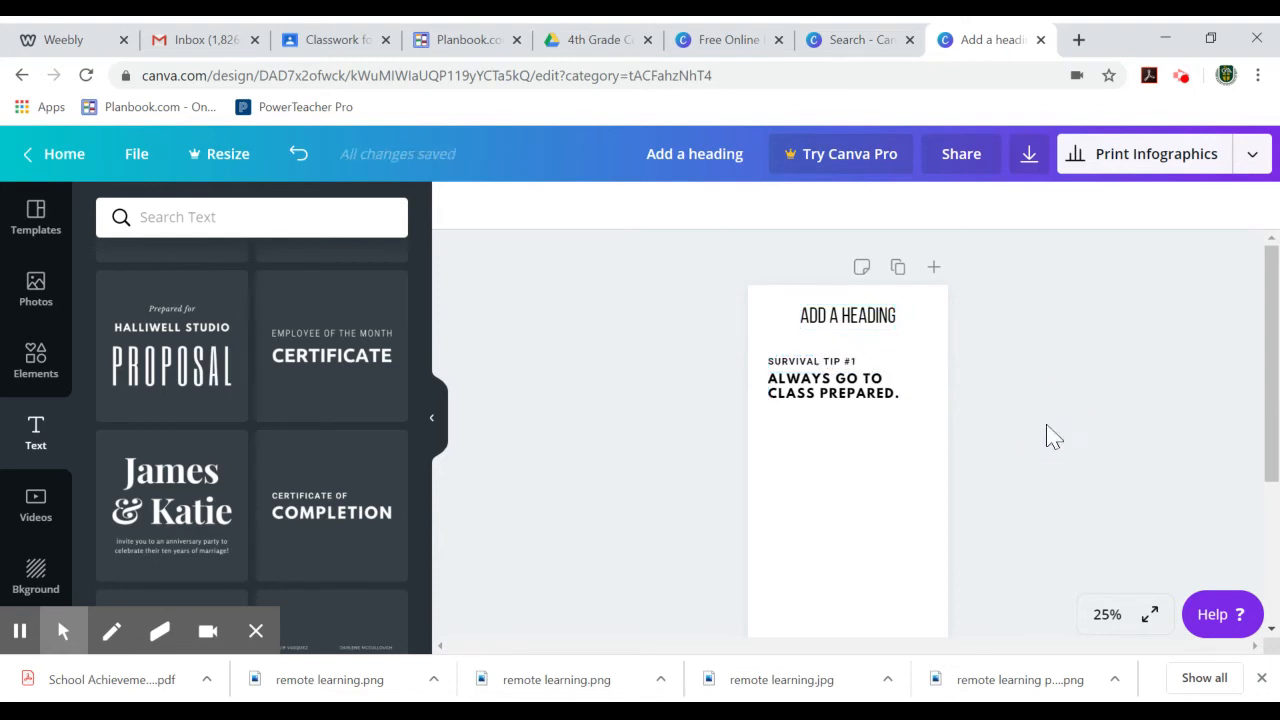
Browse the available backgrounds and try the teal bunting-flag pattern on the page.
{"action": "scroll", "coordinate": [309, 425], "scroll_direction": "up", "scroll_amount": 15}
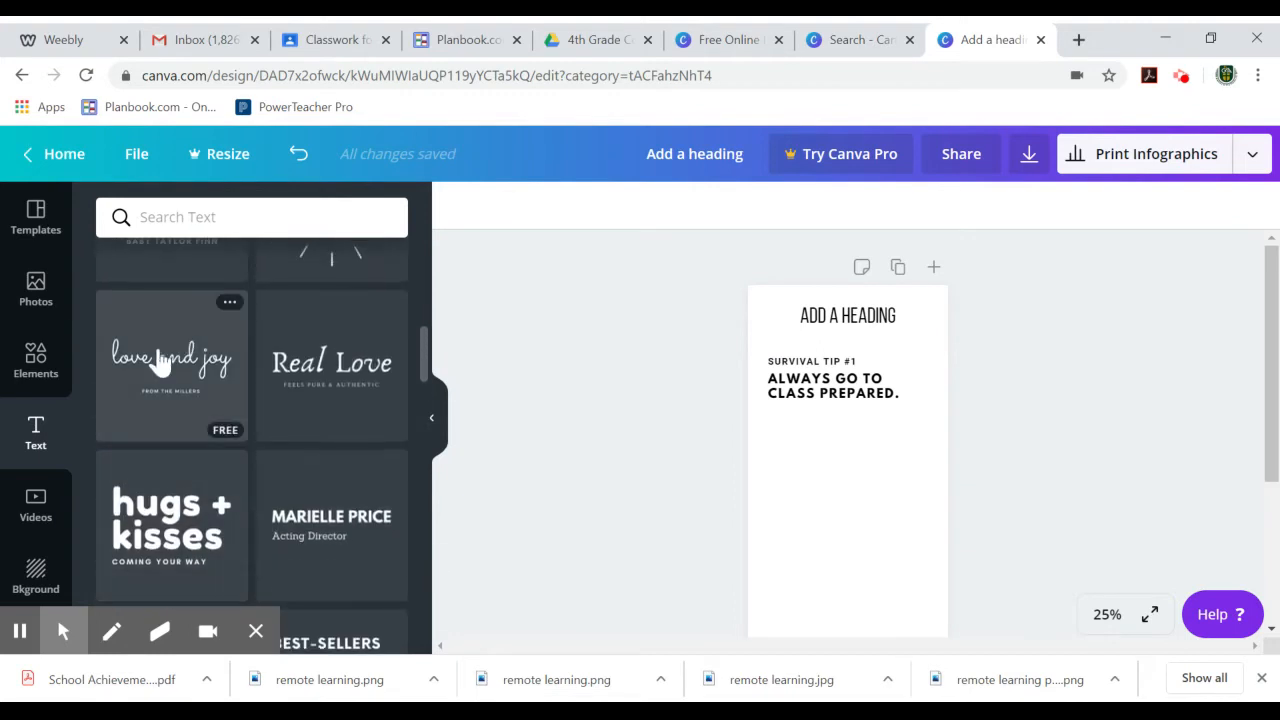
{"action": "scroll", "coordinate": [160, 360], "scroll_direction": "up", "scroll_amount": 8}
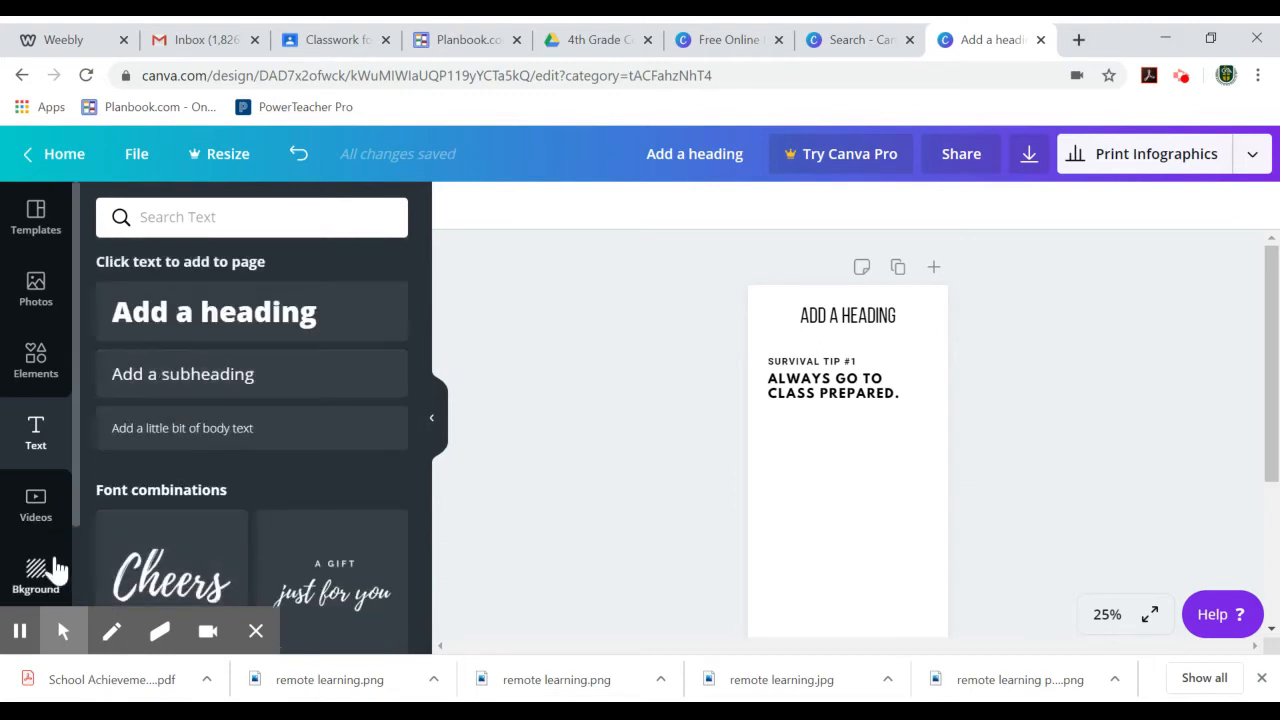
{"action": "scroll", "coordinate": [42, 530], "scroll_direction": "down", "scroll_amount": 2}
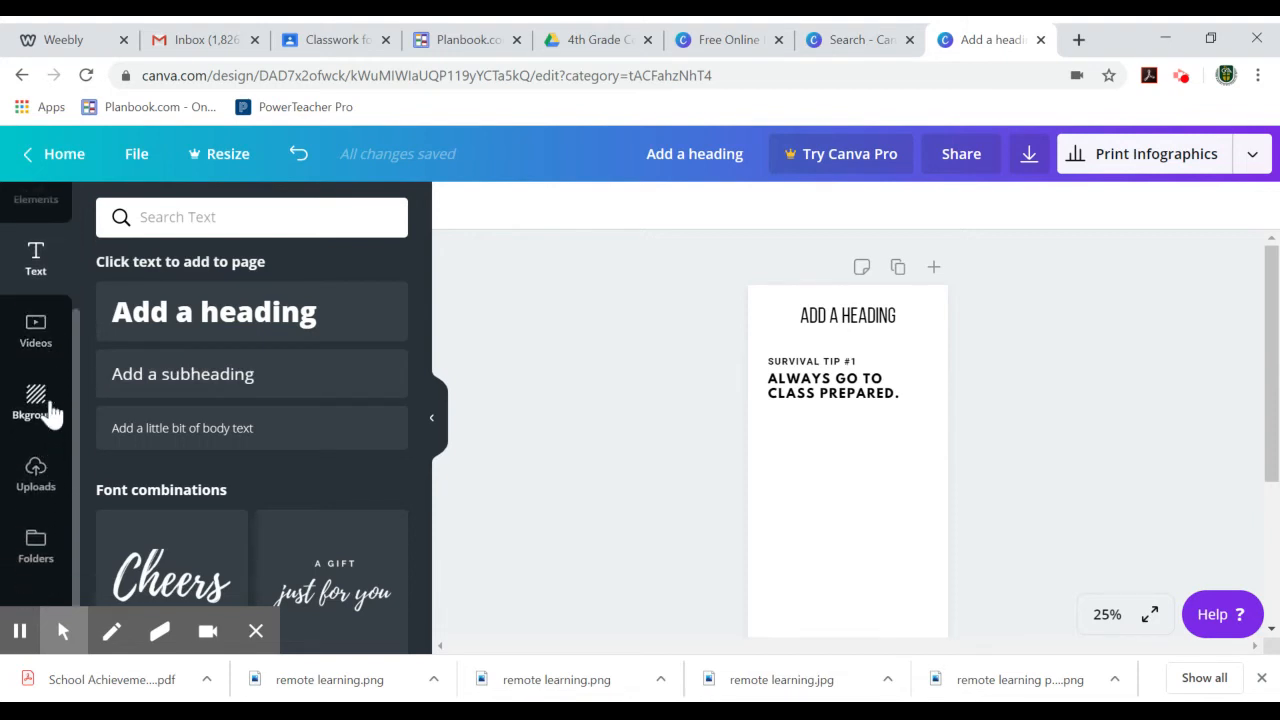
{"action": "left_click", "coordinate": [30, 420]}
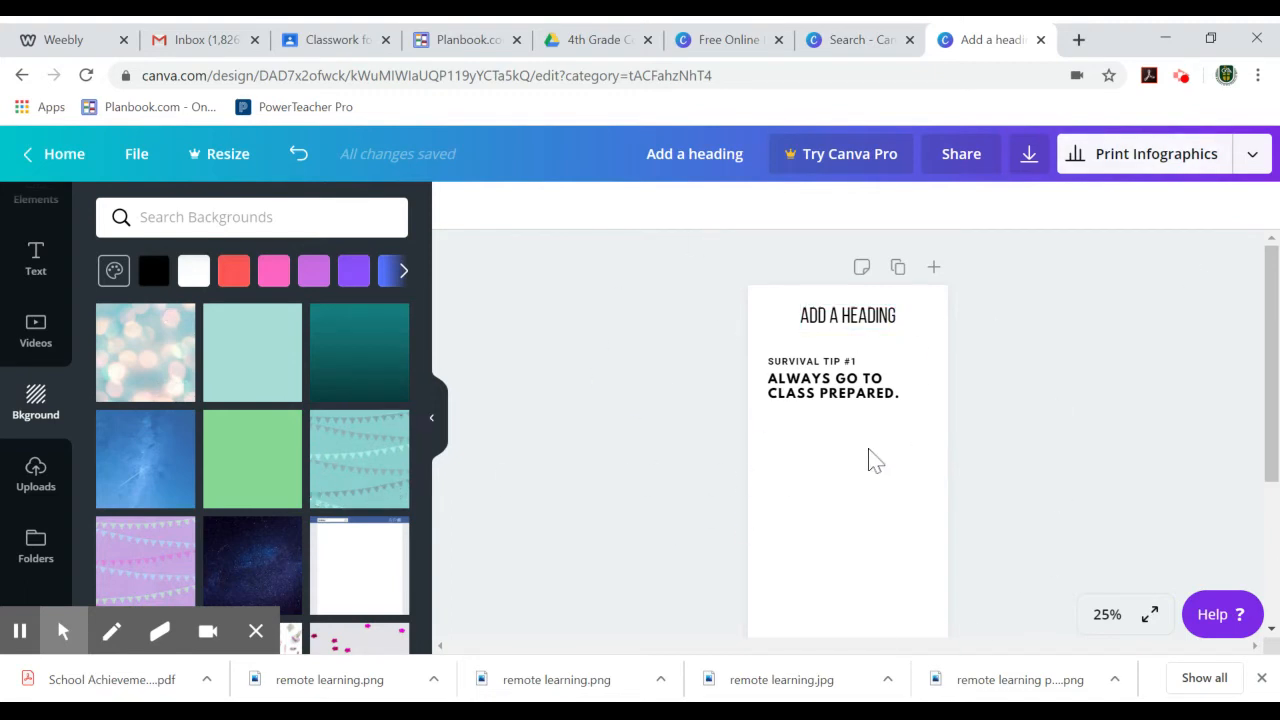
{"action": "scroll", "coordinate": [344, 470], "scroll_direction": "down", "scroll_amount": 5}
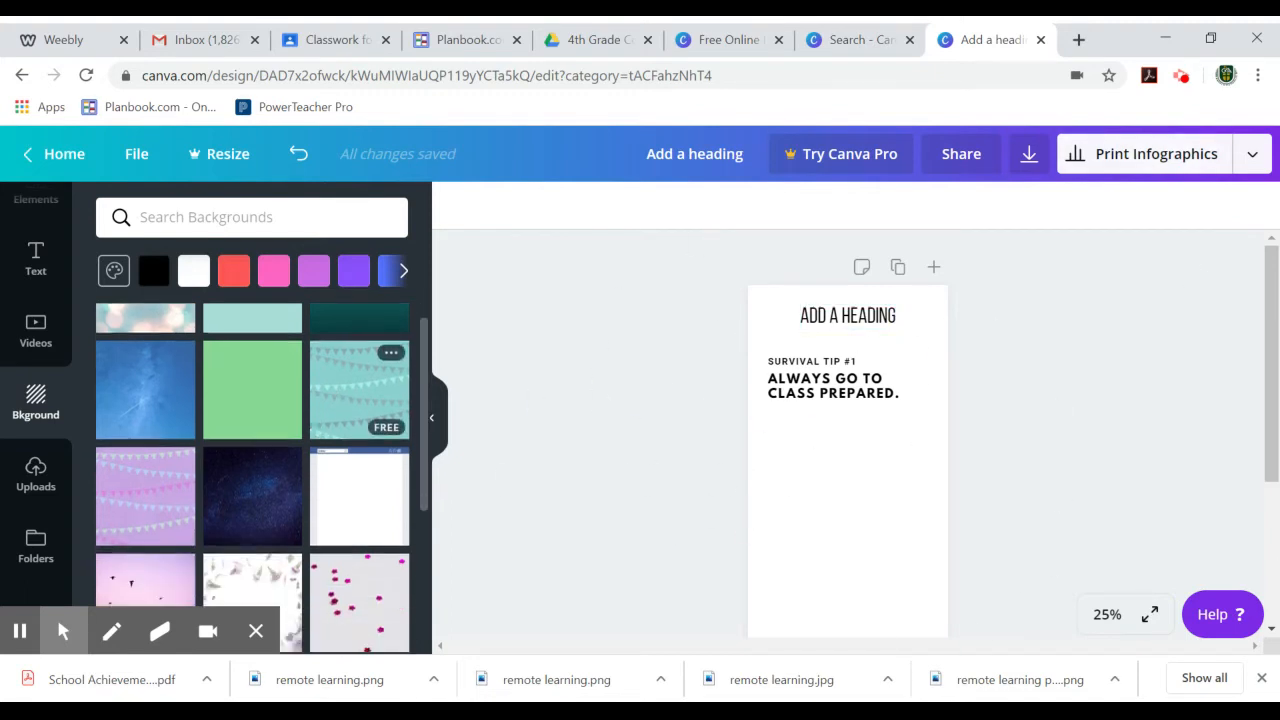
{"action": "scroll", "coordinate": [344, 470], "scroll_direction": "up", "scroll_amount": 6}
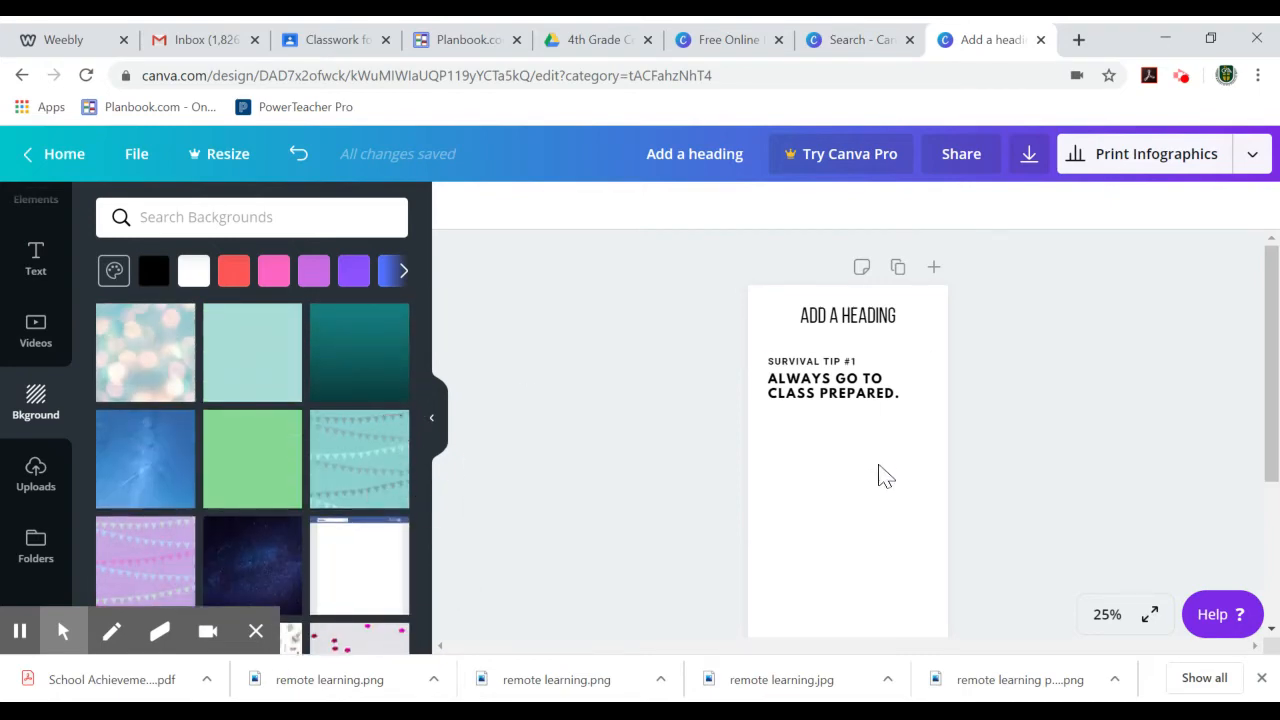
{"action": "left_click", "coordinate": [384, 465]}
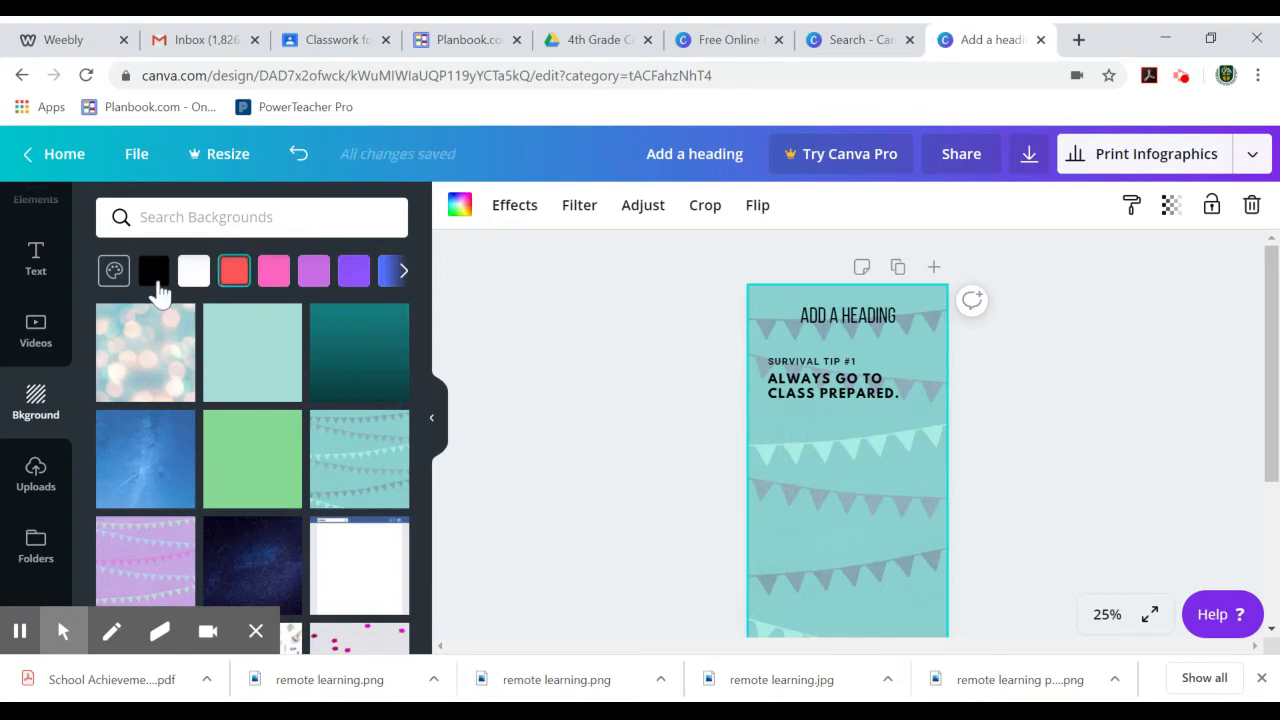
Look through the plain background colours and apply the pastel bokeh lights background to the page.
{"action": "left_click", "coordinate": [400, 276]}
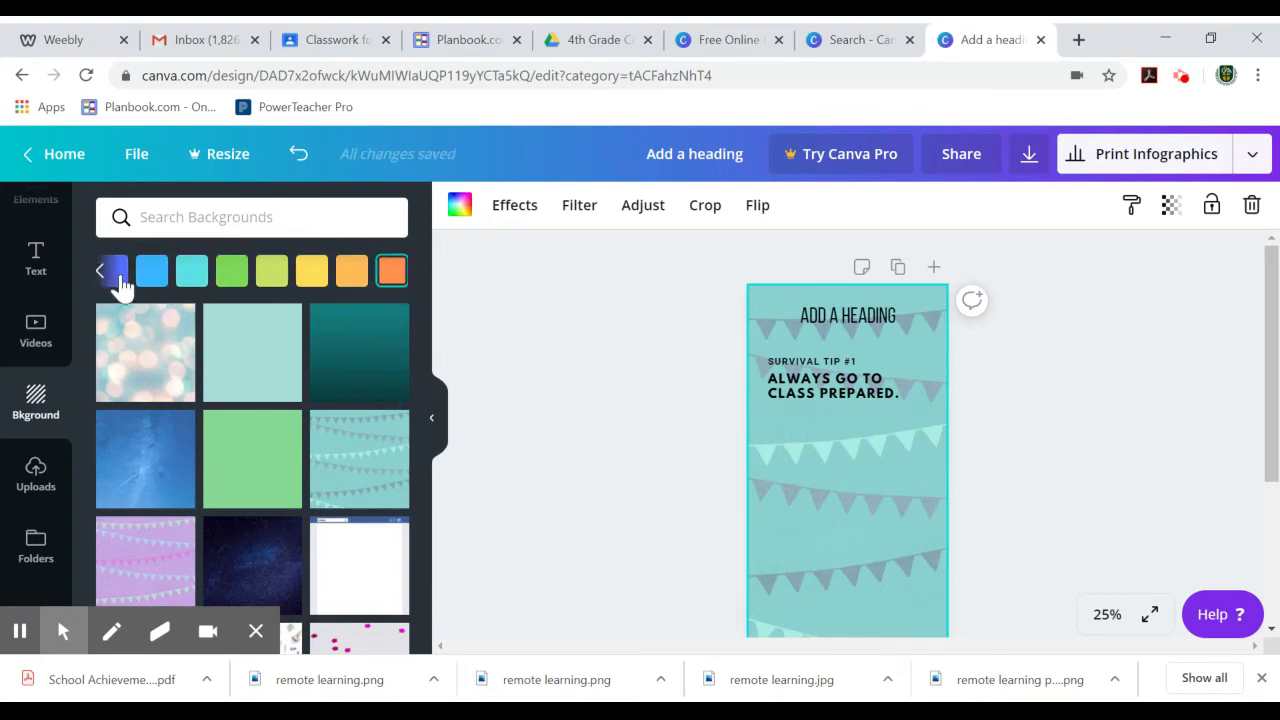
{"action": "left_click", "coordinate": [117, 278]}
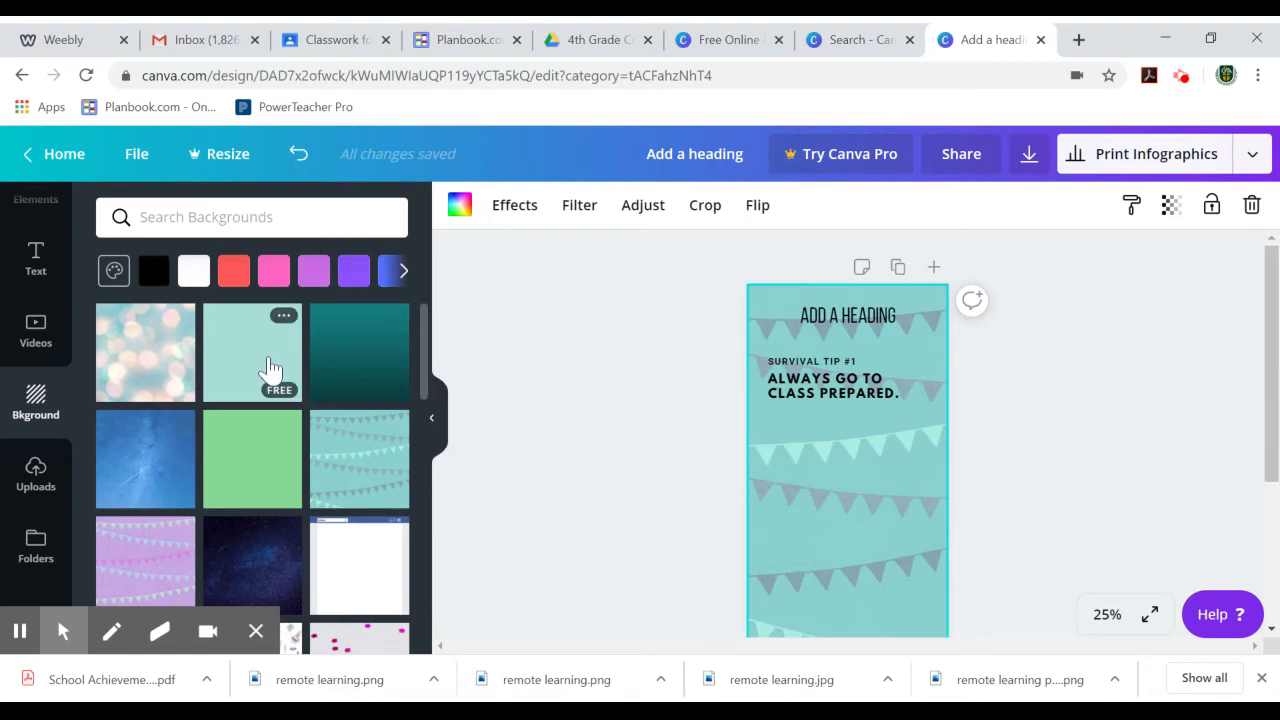
{"action": "left_click", "coordinate": [133, 381]}
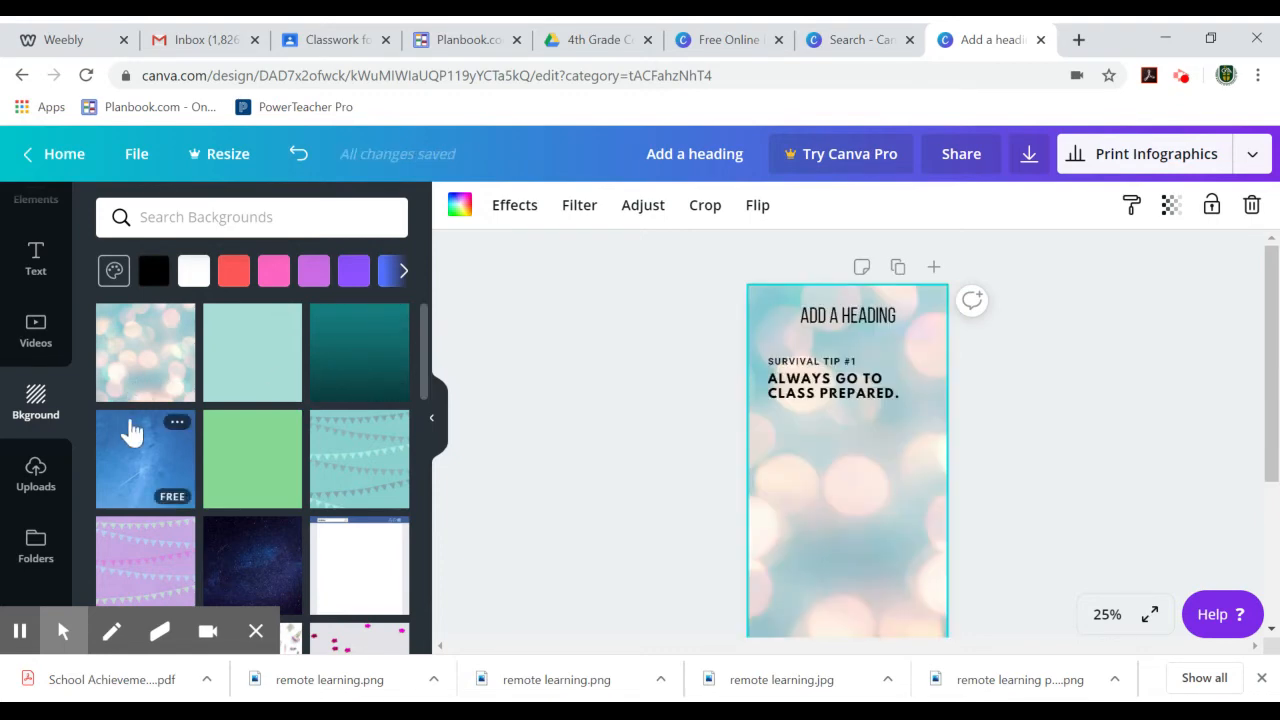
Open the uploads library to view the images available there.
{"action": "left_click", "coordinate": [45, 495]}
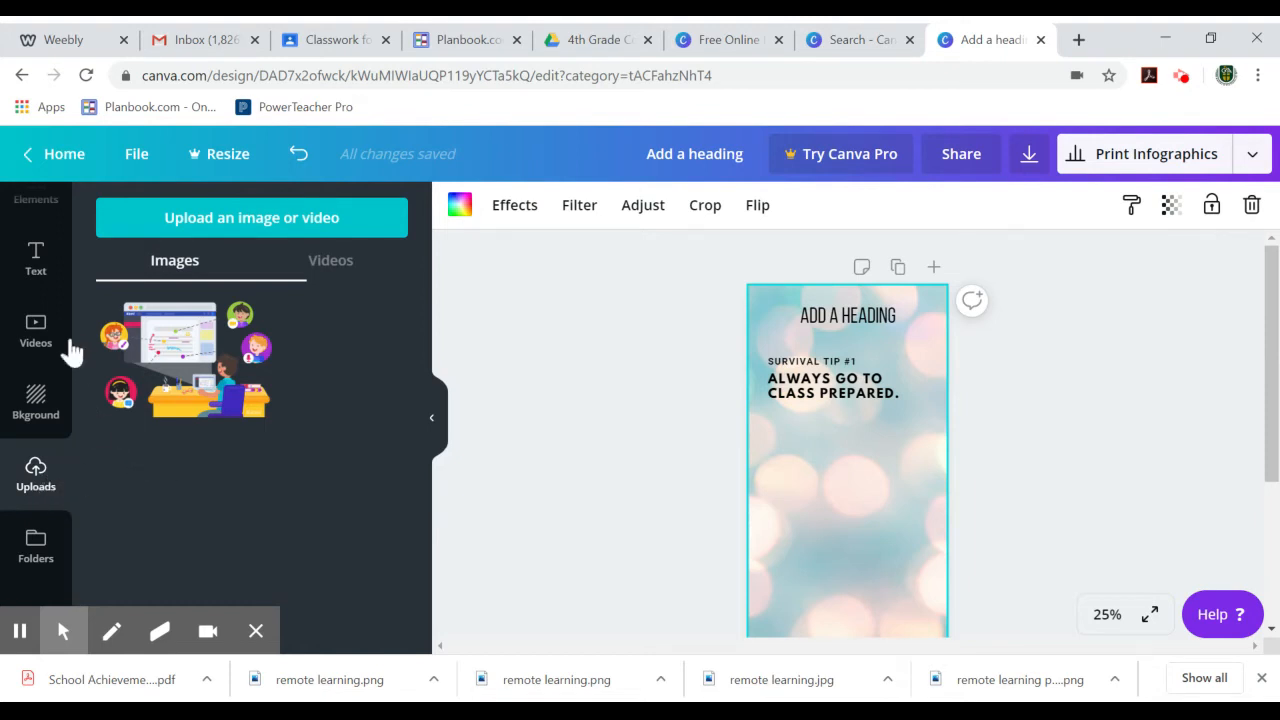
{"action": "scroll", "coordinate": [72, 350], "scroll_direction": "up", "scroll_amount": 3}
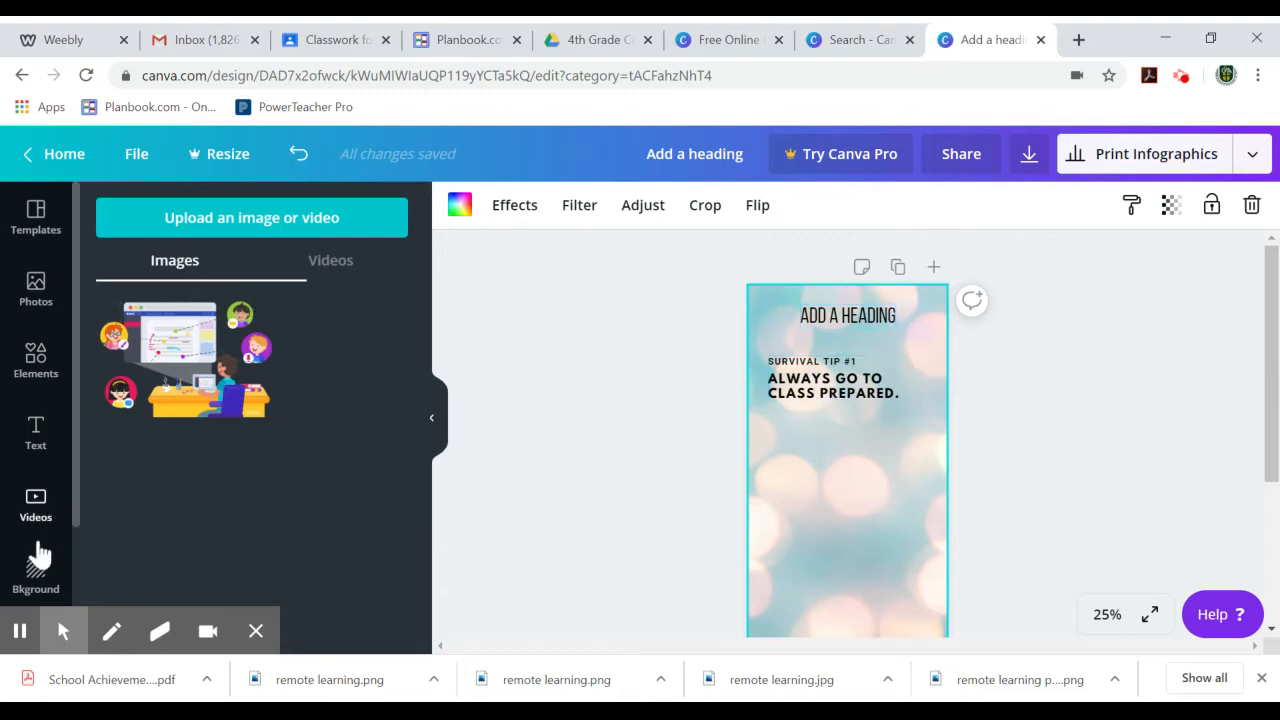
{"action": "scroll", "coordinate": [37, 571], "scroll_direction": "down", "scroll_amount": 3}
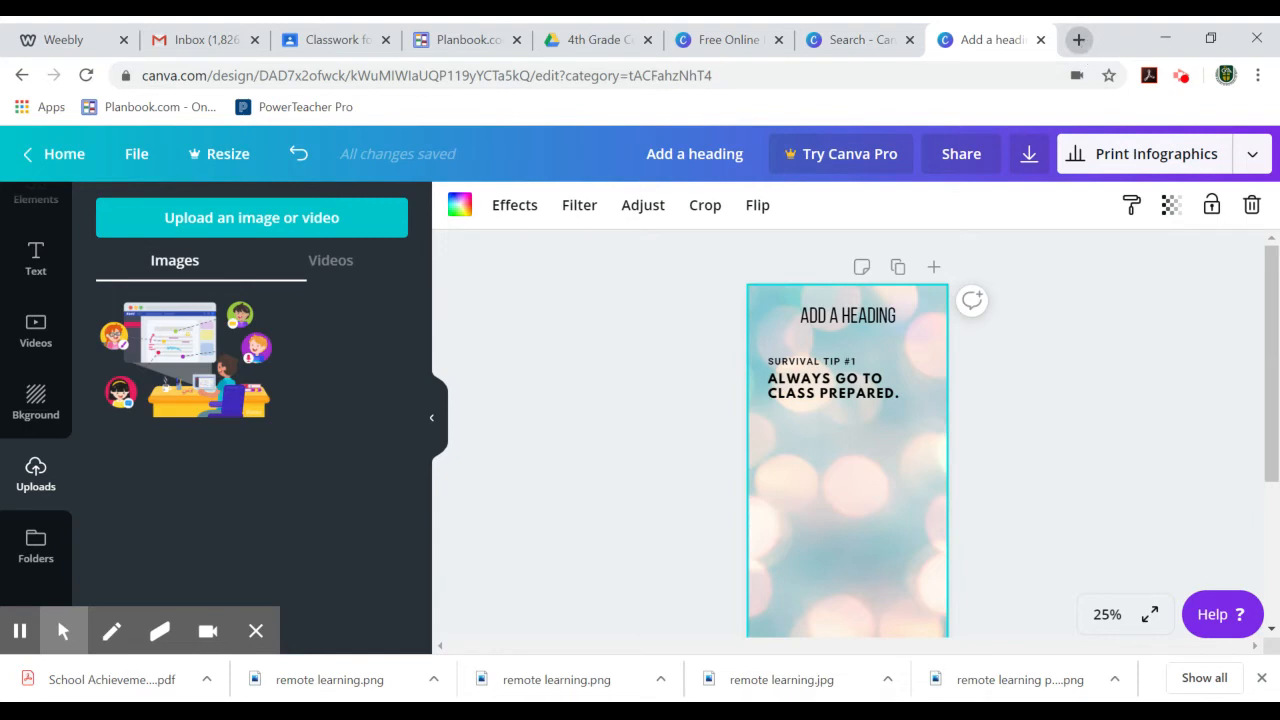
Search Google Images for "books" in a new browser tab and open the preview of the book stack on a yellow background.
{"action": "left_click", "coordinate": [1079, 42]}
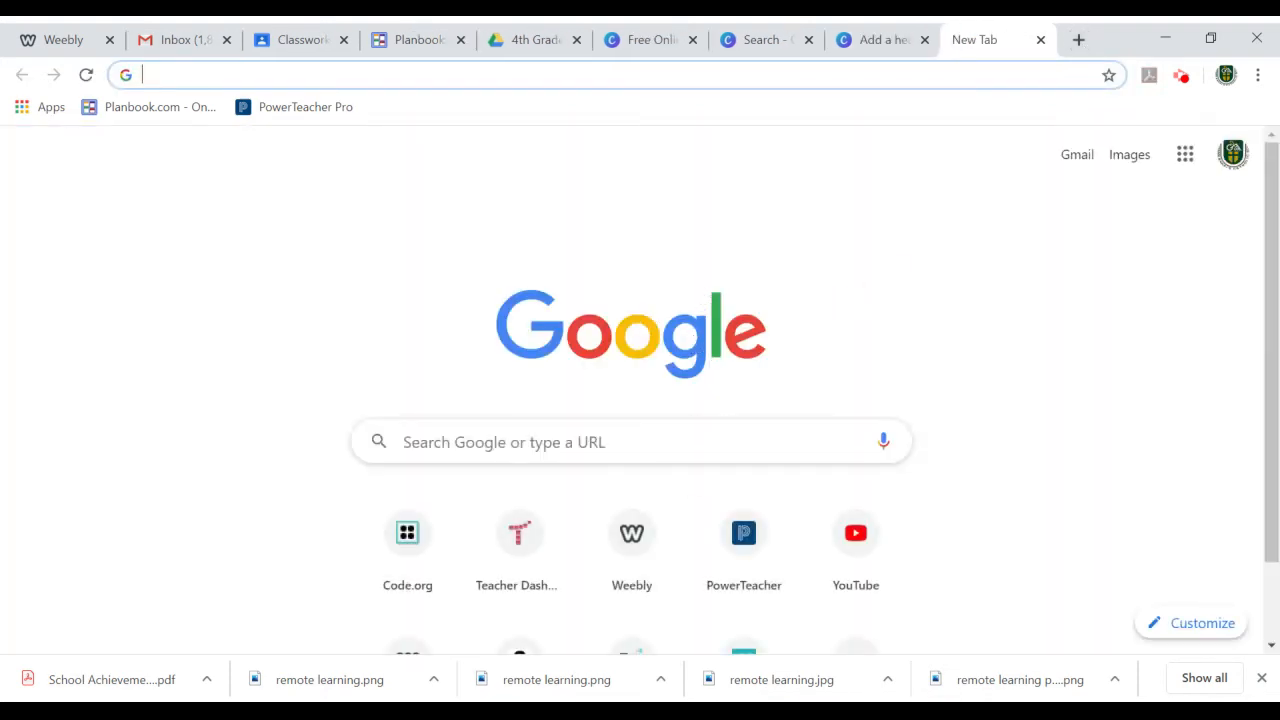
{"action": "left_click", "coordinate": [420, 441]}
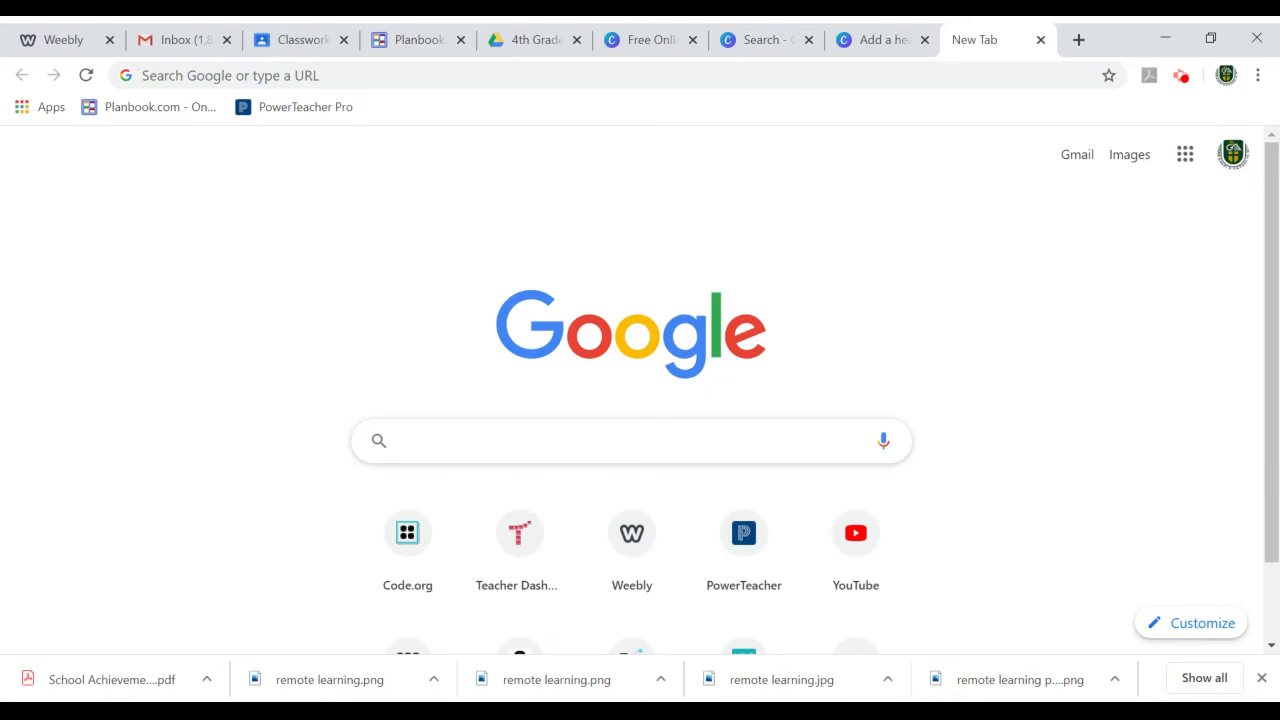
{"action": "type", "text": "books"}
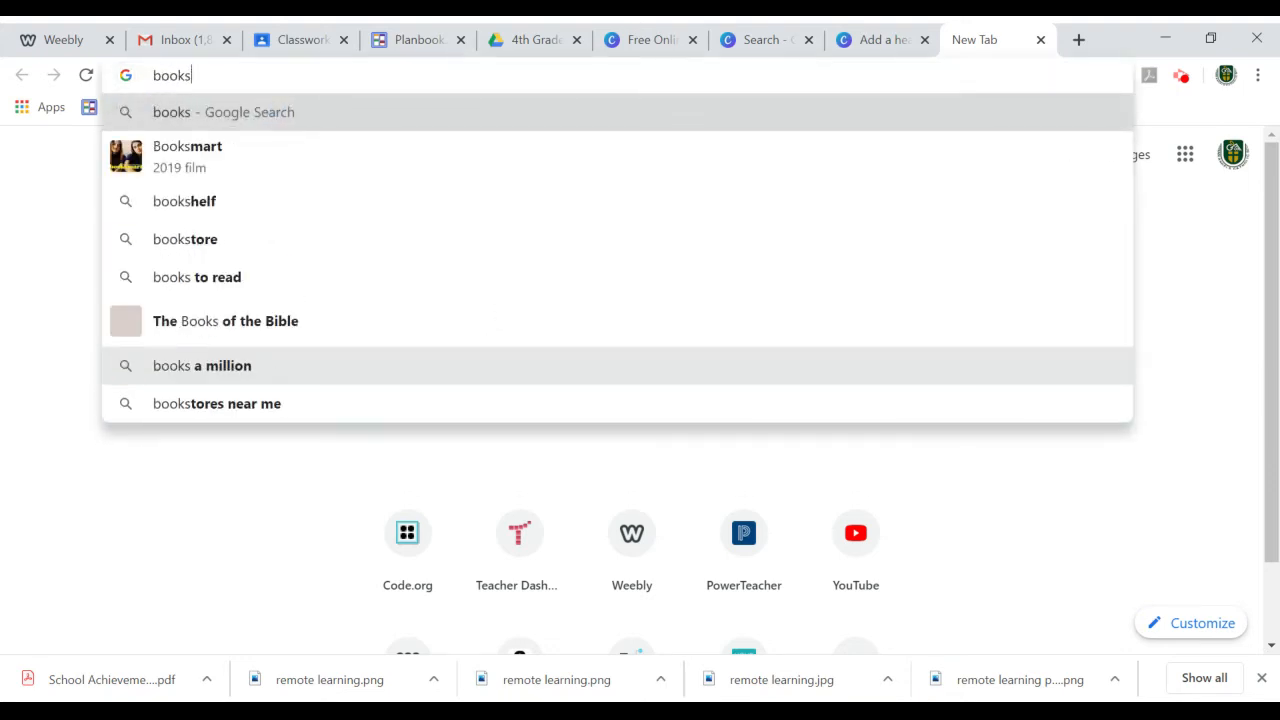
{"action": "key", "text": "Return"}
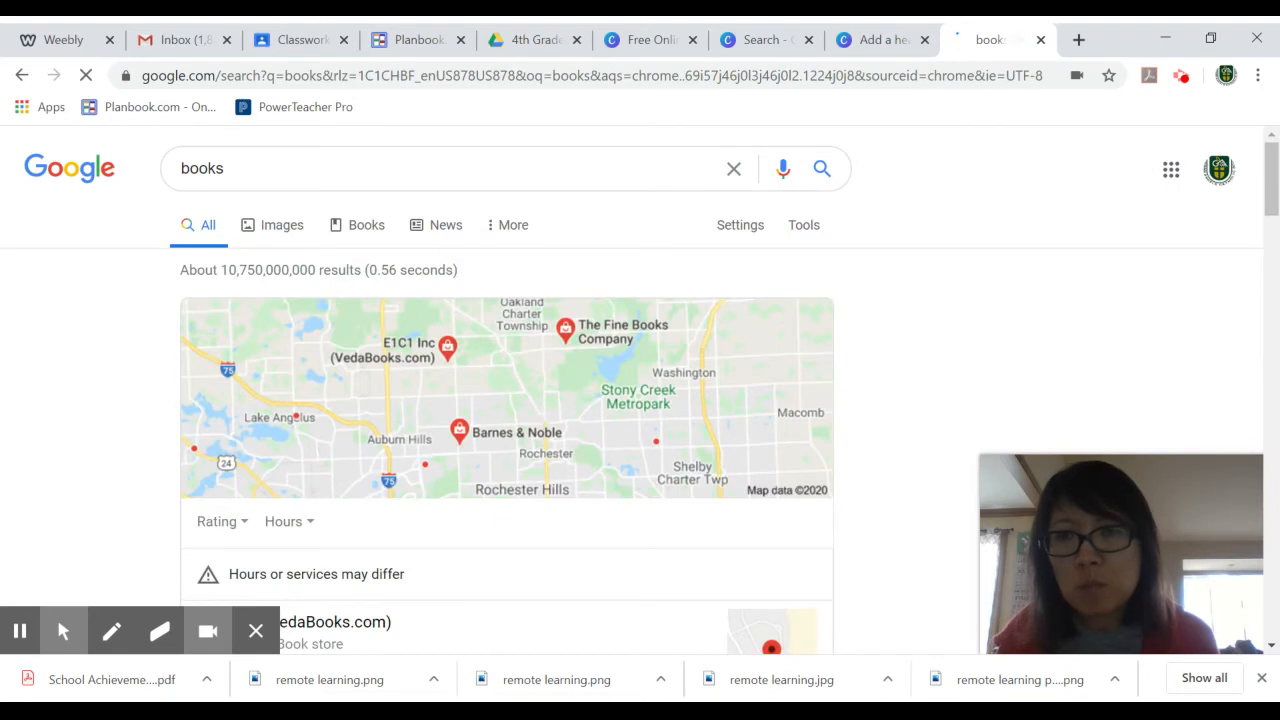
{"action": "left_click", "coordinate": [258, 228]}
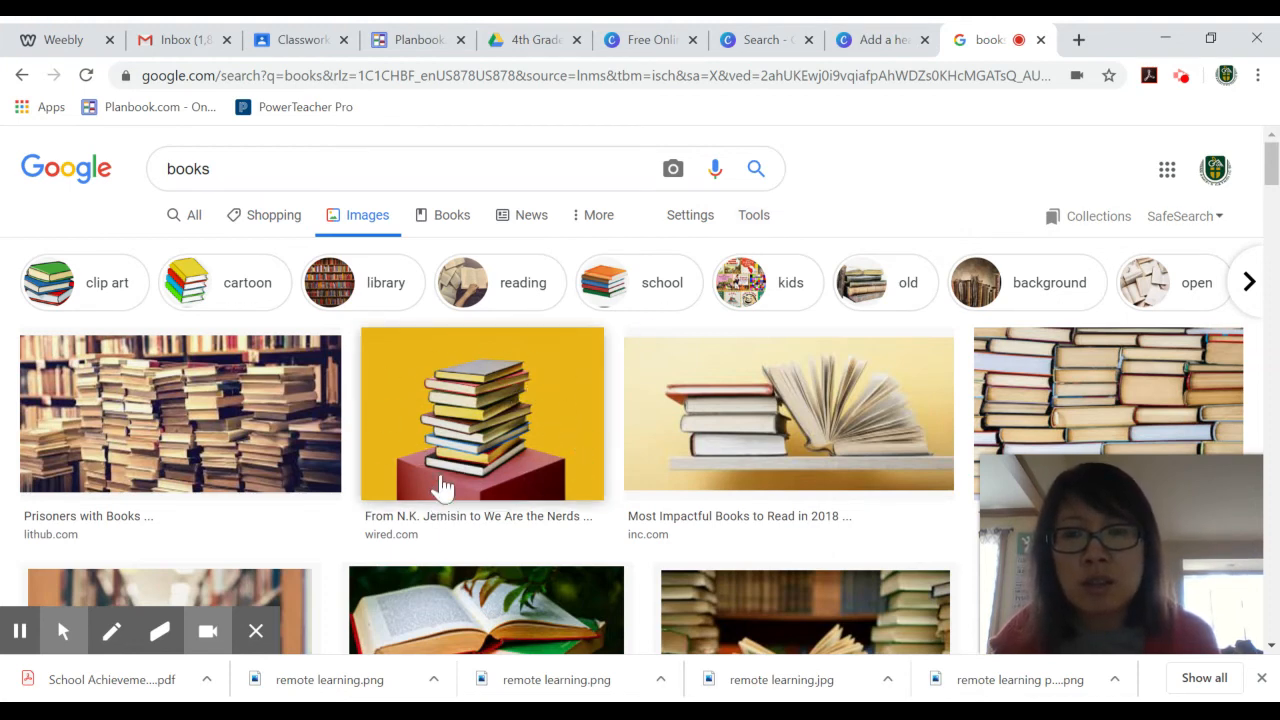
{"action": "left_click", "coordinate": [503, 424]}
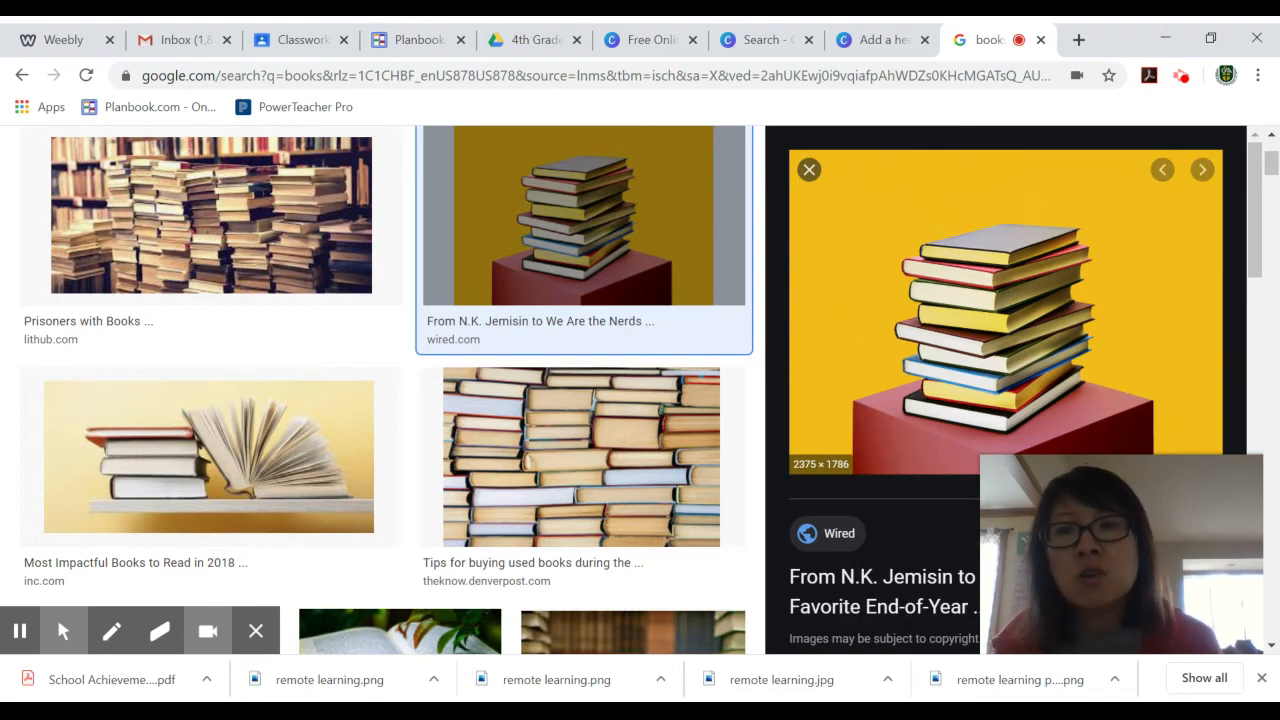
Filter the Google Images results for "books" to show only transparent images.
{"action": "scroll", "coordinate": [471, 320], "scroll_direction": "up", "scroll_amount": 3}
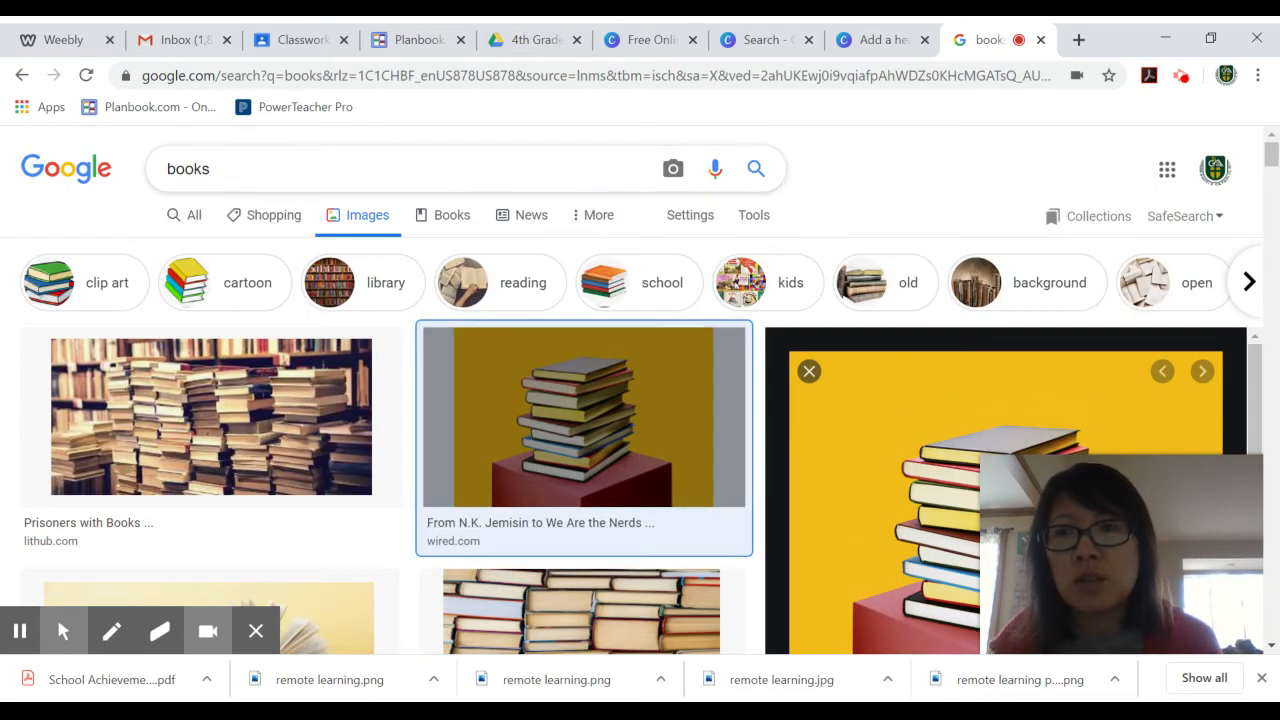
{"action": "left_click", "coordinate": [231, 170]}
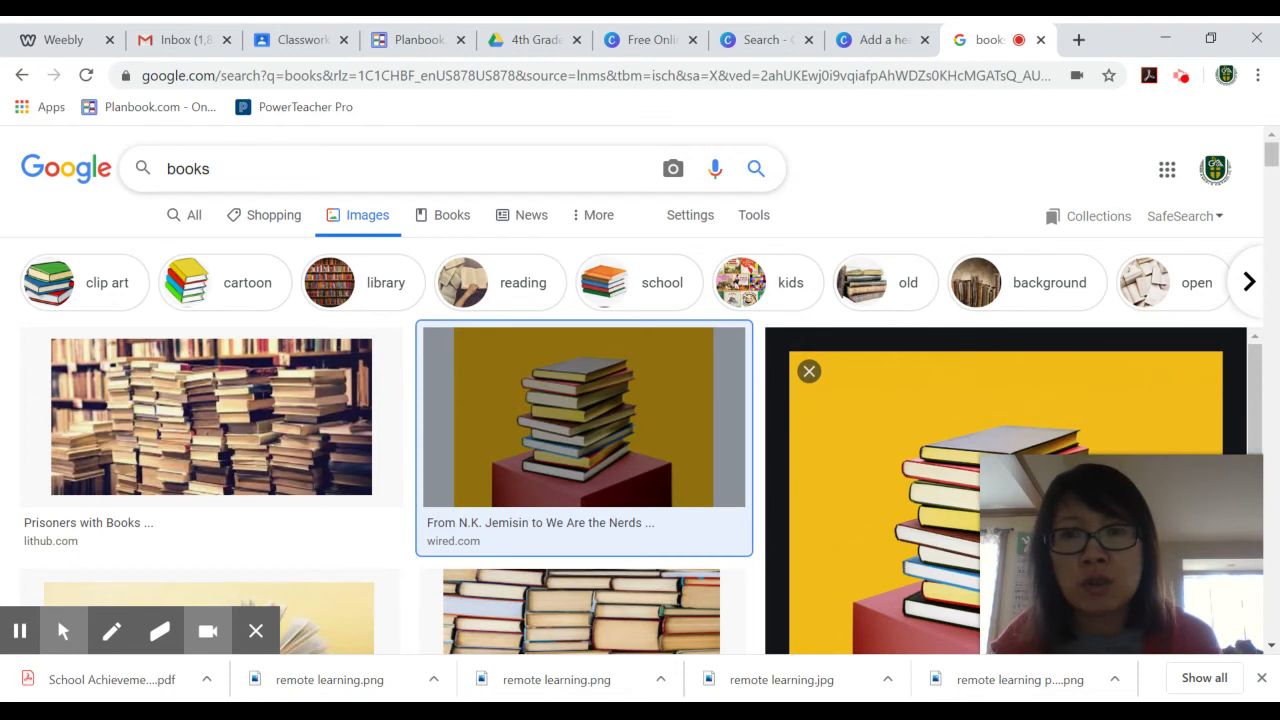
{"action": "left_click", "coordinate": [755, 218]}
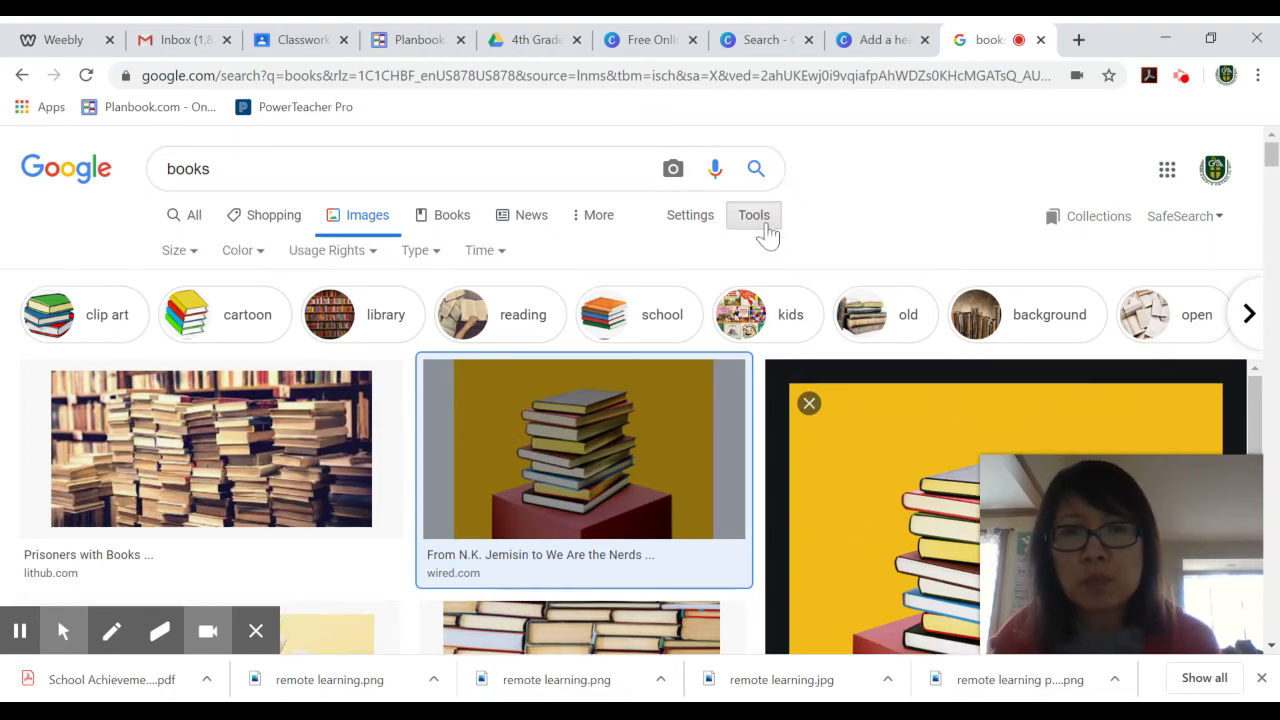
{"action": "left_click", "coordinate": [260, 260]}
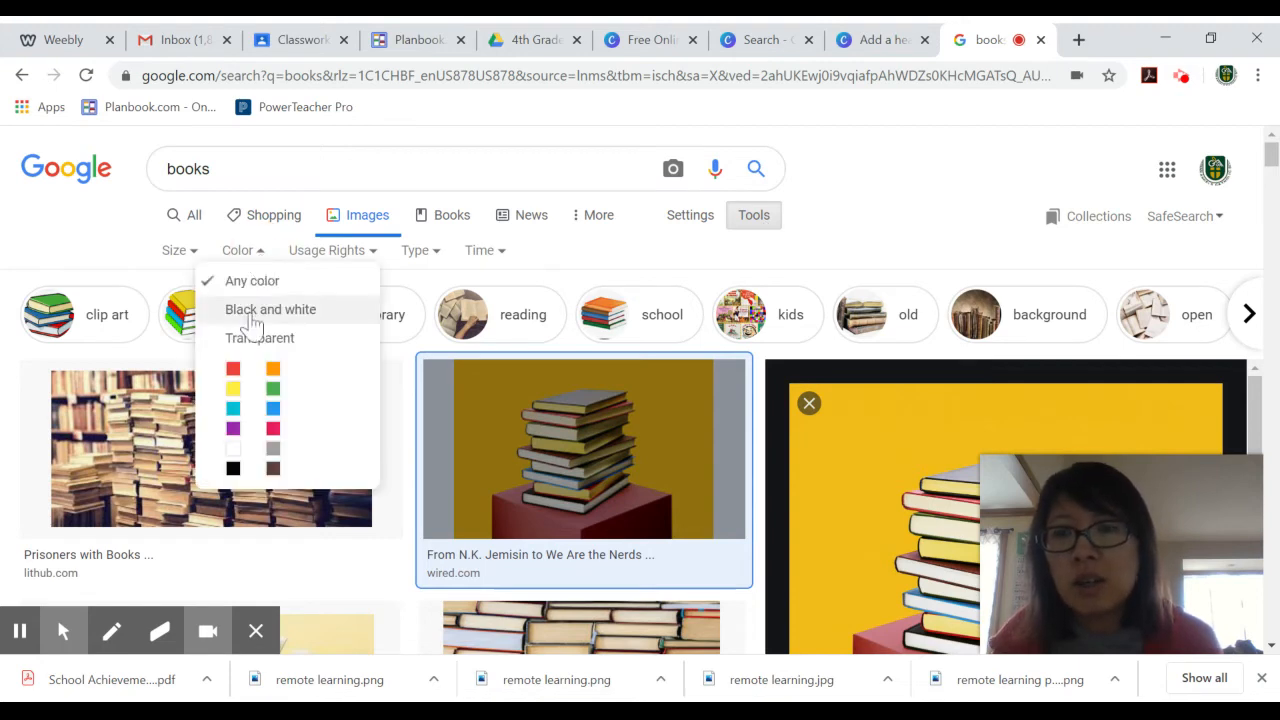
{"action": "left_click", "coordinate": [256, 342]}
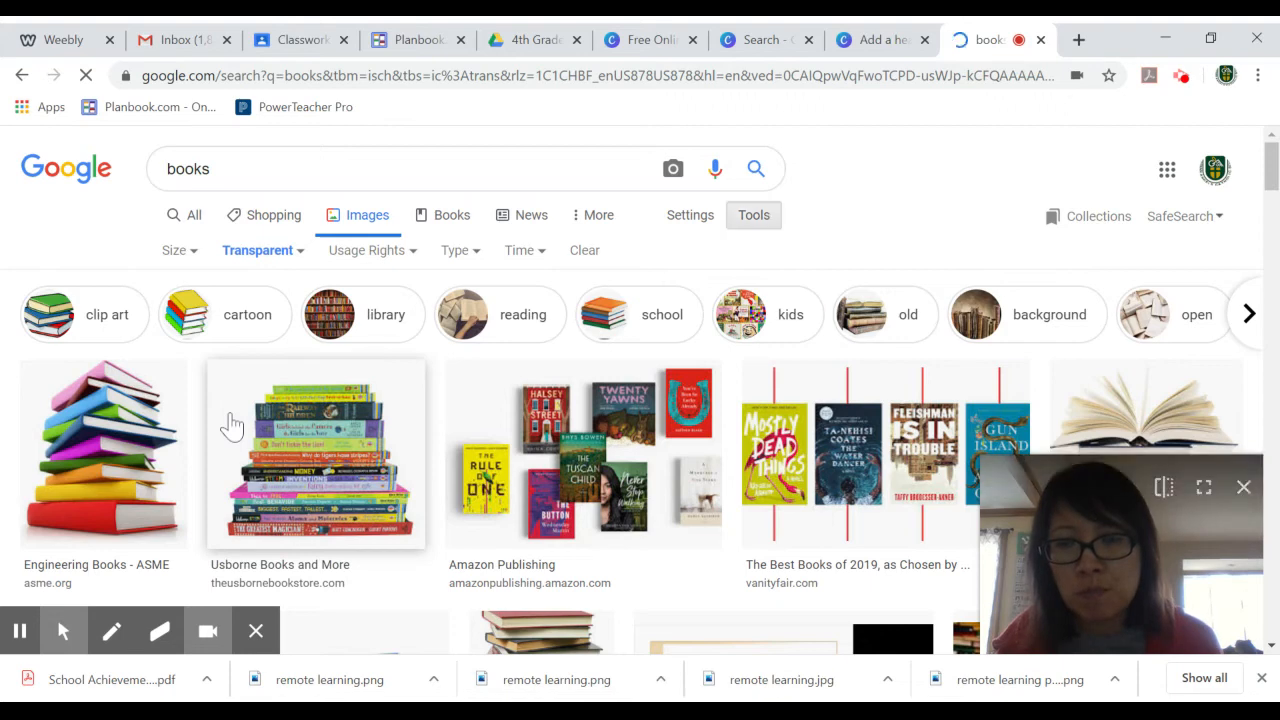
Find the colourful Engineering Books stack from ASME among the results, open its preview and save it as books.png.
{"action": "scroll", "coordinate": [232, 425], "scroll_direction": "down", "scroll_amount": 1}
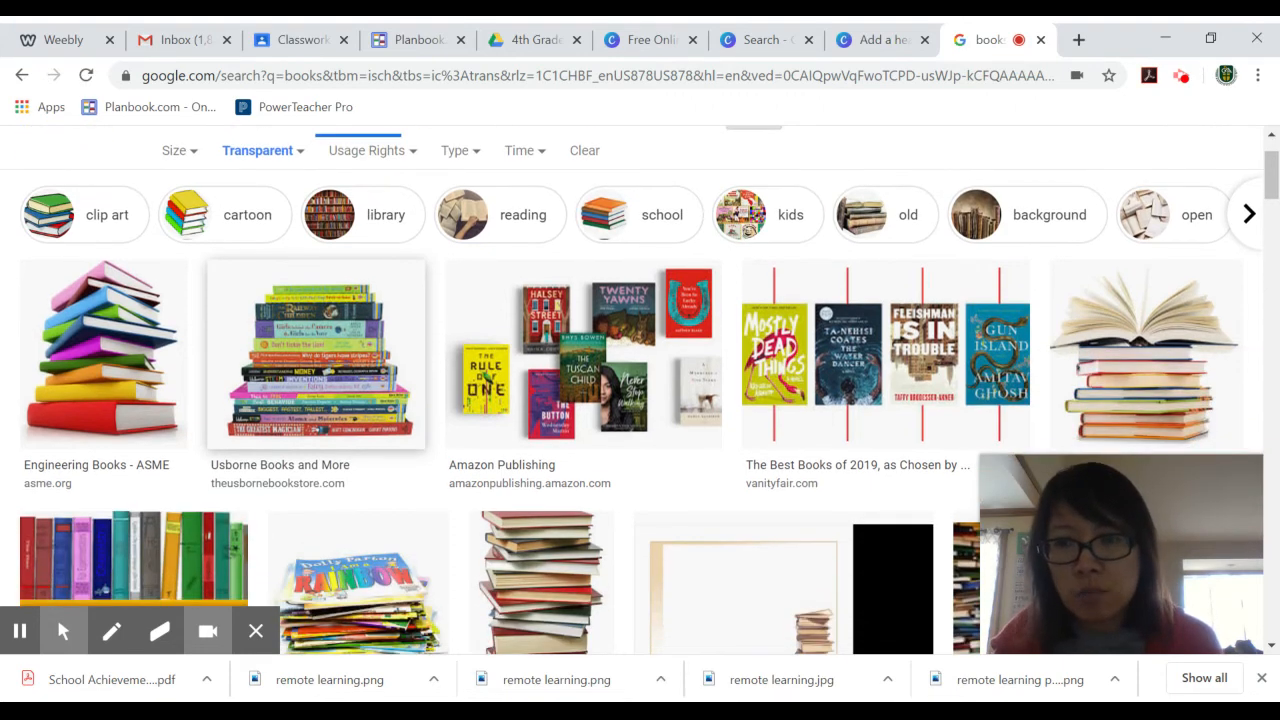
{"action": "scroll", "coordinate": [525, 449], "scroll_direction": "down", "scroll_amount": 2}
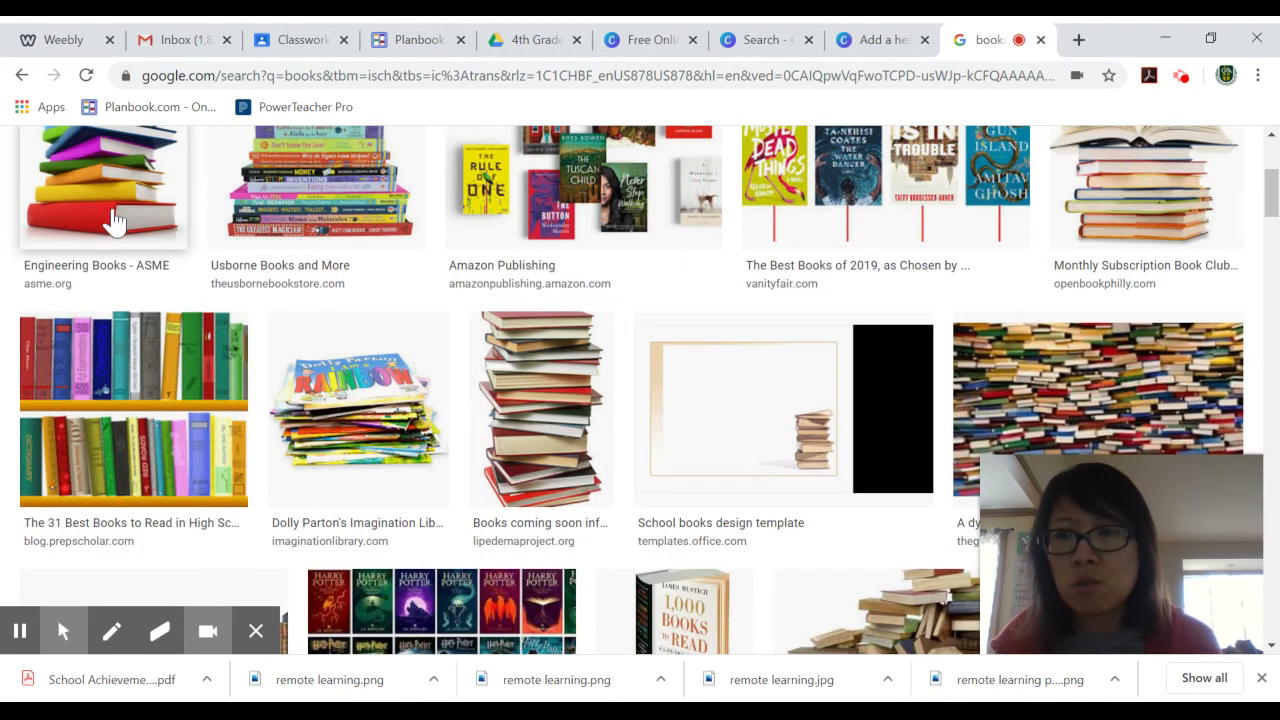
{"action": "scroll", "coordinate": [120, 240], "scroll_direction": "up", "scroll_amount": 1}
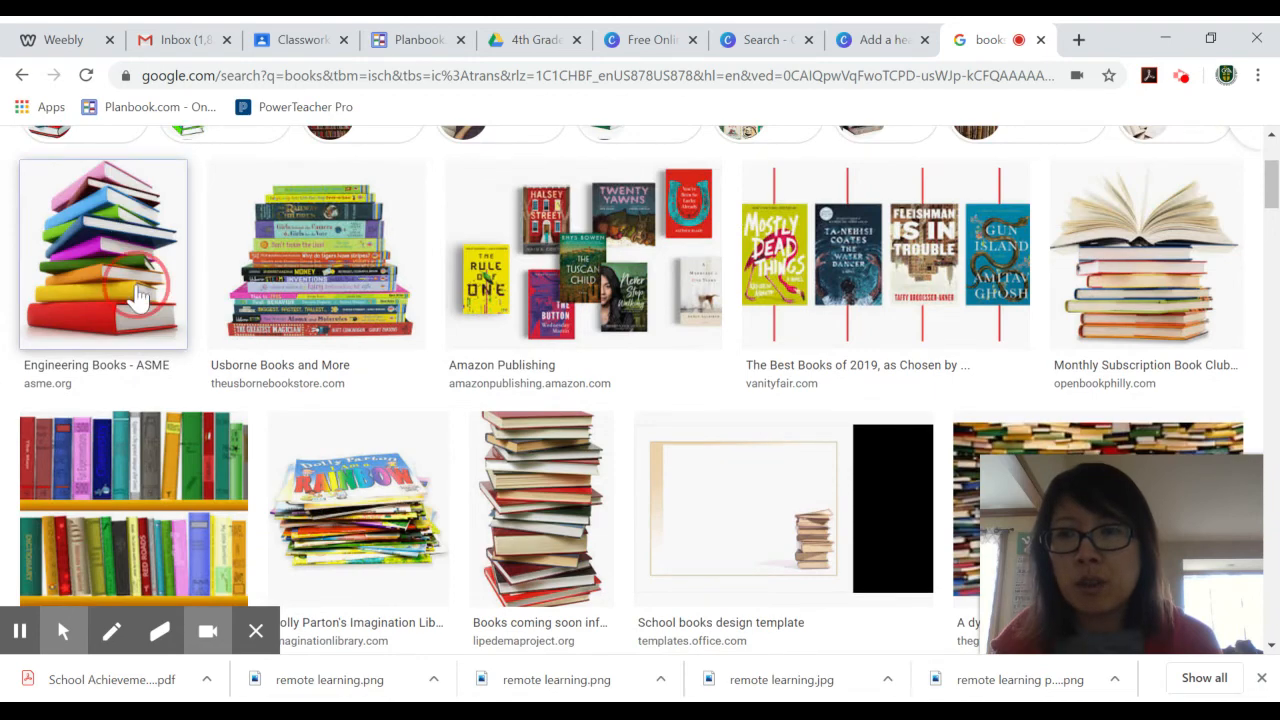
{"action": "left_click", "coordinate": [137, 292]}
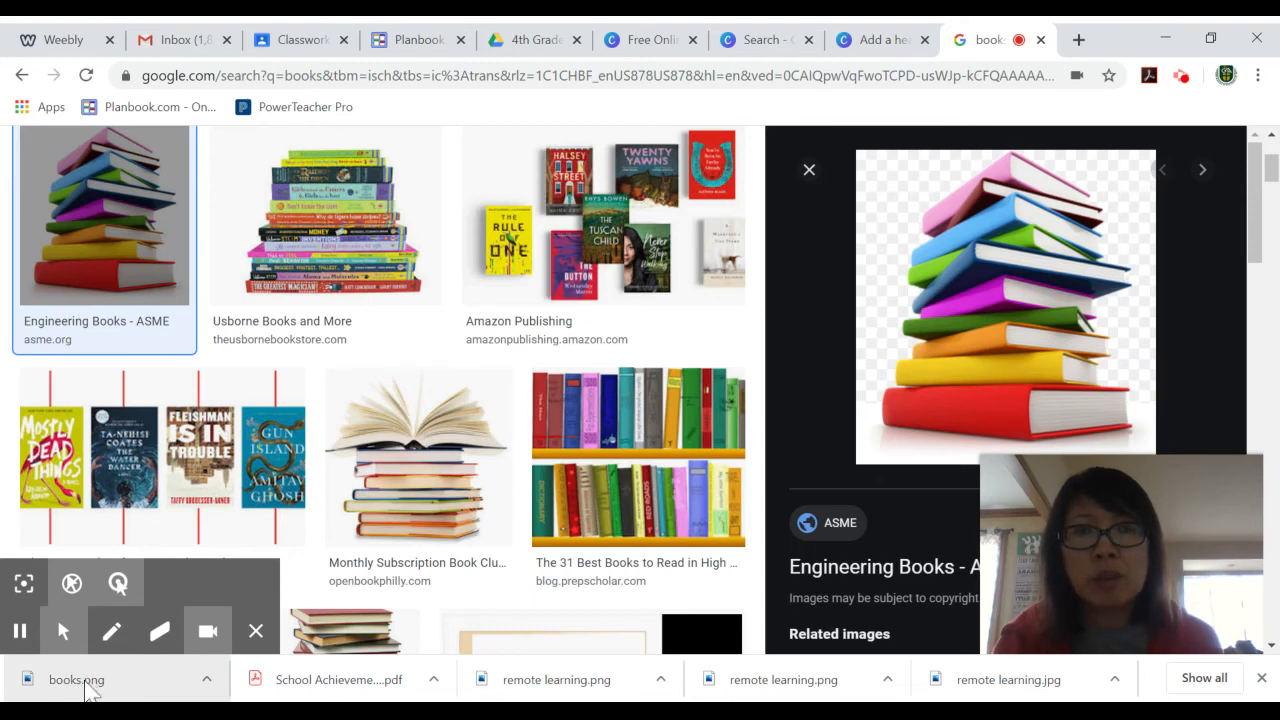
Return to the Canva design and upload the downloaded books.png to the image uploads.
{"action": "left_click", "coordinate": [876, 45]}
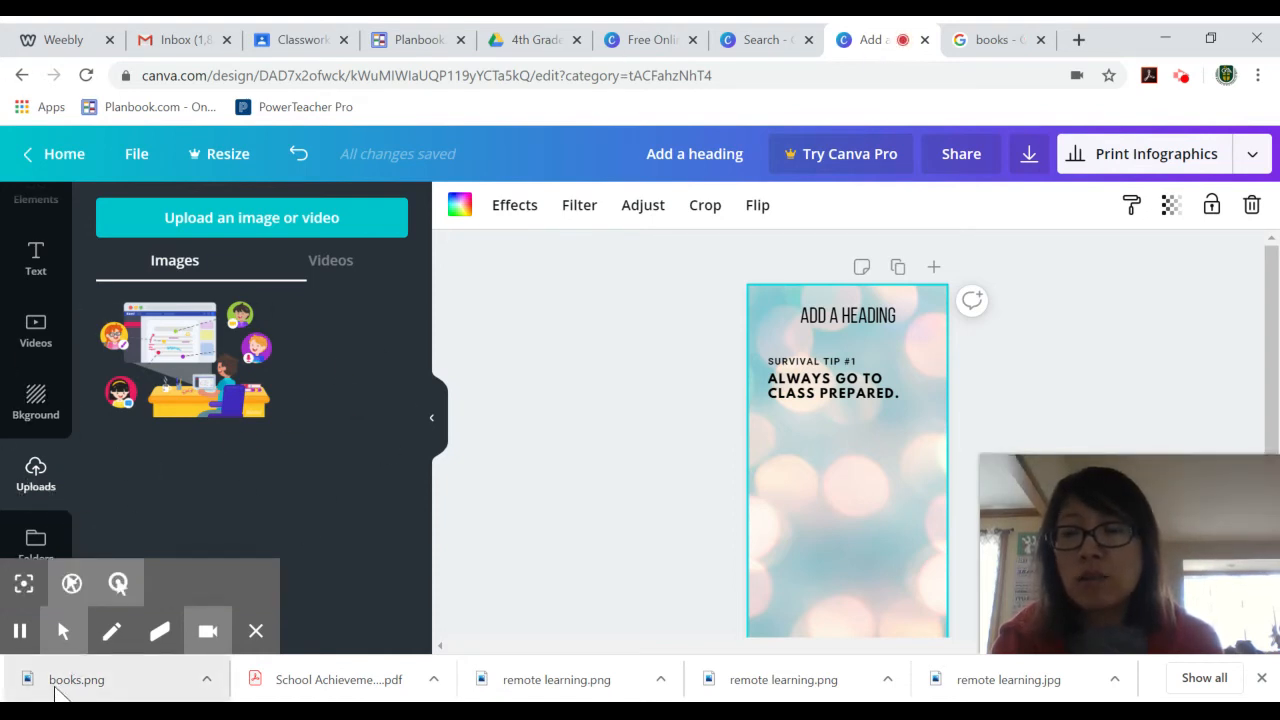
{"action": "left_click_drag", "start_coordinate": [45, 686], "coordinate": [57, 684]}
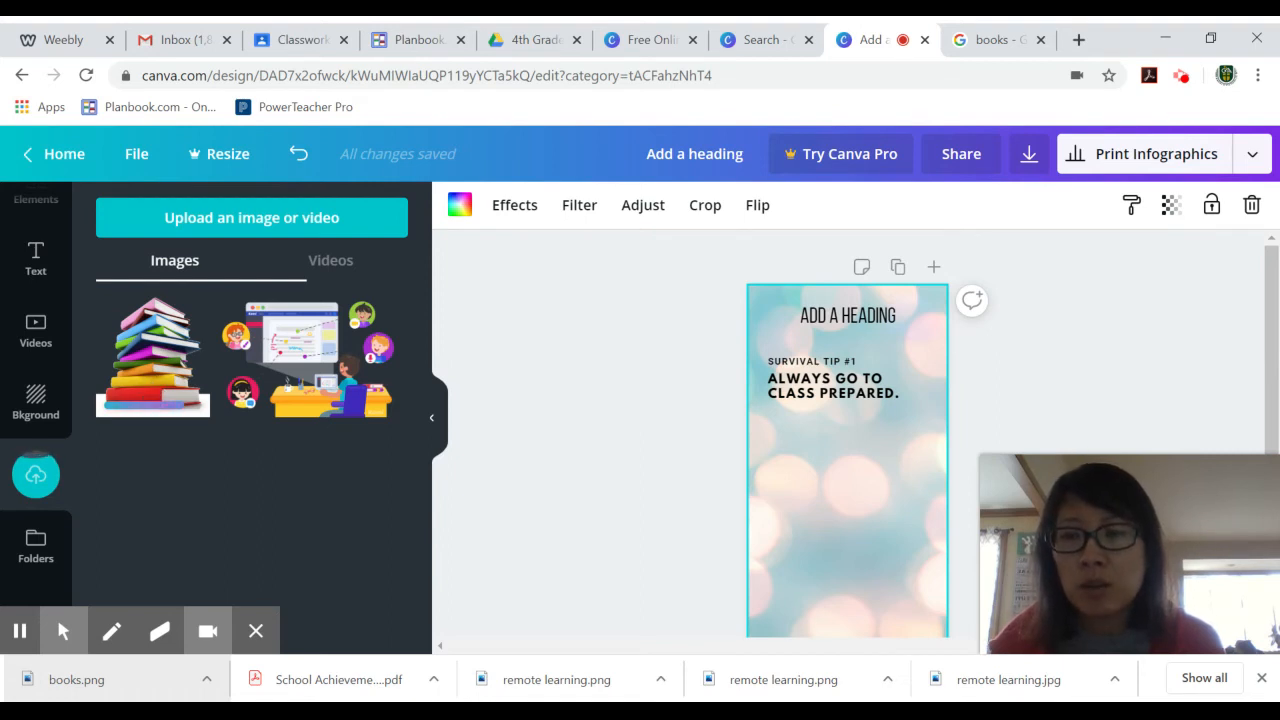
{"action": "left_click", "coordinate": [267, 239]}
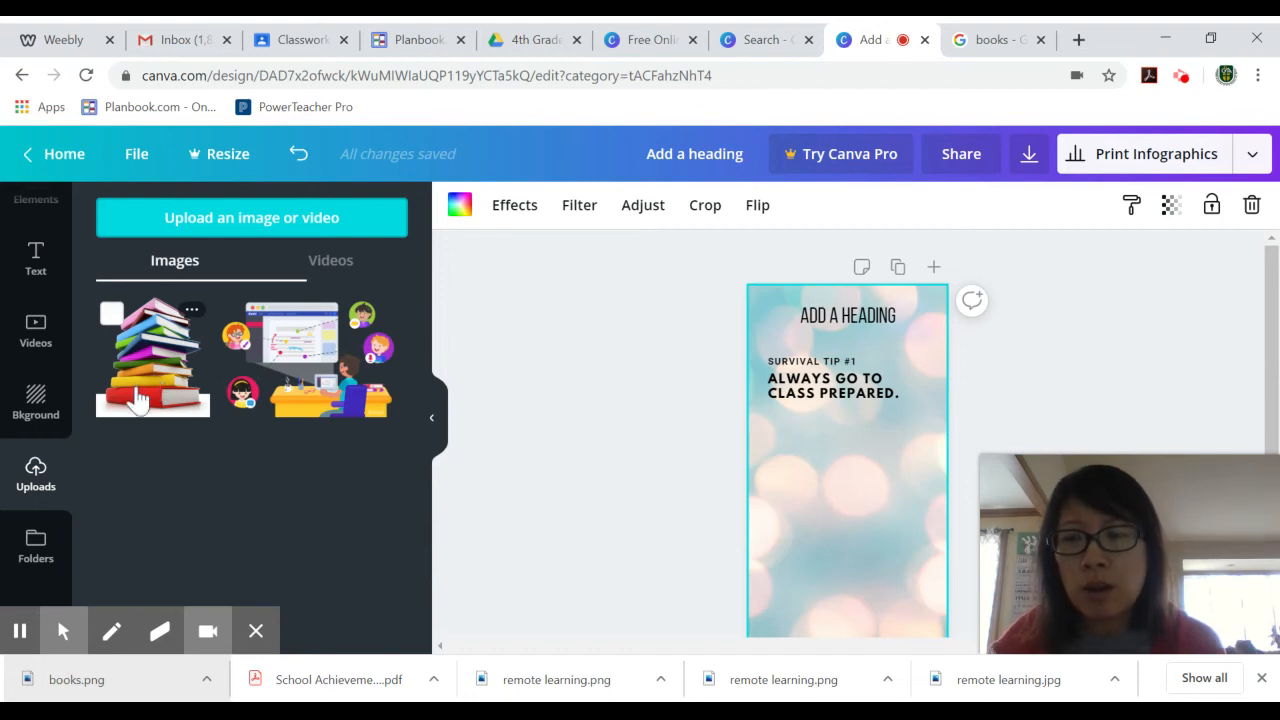
Place the book stack image on the page, shrink it and position it under the heading near the page's right edge.
{"action": "left_click_drag", "start_coordinate": [155, 380], "coordinate": [553, 416]}
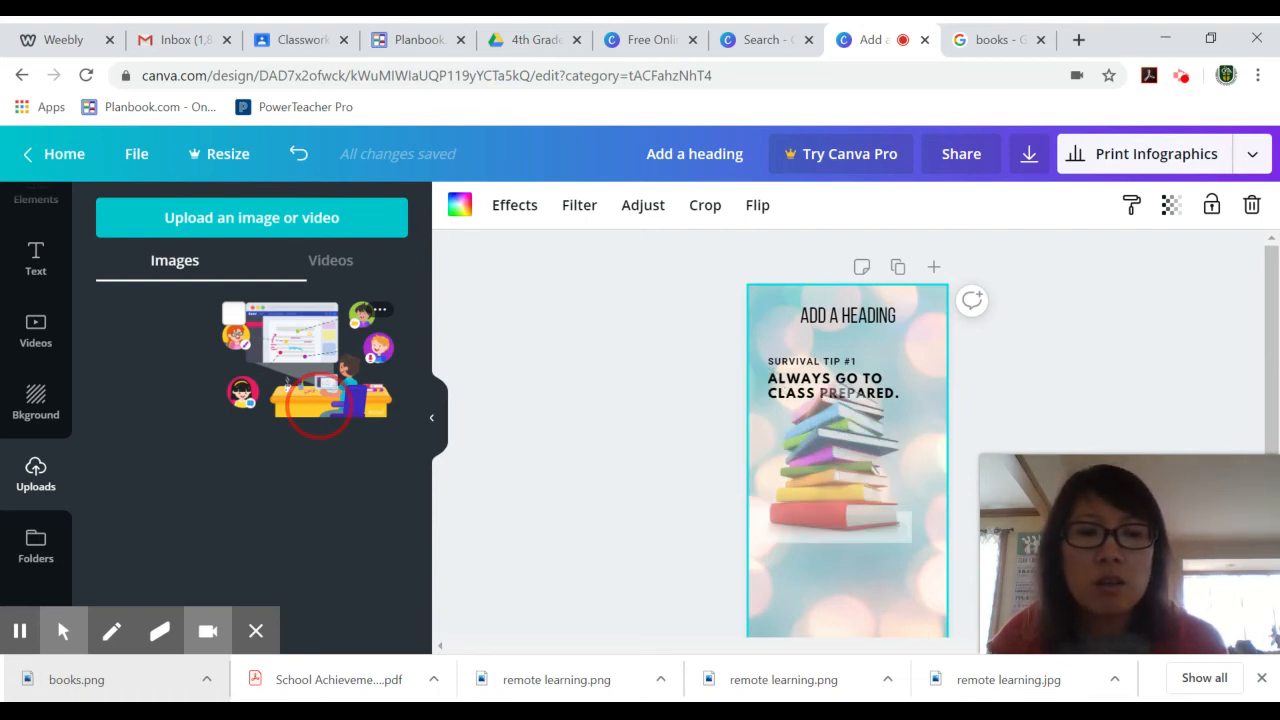
{"action": "left_click_drag", "start_coordinate": [832, 470], "coordinate": [906, 508]}
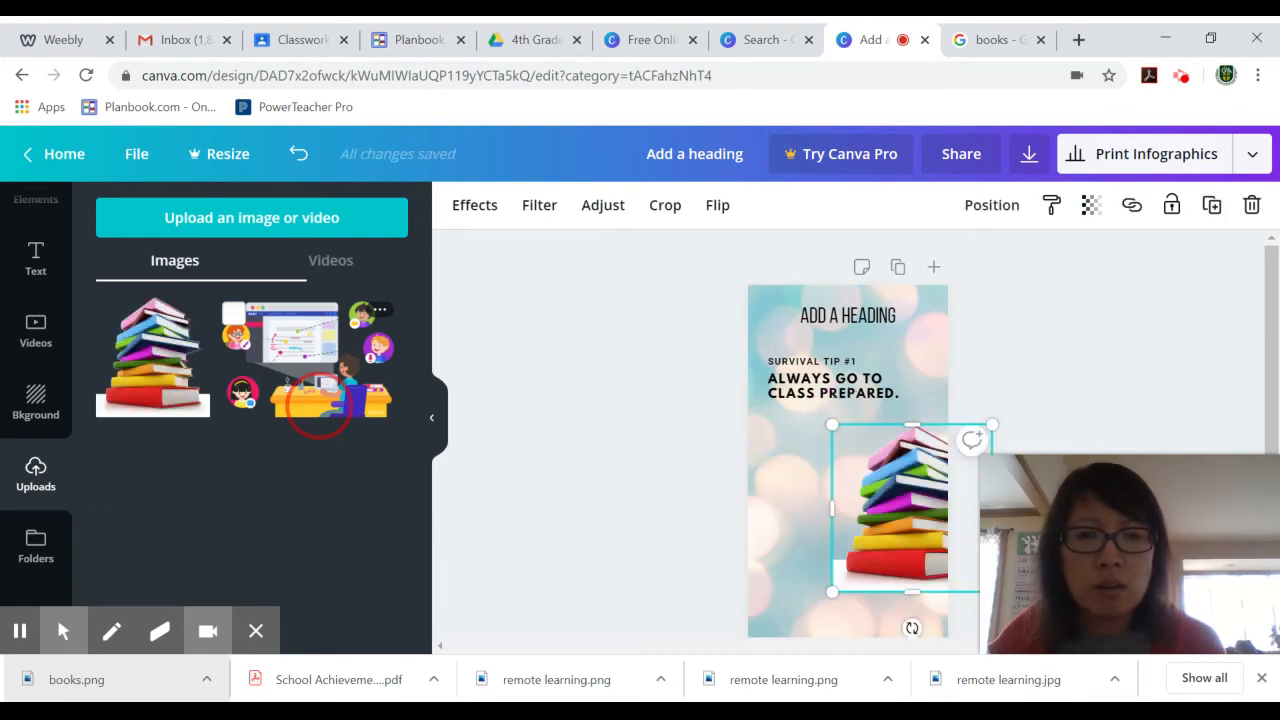
{"action": "left_click_drag", "start_coordinate": [831, 425], "coordinate": [905, 503]}
{"action": "left_click_drag", "start_coordinate": [930, 574], "coordinate": [886, 410]}
Shrink the book stack to icon size near the page's left edge and place the Survival Tip #1 text directly beside it.
{"action": "left_click", "coordinate": [818, 385]}
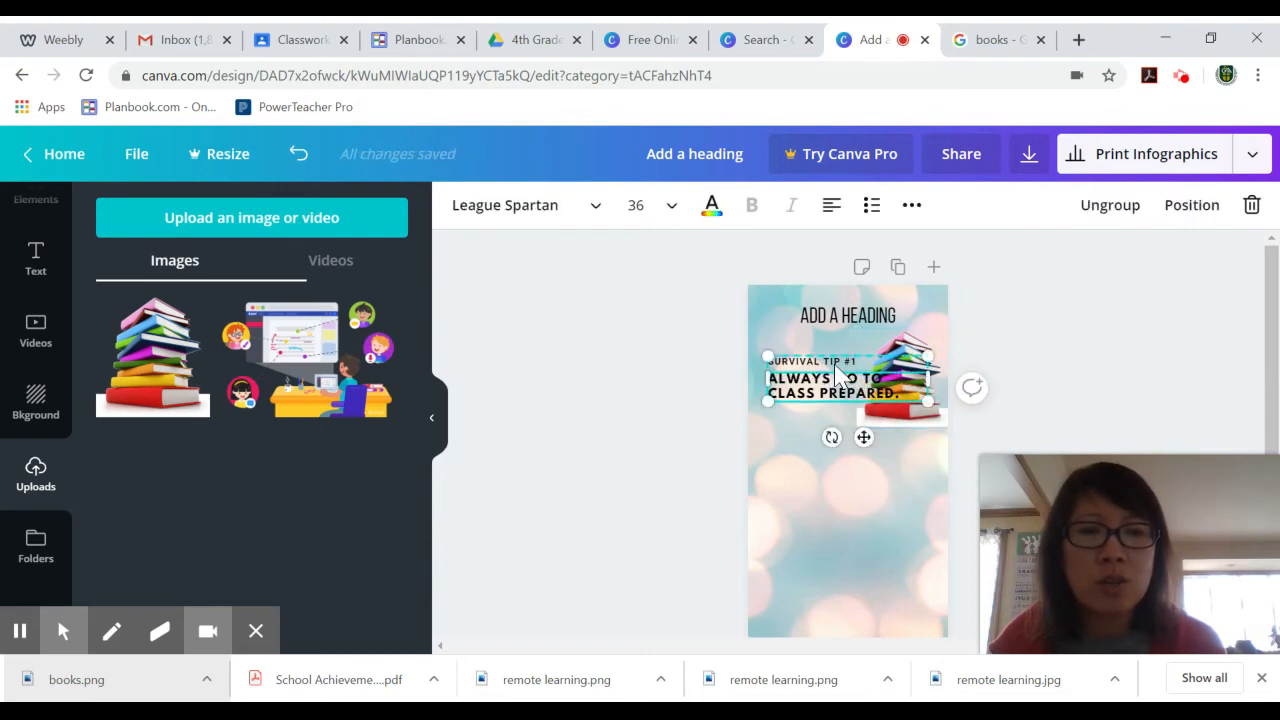
{"action": "left_click_drag", "start_coordinate": [845, 378], "coordinate": [853, 432]}
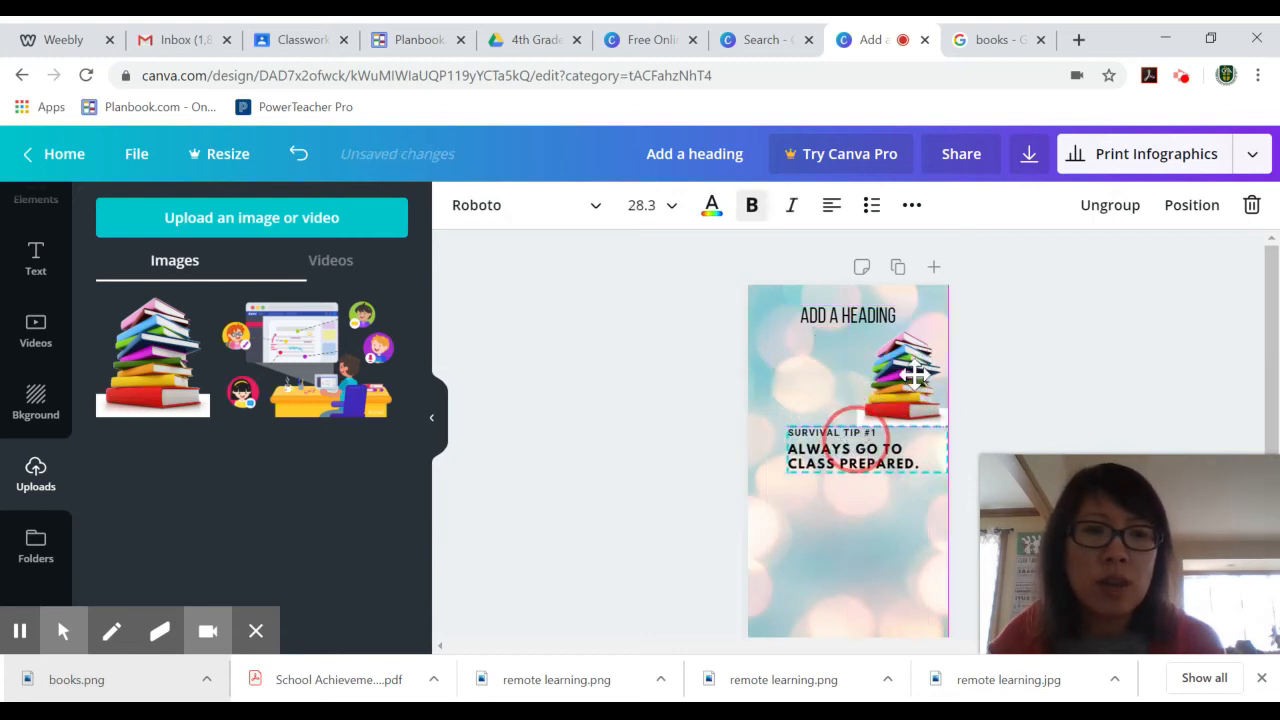
{"action": "left_click", "coordinate": [902, 372]}
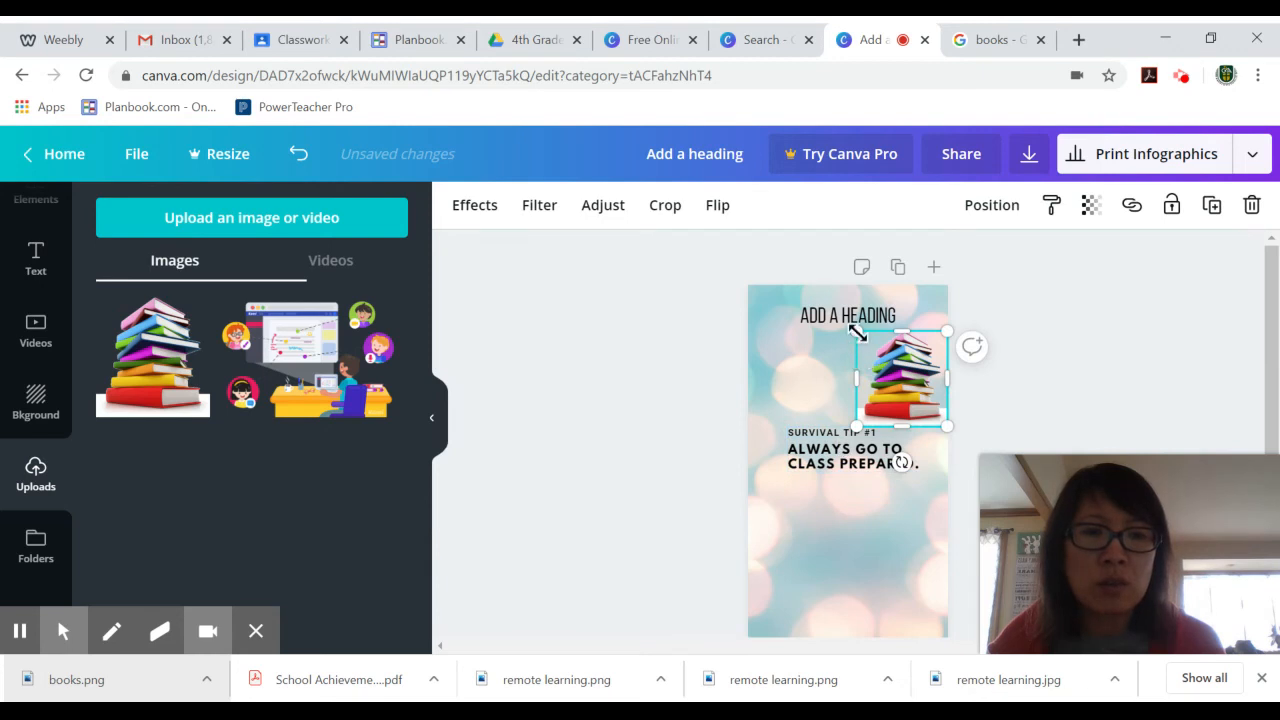
{"action": "left_click_drag", "start_coordinate": [856, 331], "coordinate": [786, 367]}
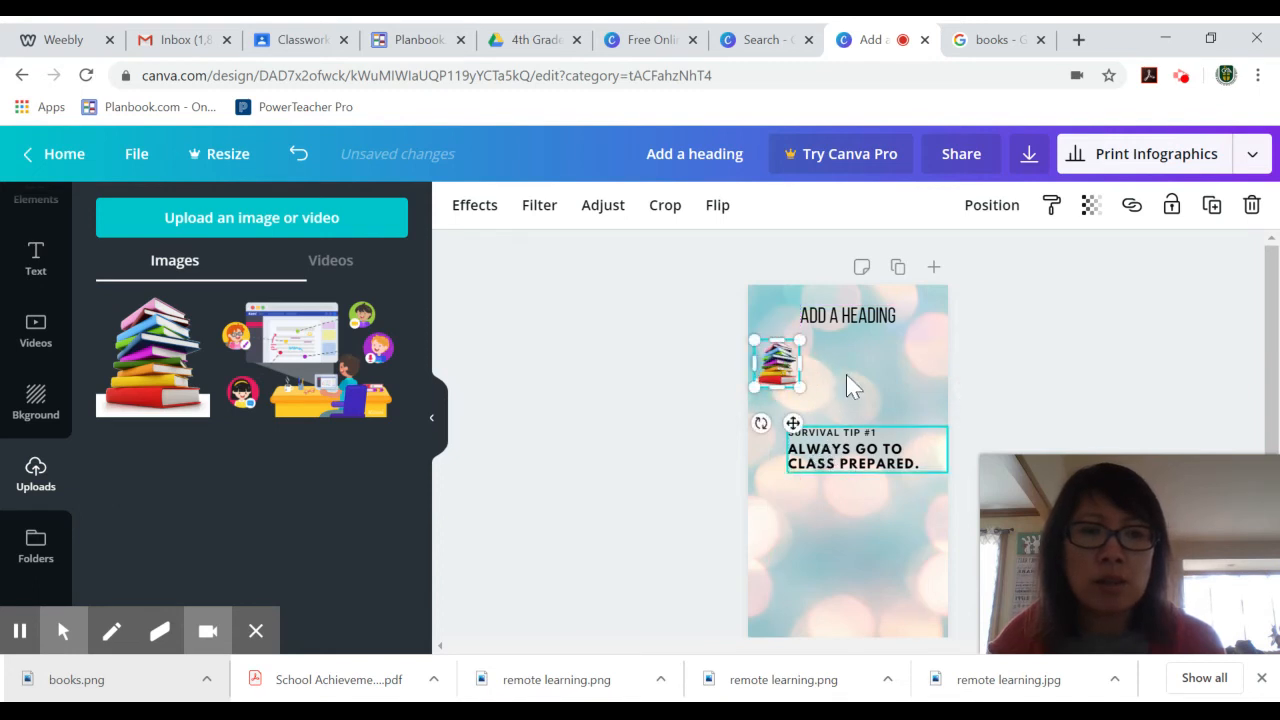
{"action": "left_click_drag", "start_coordinate": [827, 459], "coordinate": [848, 371]}
{"action": "left_click", "coordinate": [1091, 365]}
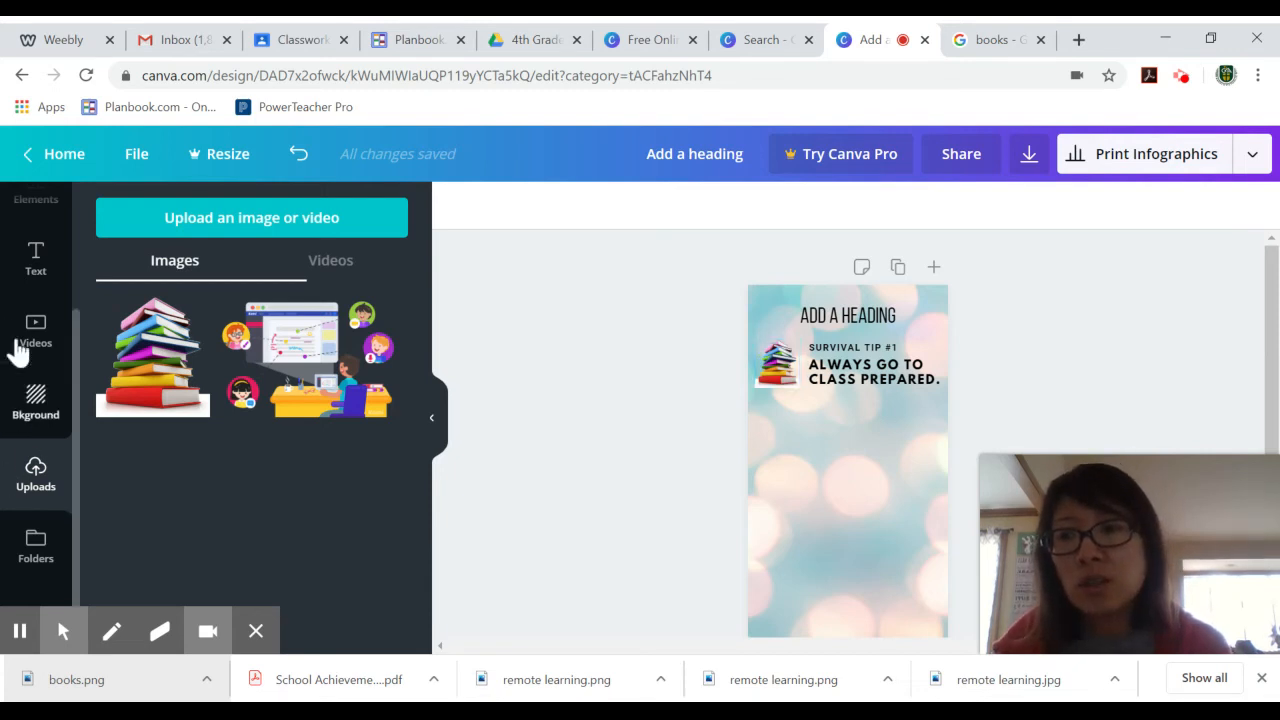
Browse the Elements library, examining its lines, gradients, charts, shapes, grids and illustration collections.
{"action": "scroll", "coordinate": [12, 340], "scroll_direction": "up", "scroll_amount": 3}
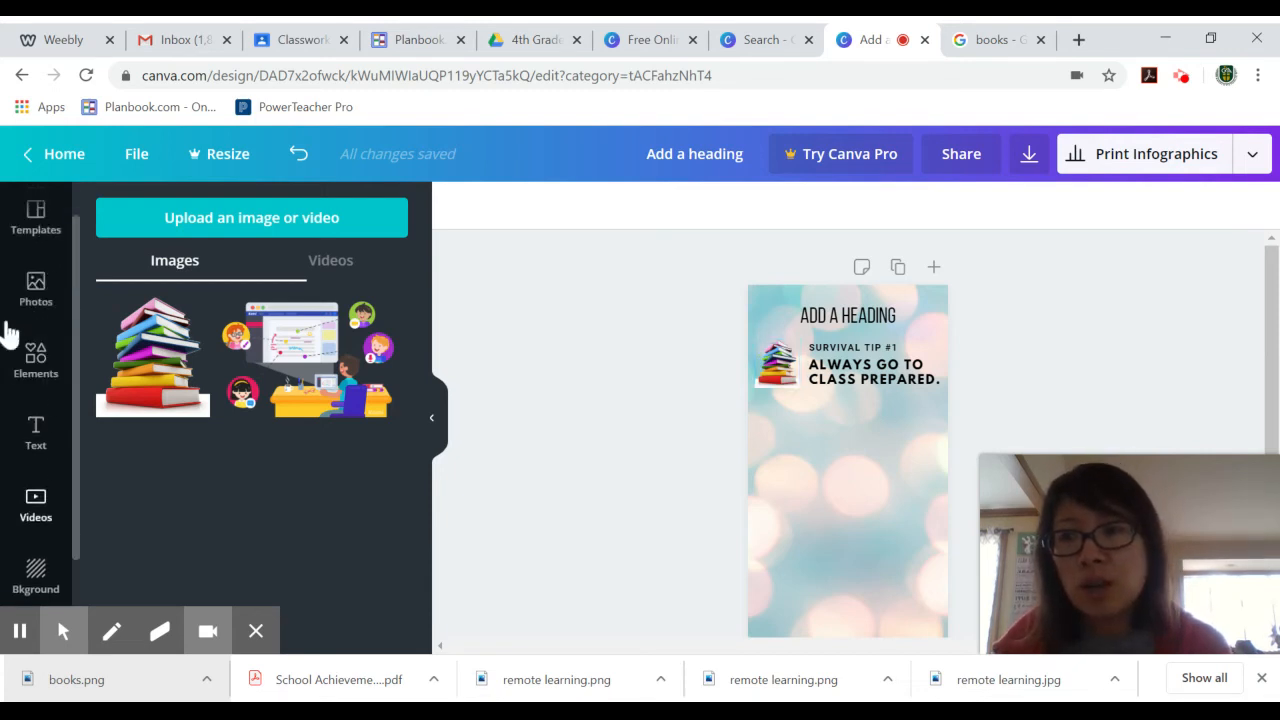
{"action": "left_click", "coordinate": [30, 368]}
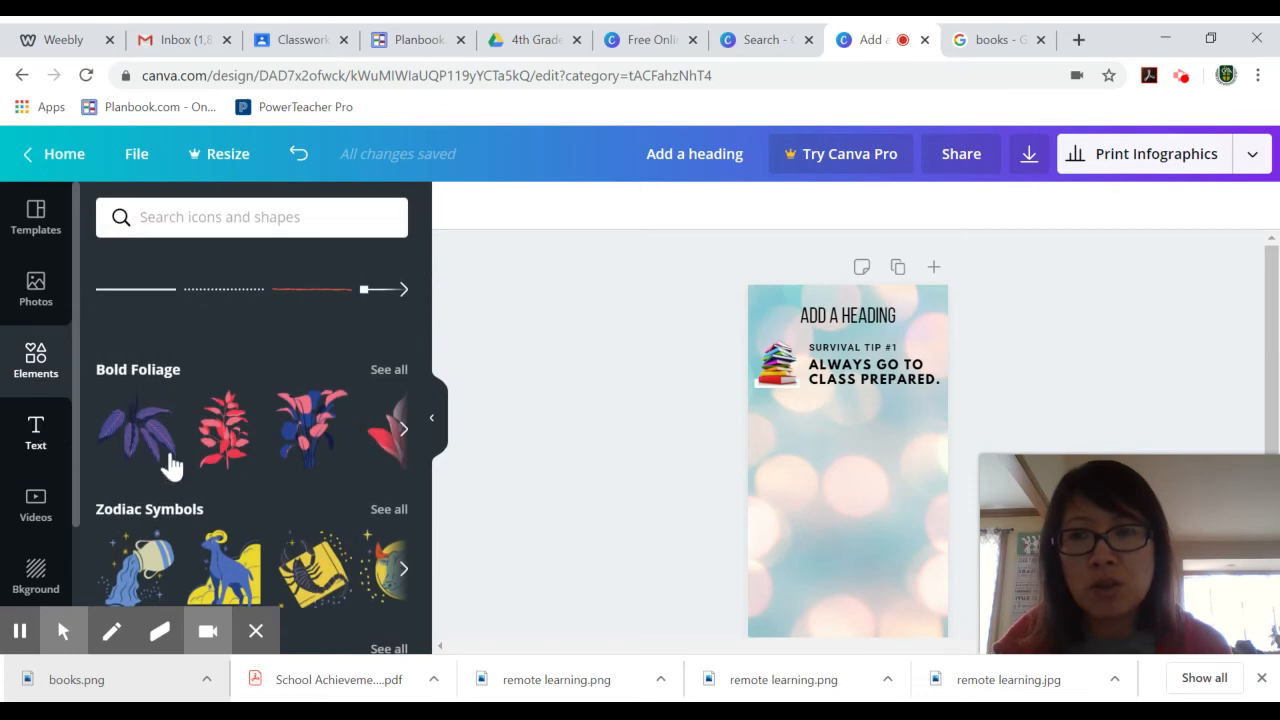
{"action": "scroll", "coordinate": [193, 440], "scroll_direction": "down", "scroll_amount": 2}
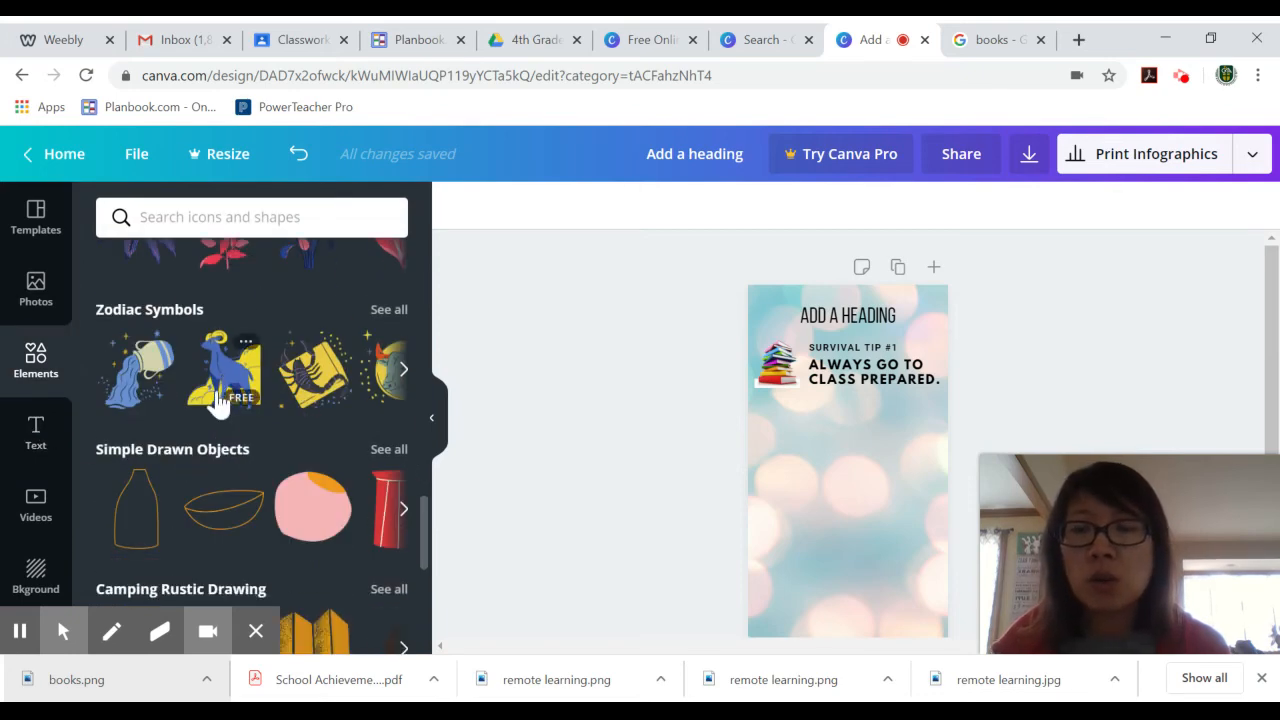
{"action": "scroll", "coordinate": [214, 400], "scroll_direction": "up", "scroll_amount": 5}
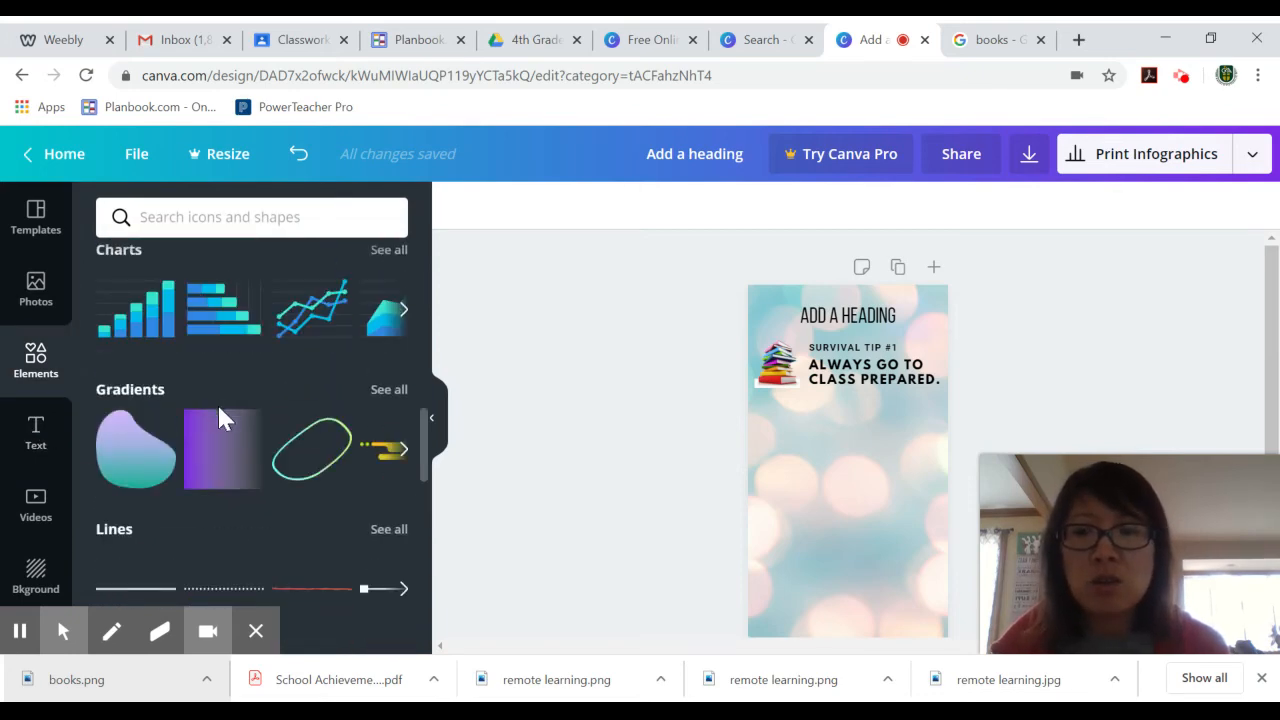
{"action": "scroll", "coordinate": [210, 450], "scroll_direction": "down", "scroll_amount": 2}
{"action": "scroll", "coordinate": [360, 470], "scroll_direction": "up", "scroll_amount": 1}
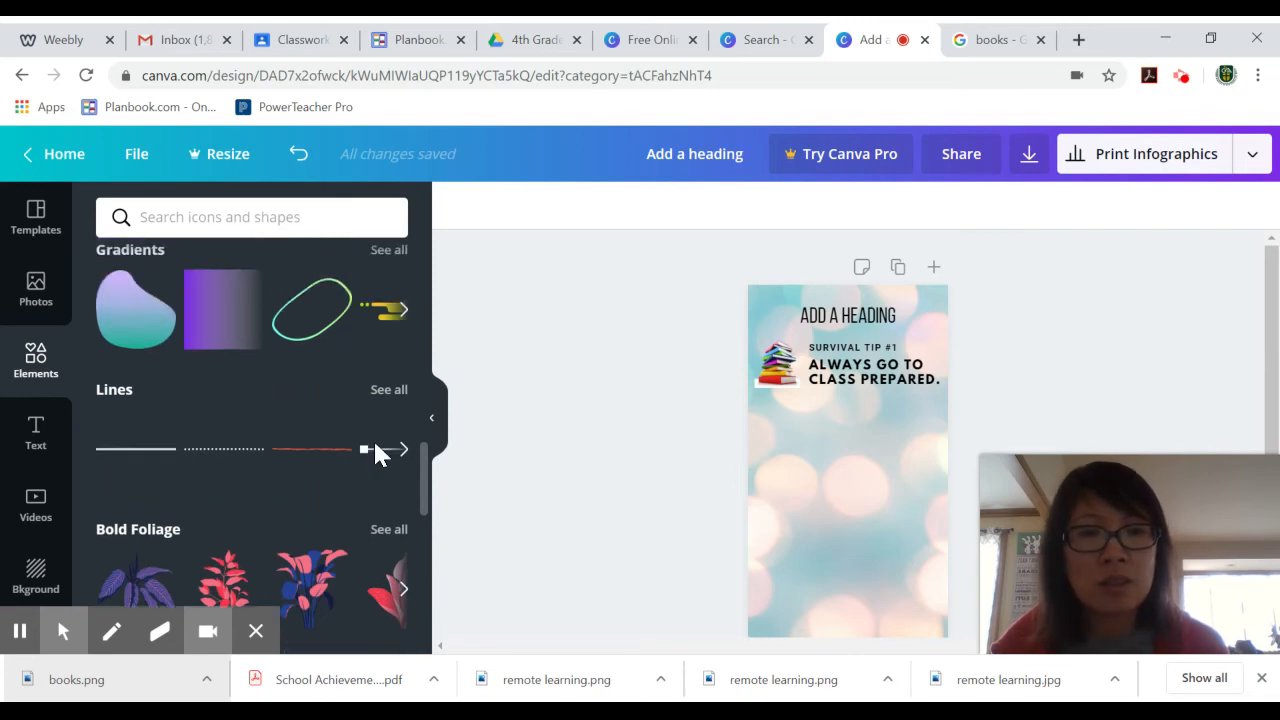
{"action": "scroll", "coordinate": [375, 446], "scroll_direction": "up", "scroll_amount": 8}
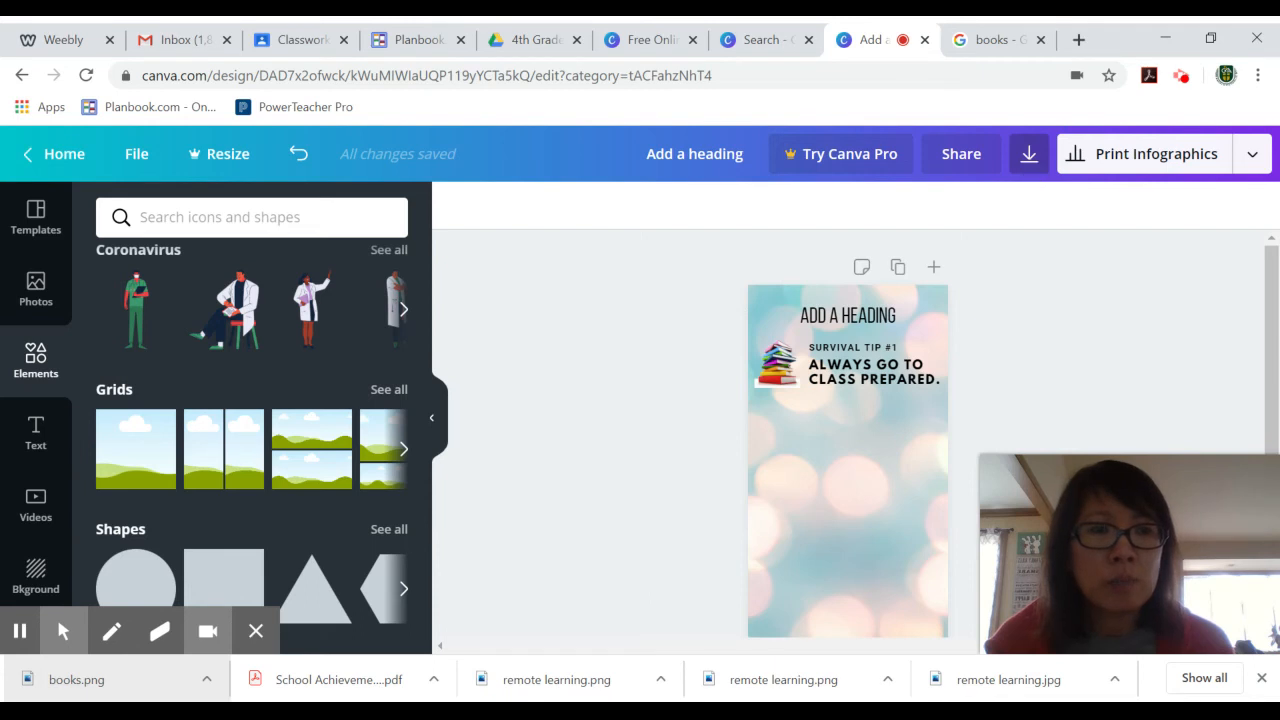
Download the infographic as a PDF Print file and dismiss the referral offer.
{"action": "left_click", "coordinate": [1029, 153]}
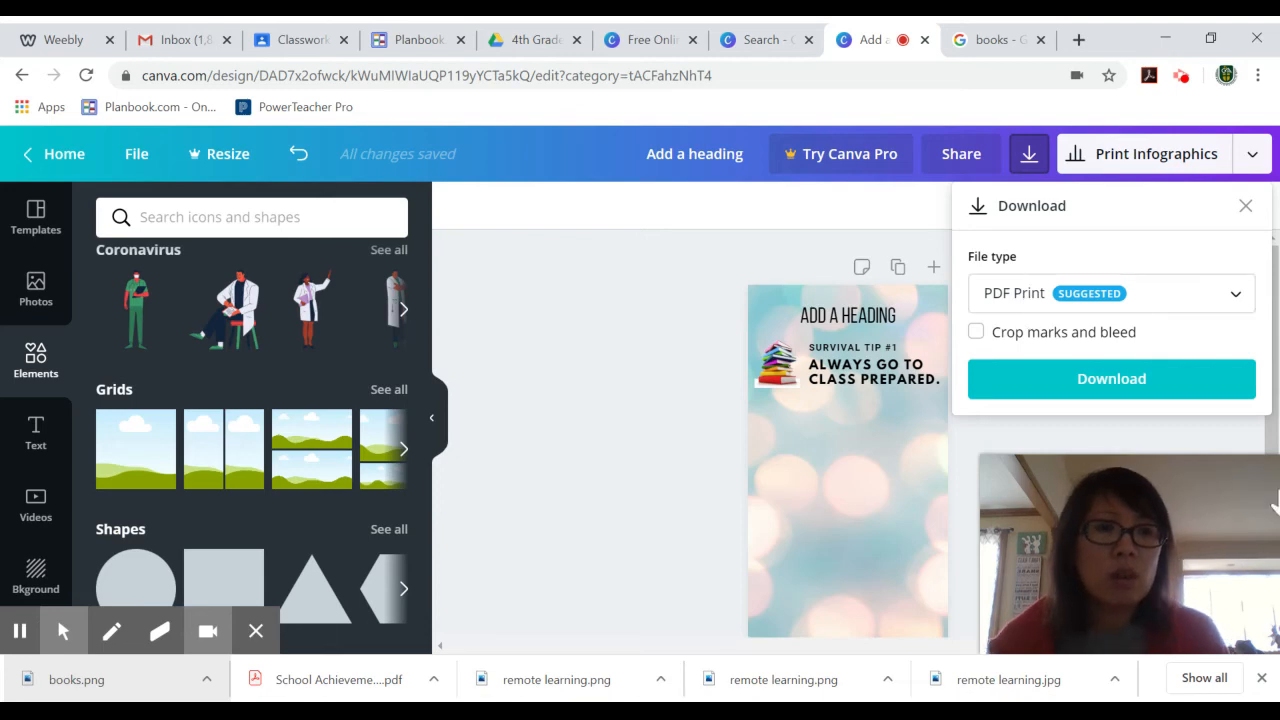
{"action": "left_click", "coordinate": [1143, 380]}
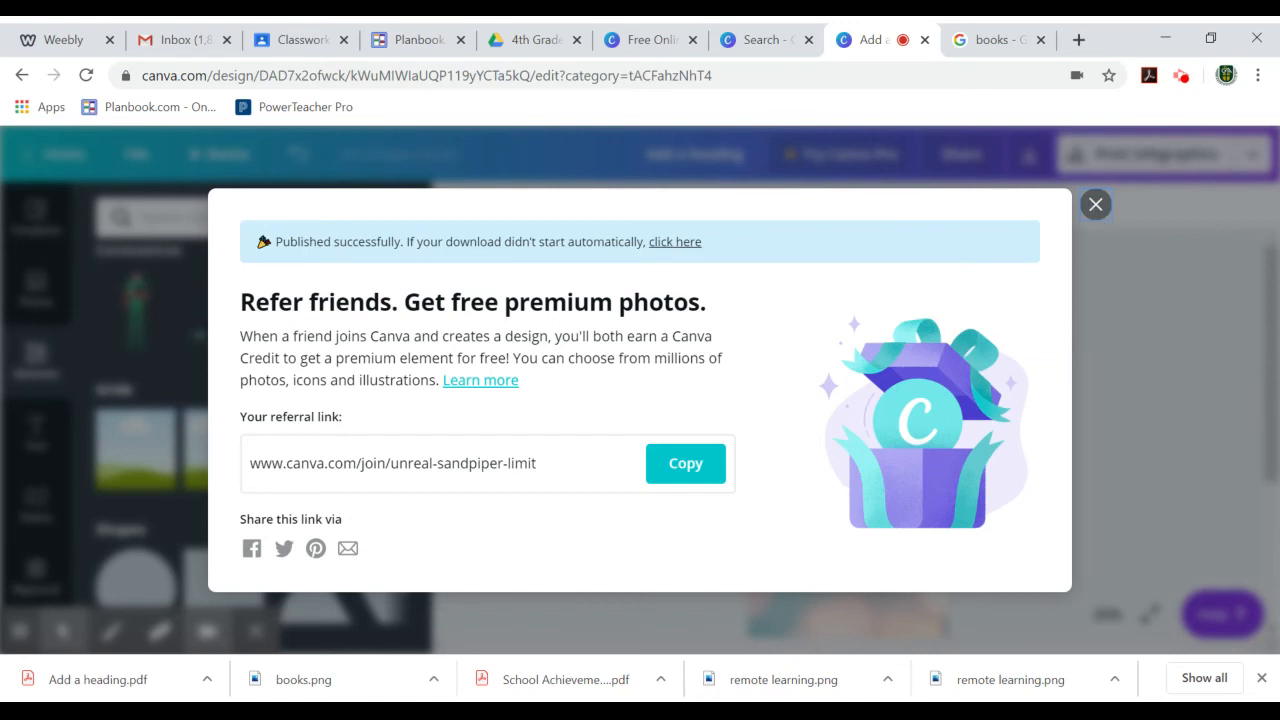
{"action": "left_click", "coordinate": [1095, 204]}
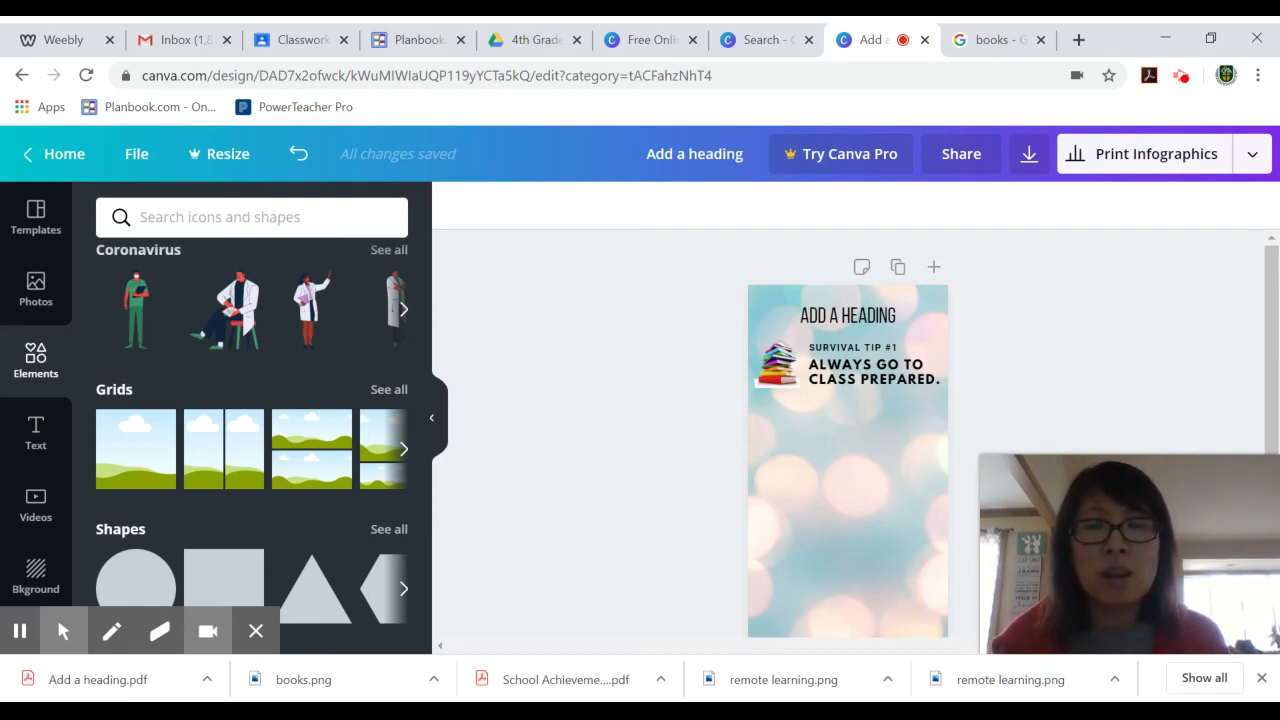
Switch to Google Classroom and change to the demo student account.
{"action": "left_click", "coordinate": [303, 40]}
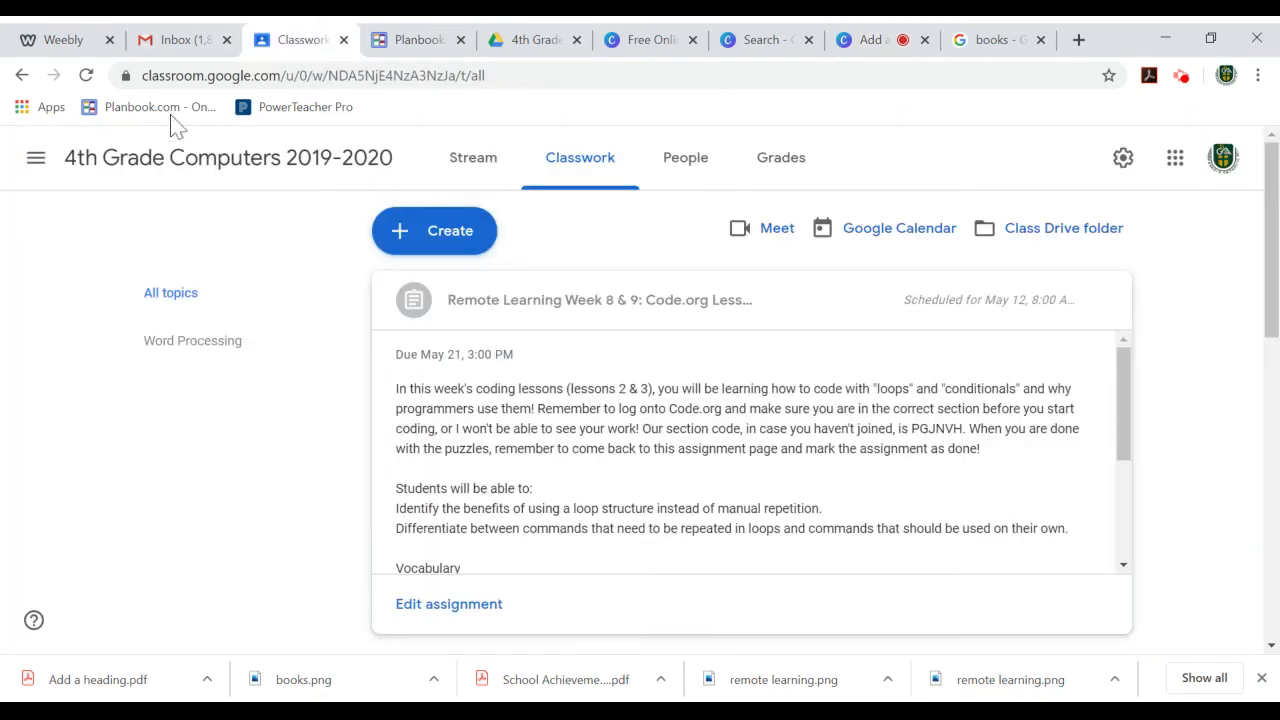
{"action": "left_click", "coordinate": [37, 162]}
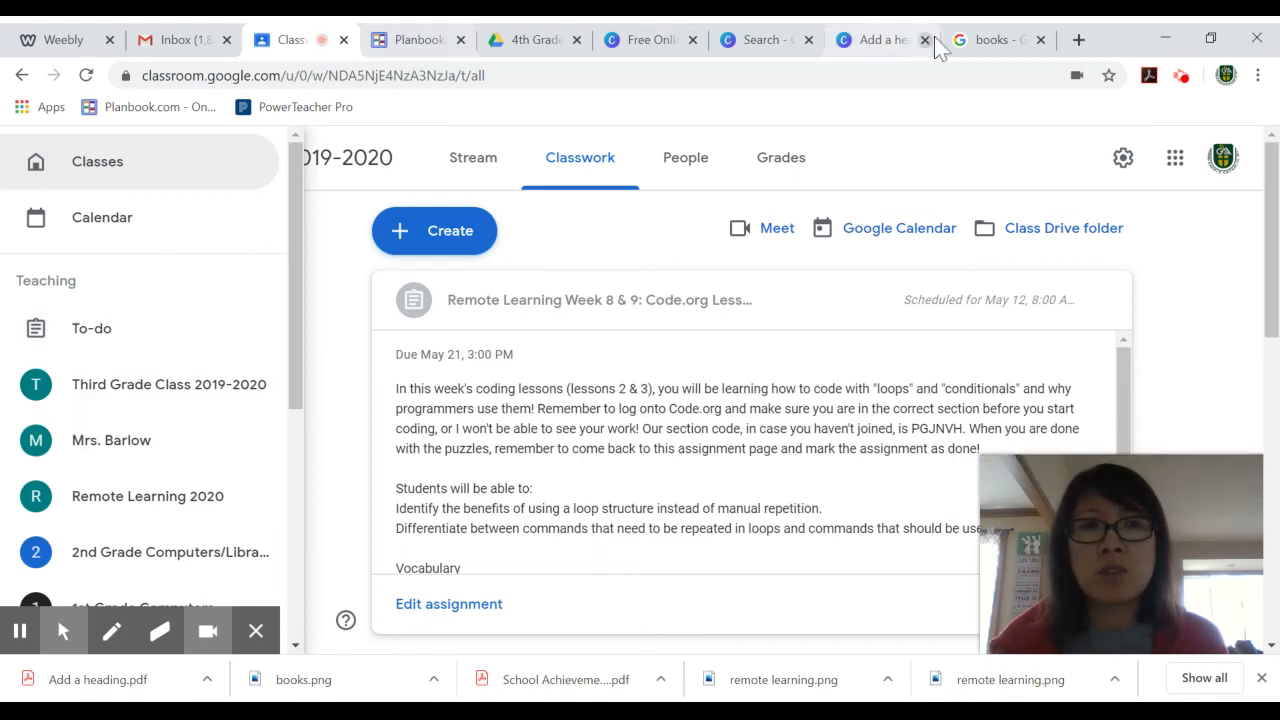
{"action": "left_click", "coordinate": [1226, 162]}
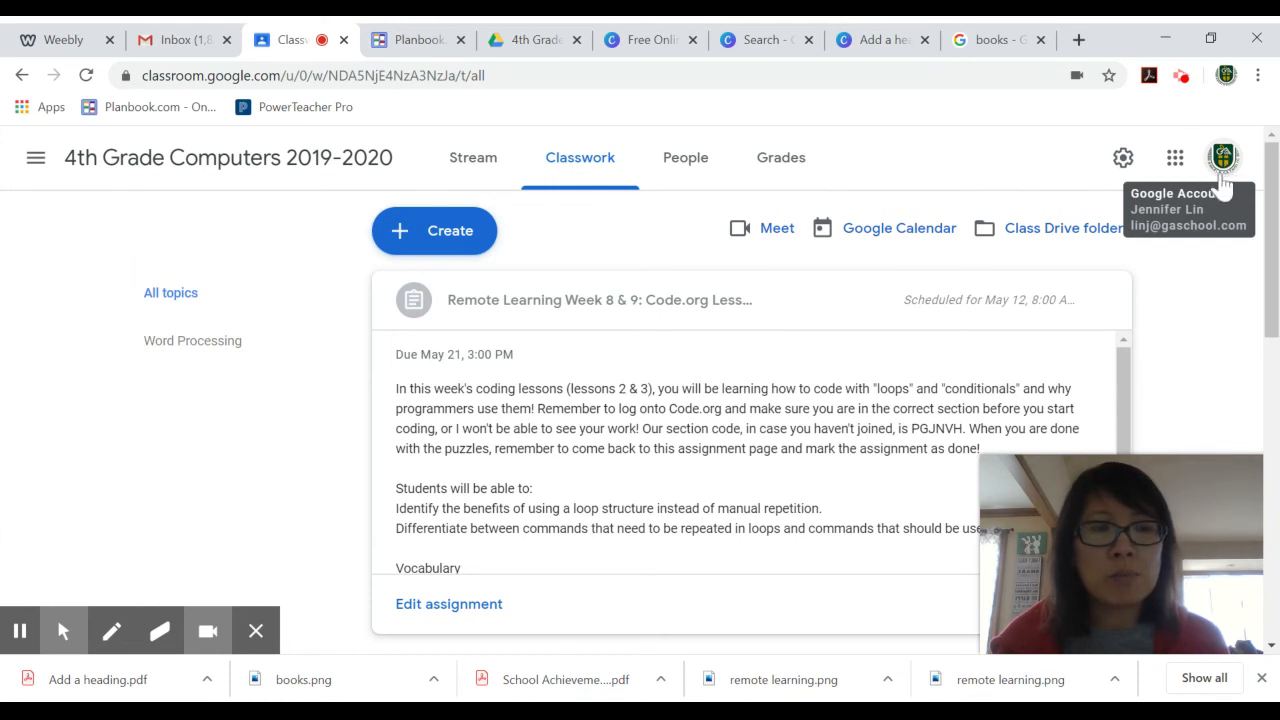
{"action": "left_click", "coordinate": [1222, 160]}
{"action": "scroll", "coordinate": [1109, 377], "scroll_direction": "down", "scroll_amount": 5}
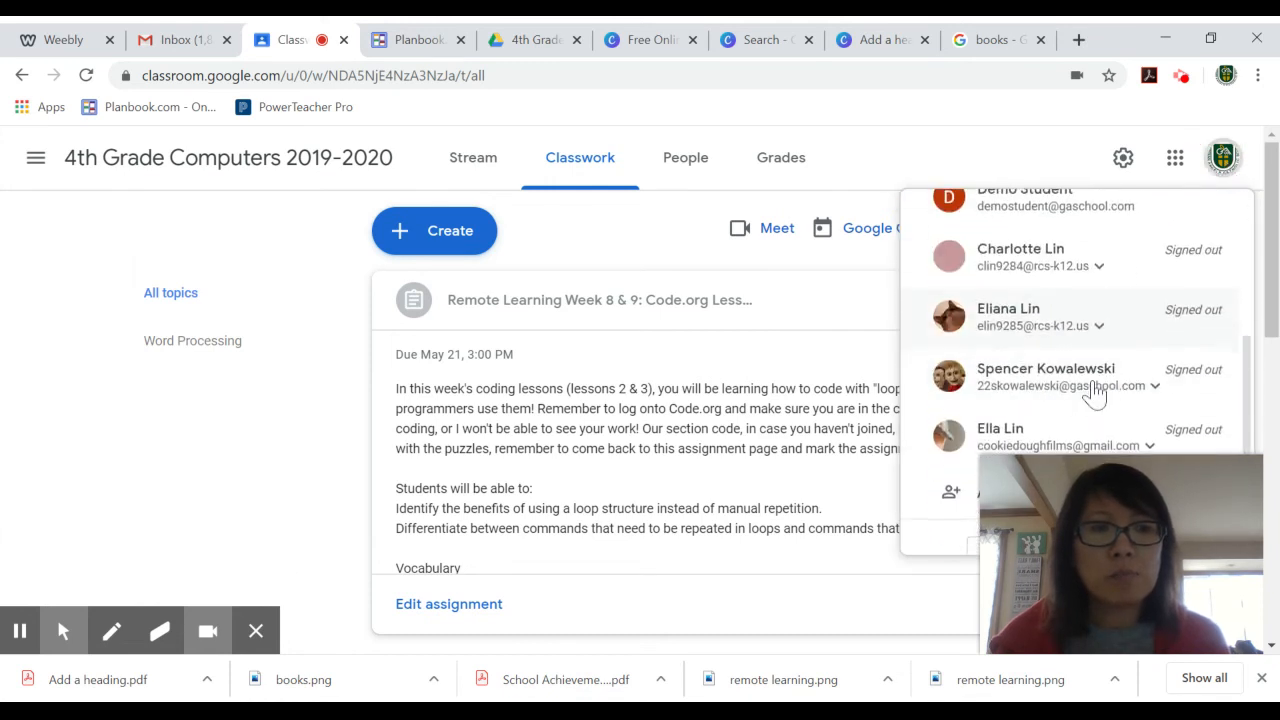
{"action": "scroll", "coordinate": [1088, 375], "scroll_direction": "up", "scroll_amount": 3}
{"action": "left_click", "coordinate": [1057, 294]}
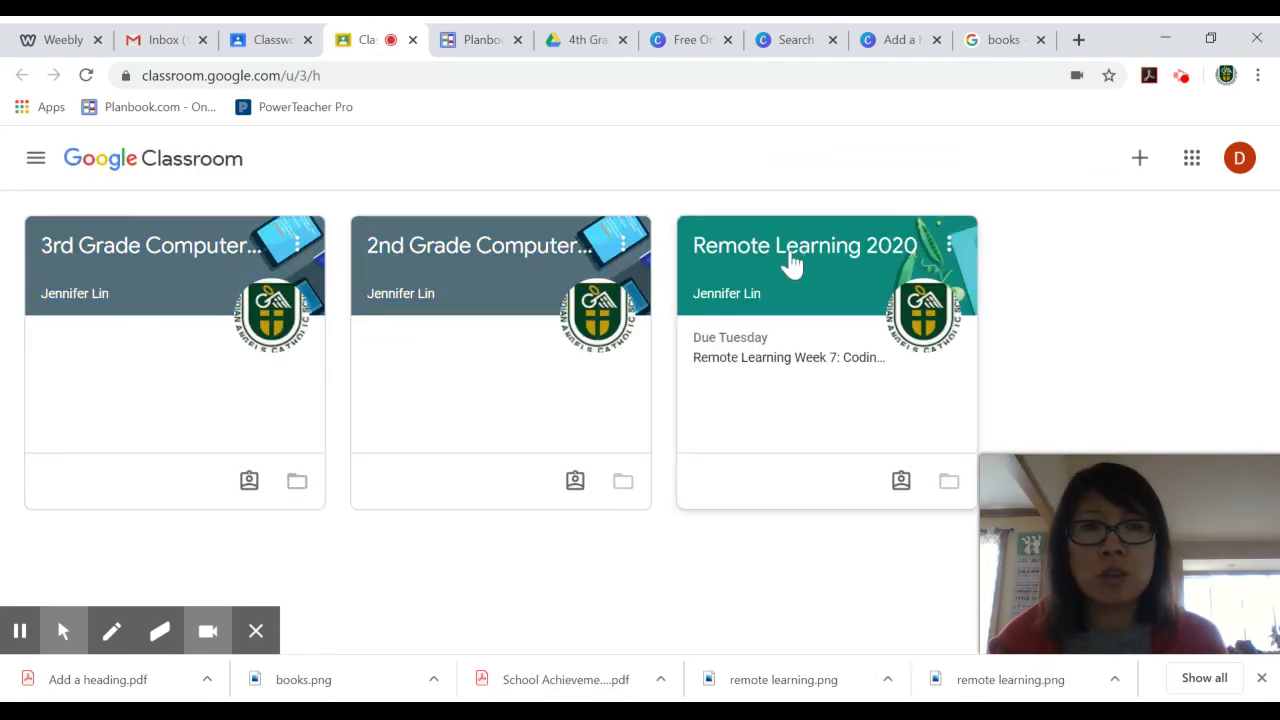
Open the assignment "Remote Learning Week 7: Coding Continues with Code.org!" in the Remote Learning 2020 class.
{"action": "left_click", "coordinate": [791, 263]}
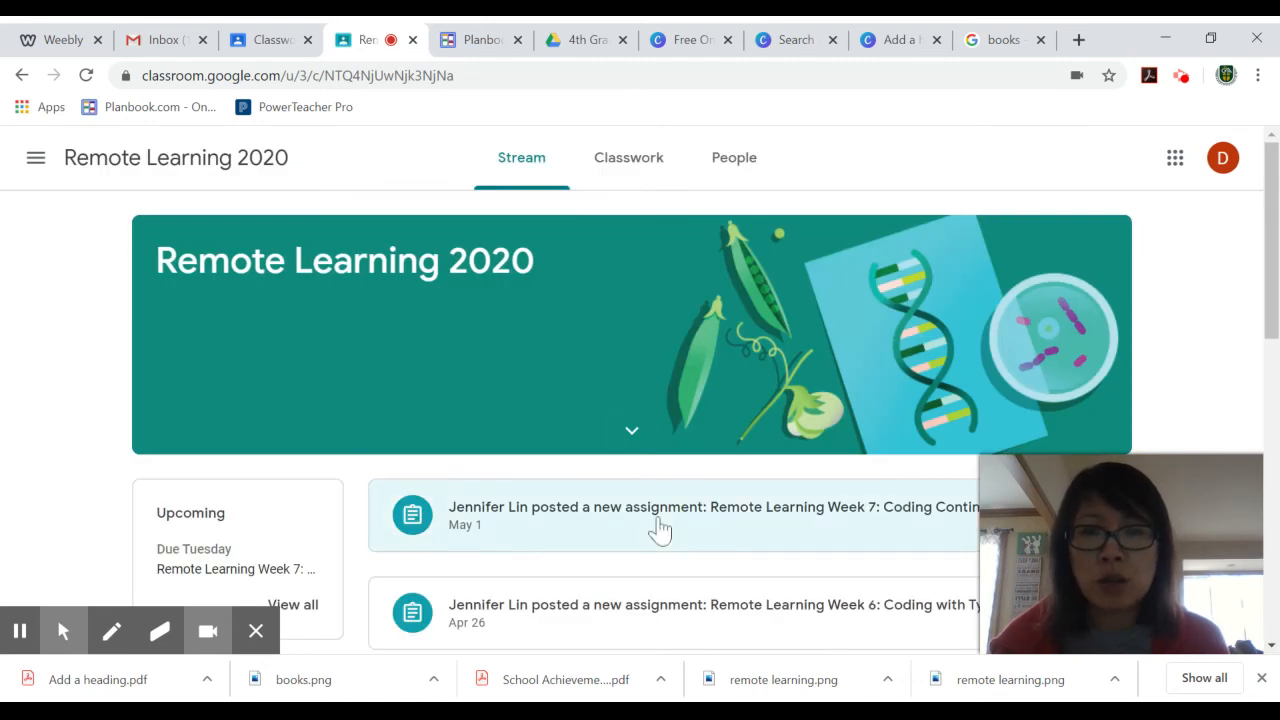
{"action": "left_click", "coordinate": [660, 528]}
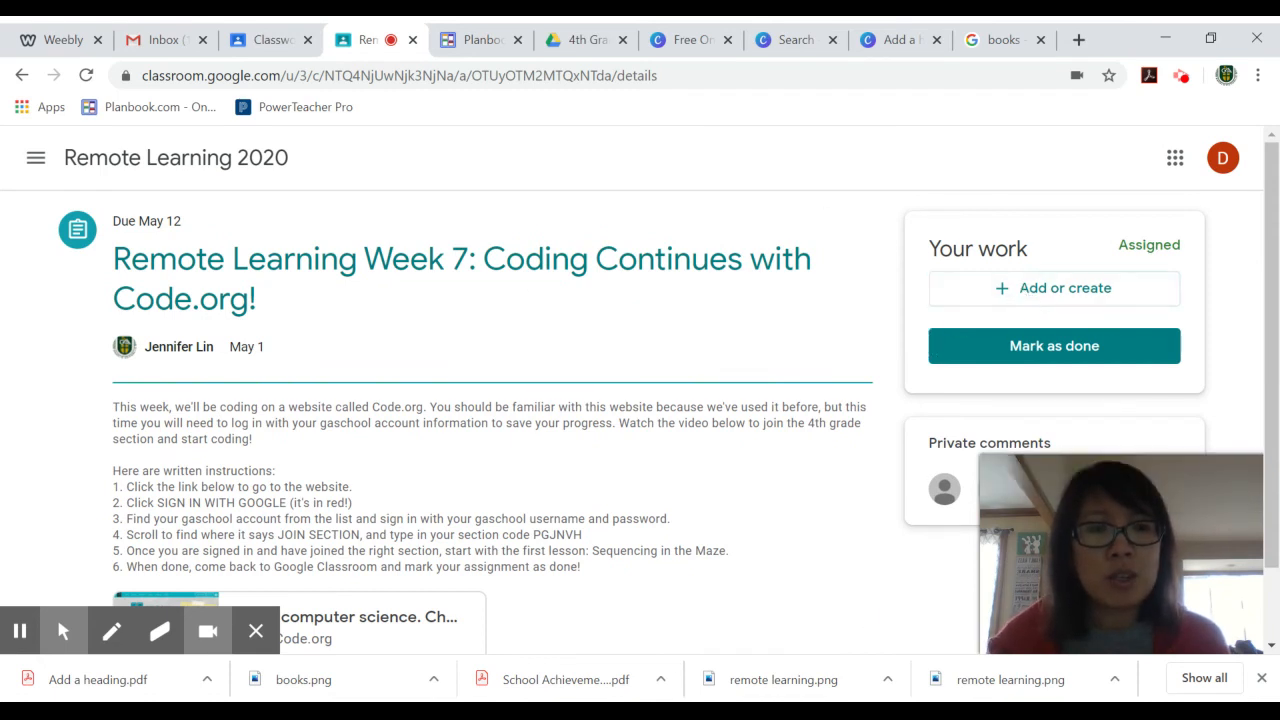
Upload the downloaded "Add a heading.pdf" and attach it to the assignment's student work.
{"action": "left_click", "coordinate": [1078, 310]}
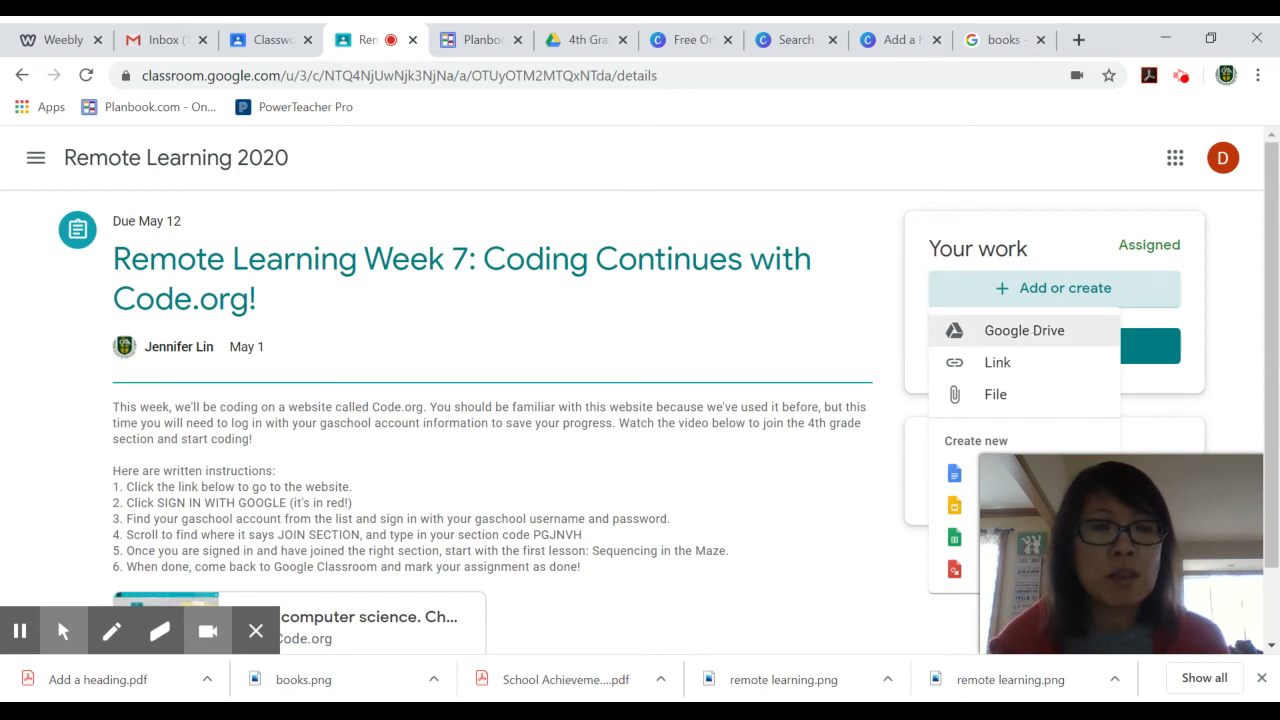
{"action": "left_click", "coordinate": [1024, 401]}
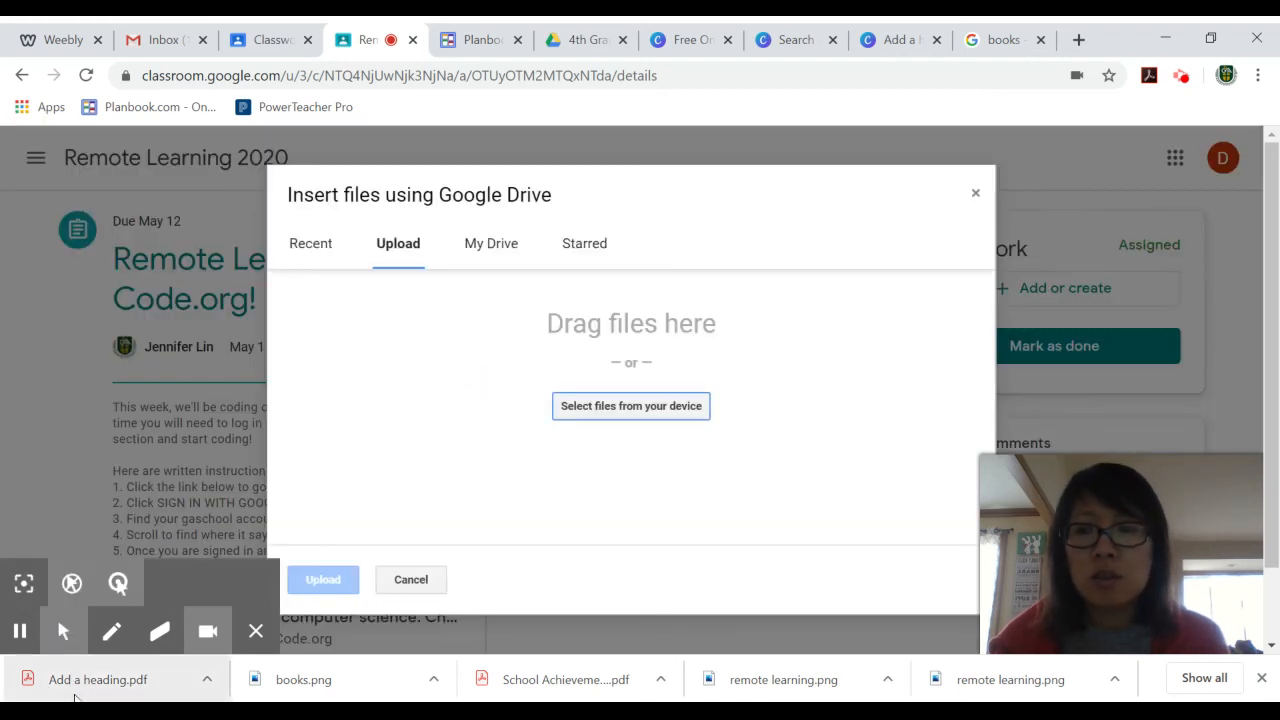
{"action": "left_click_drag", "start_coordinate": [84, 692], "coordinate": [586, 390]}
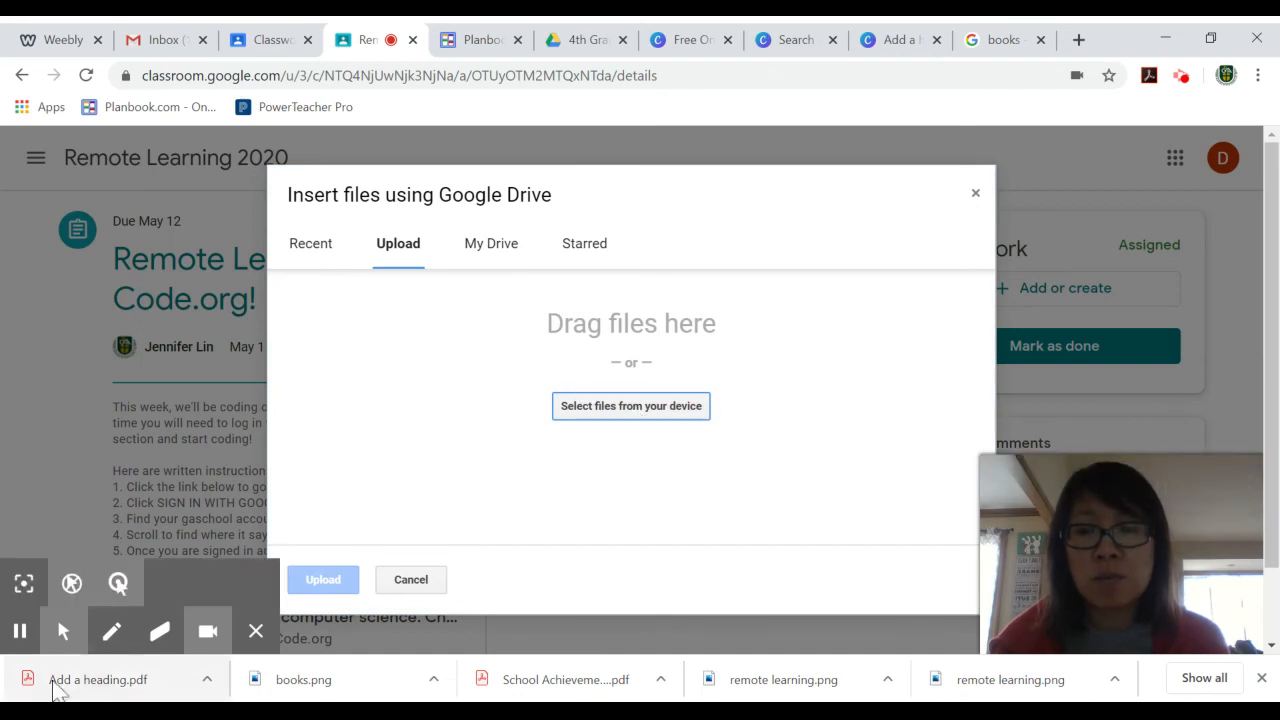
{"action": "left_click_drag", "start_coordinate": [63, 679], "coordinate": [594, 416]}
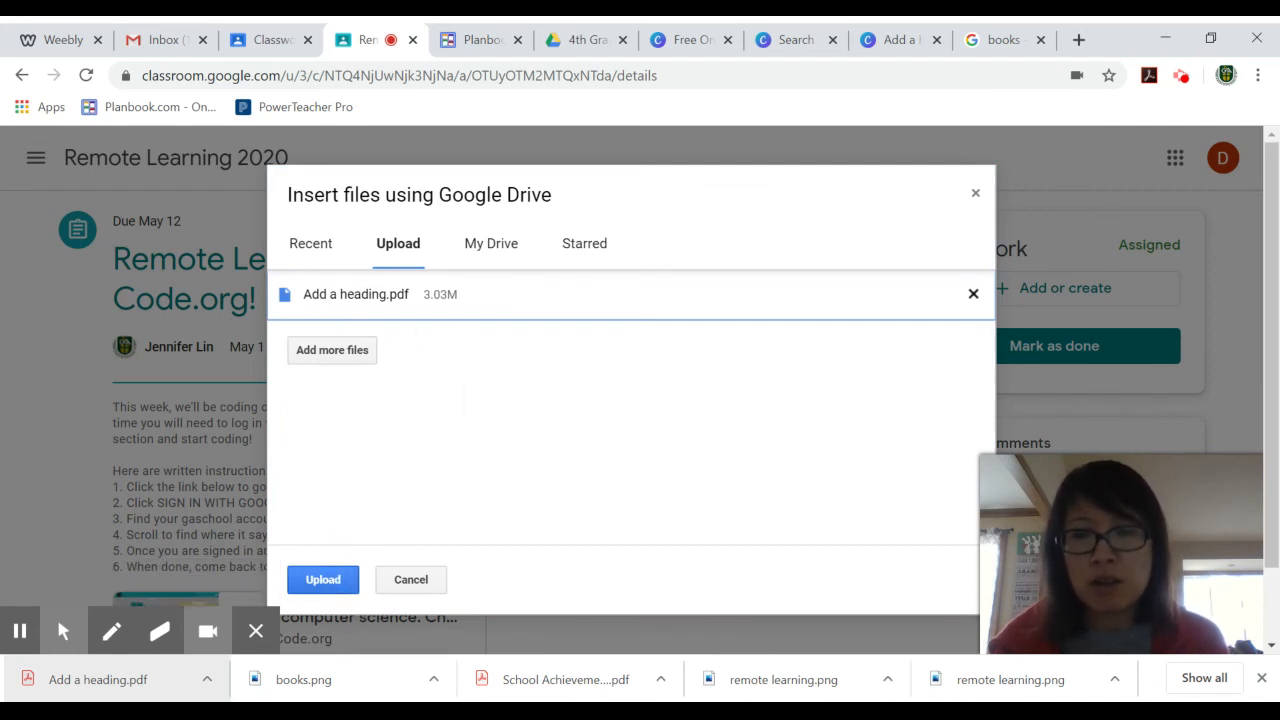
{"action": "left_click", "coordinate": [323, 579]}
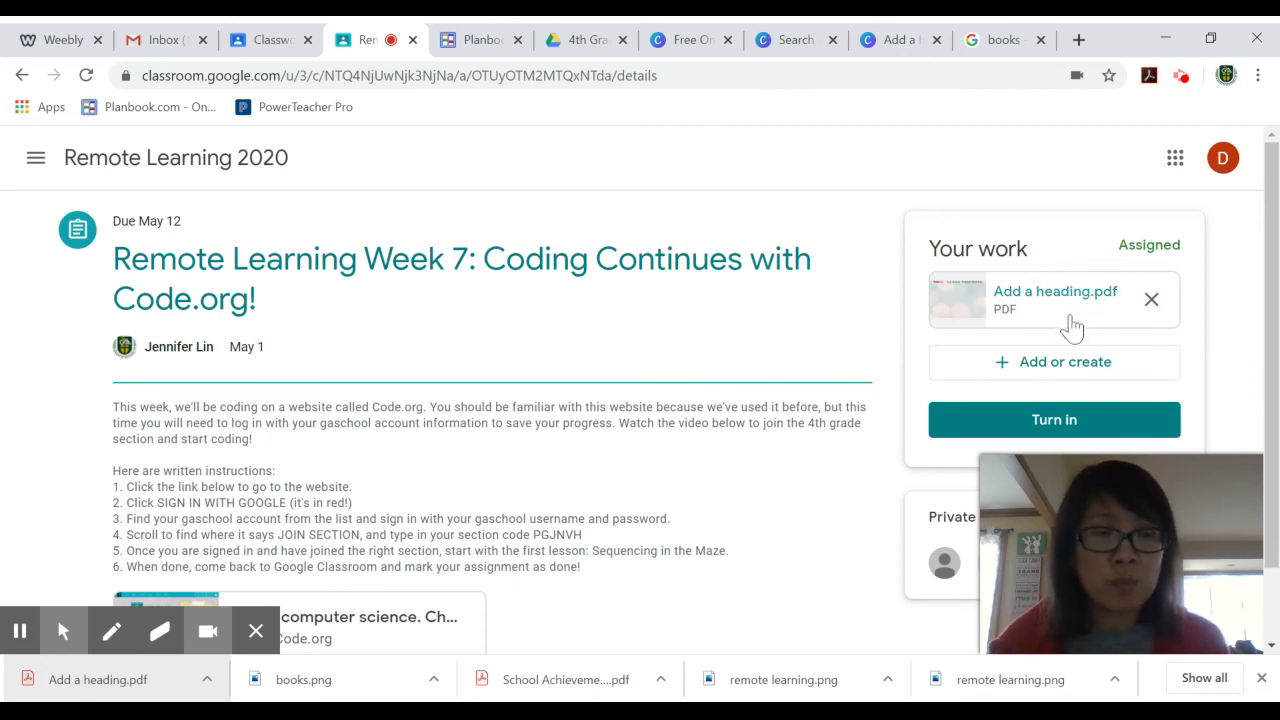
Switch to the Canva infographic, set its share link to view only, and copy the link.
{"action": "left_click", "coordinate": [910, 40]}
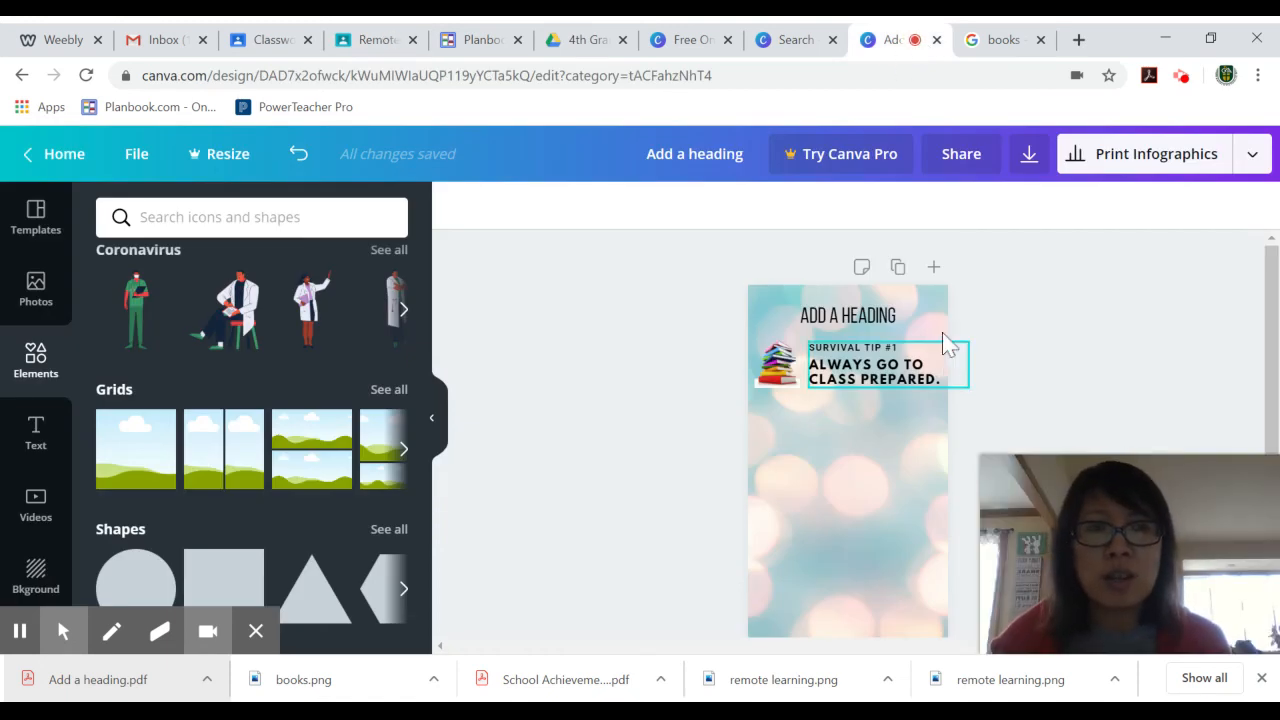
{"action": "left_click", "coordinate": [972, 166]}
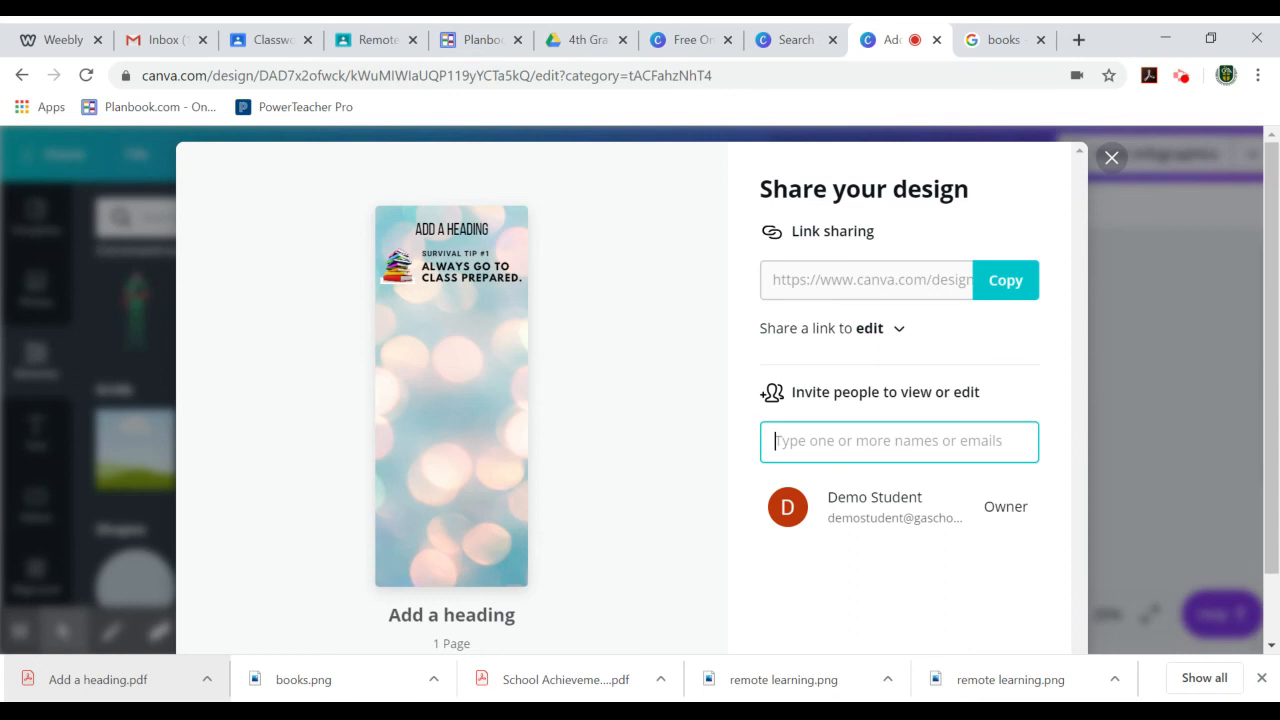
{"action": "left_click", "coordinate": [966, 272]}
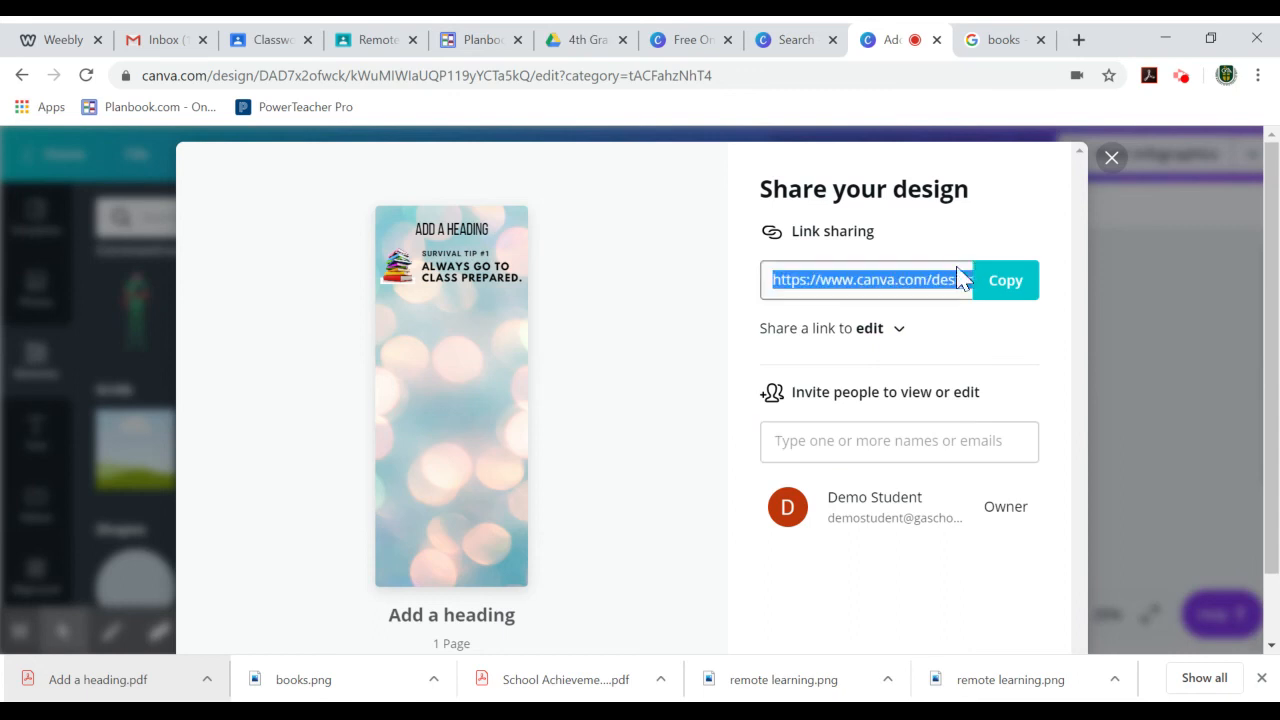
{"action": "left_click", "coordinate": [894, 343]}
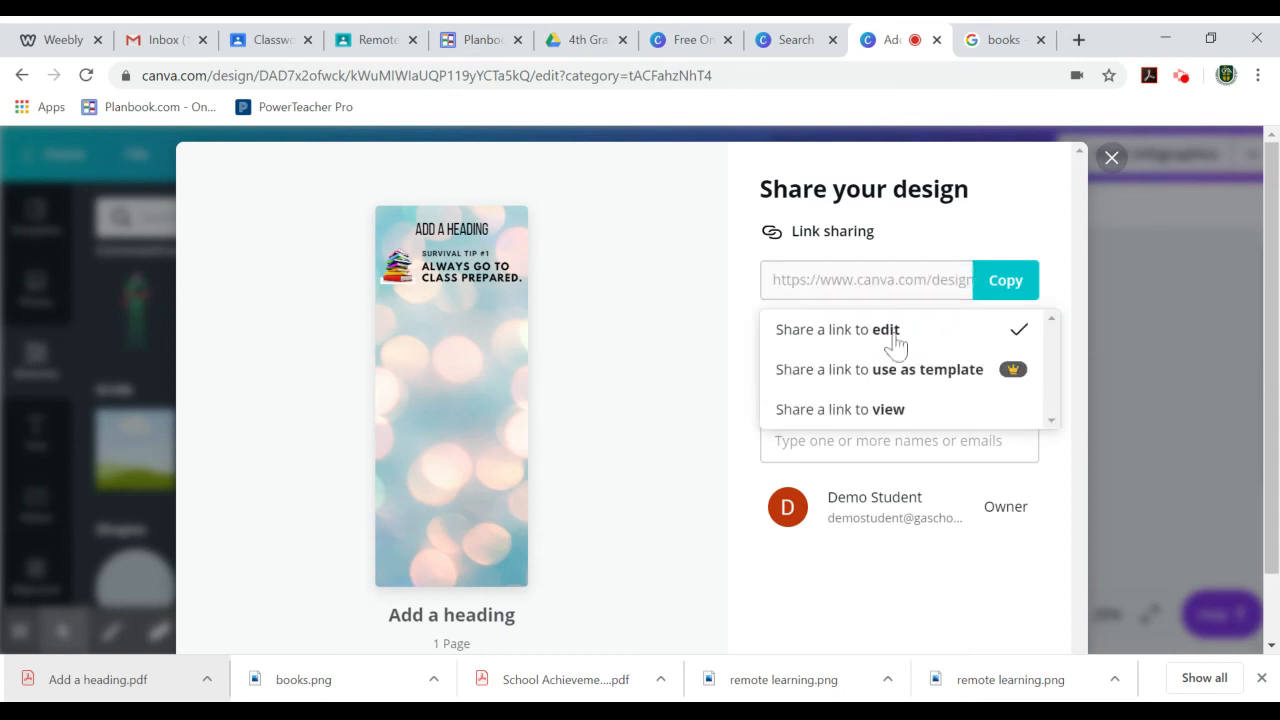
{"action": "left_click", "coordinate": [894, 345]}
{"action": "left_click", "coordinate": [894, 345]}
{"action": "left_click", "coordinate": [896, 343]}
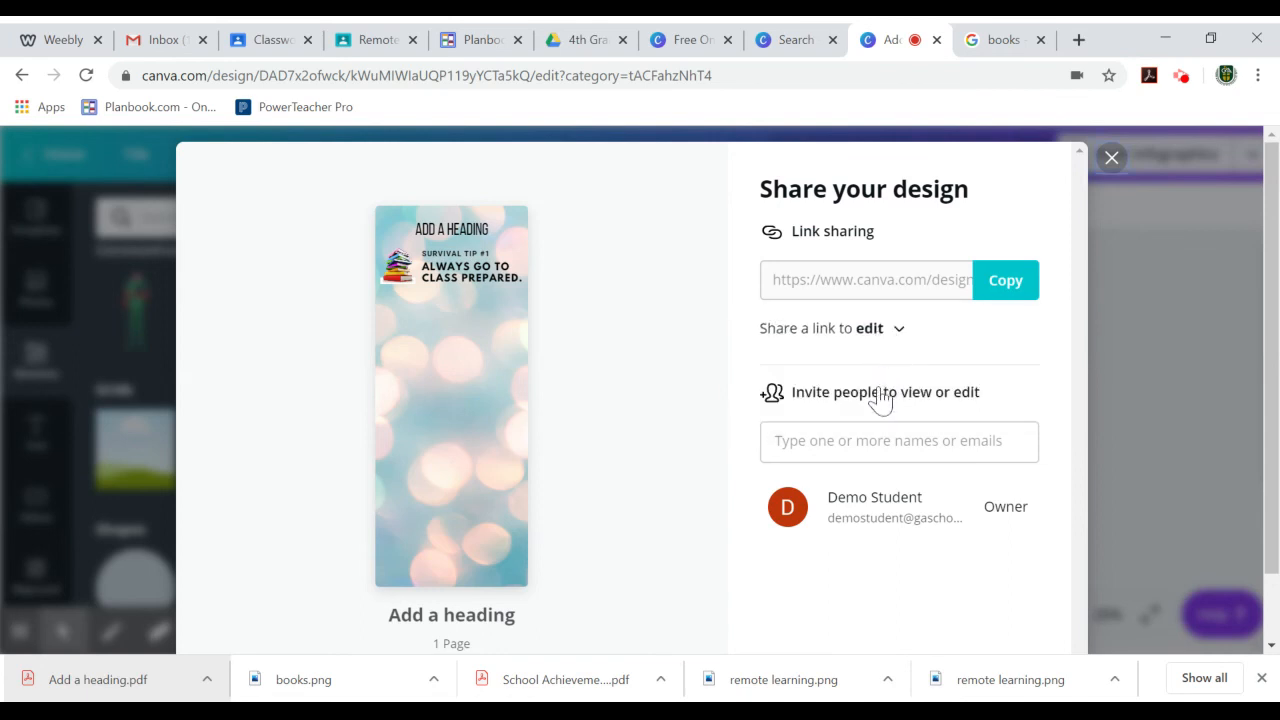
{"action": "left_click", "coordinate": [897, 328]}
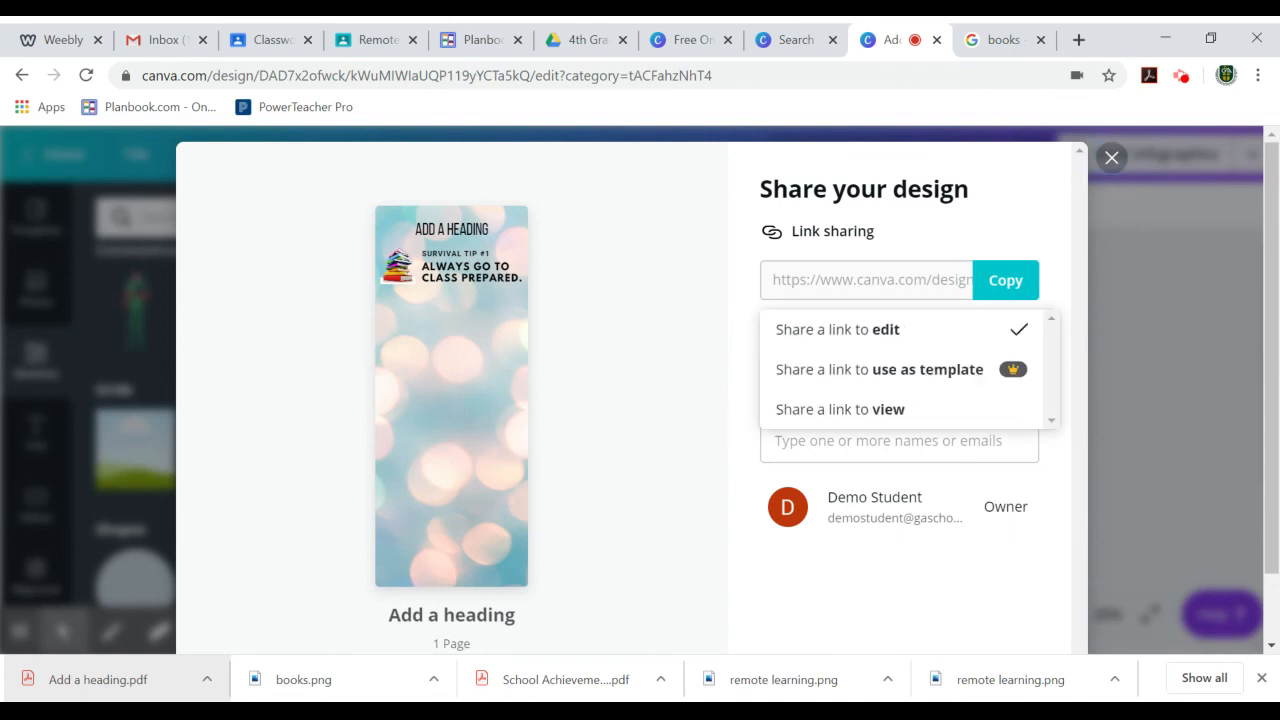
{"action": "left_click", "coordinate": [900, 410]}
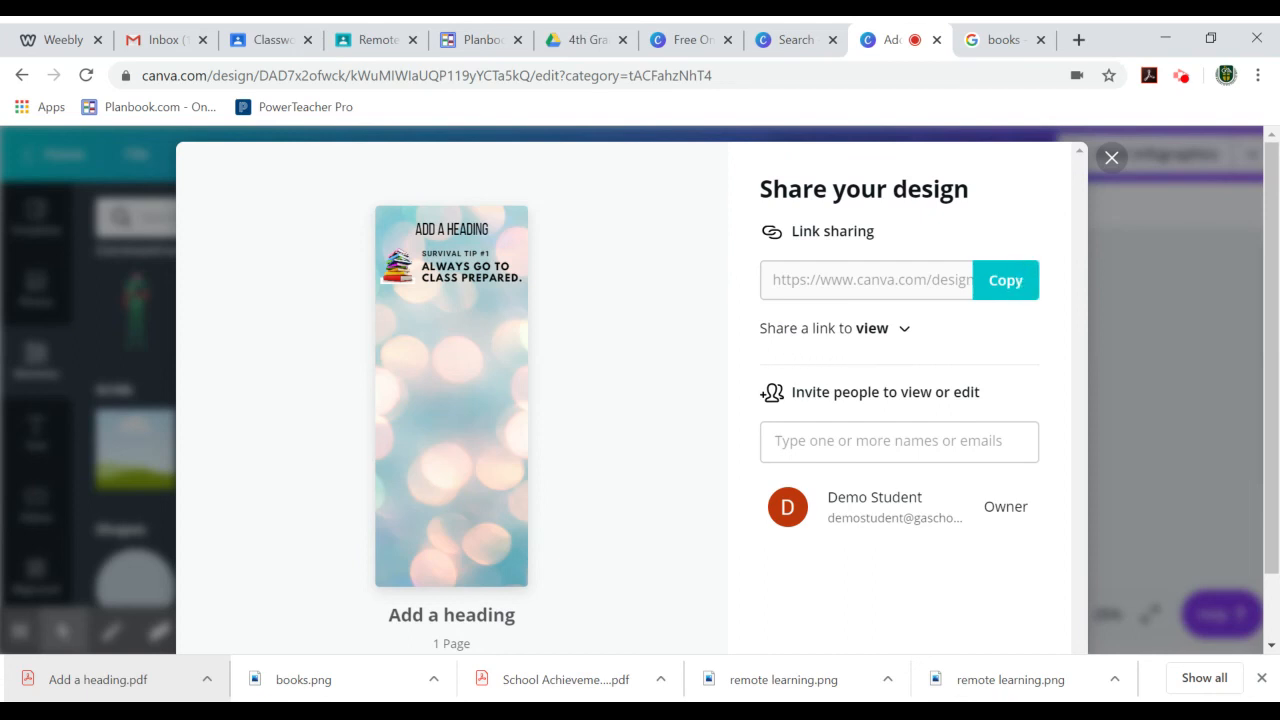
{"action": "left_click", "coordinate": [1018, 288]}
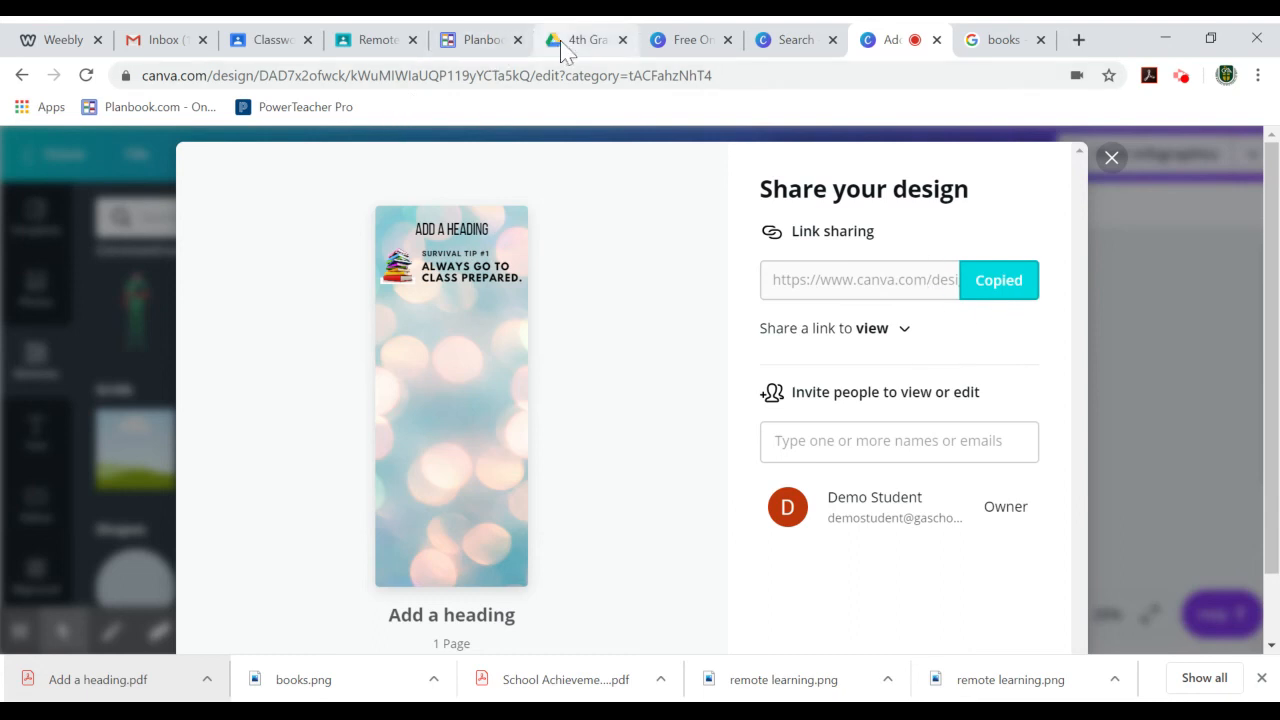
Switch back to the Google Classroom assignment and attach the copied Canva link to the student work.
{"action": "left_click", "coordinate": [372, 45]}
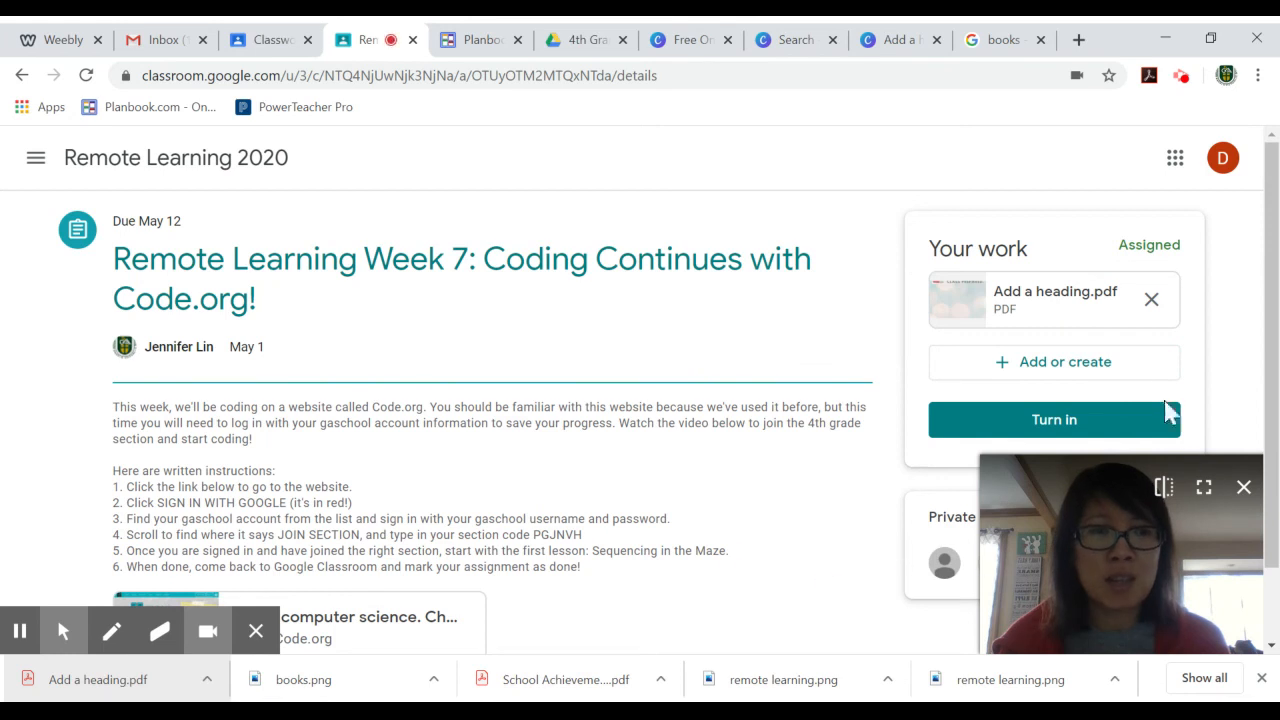
{"action": "left_click", "coordinate": [1050, 370]}
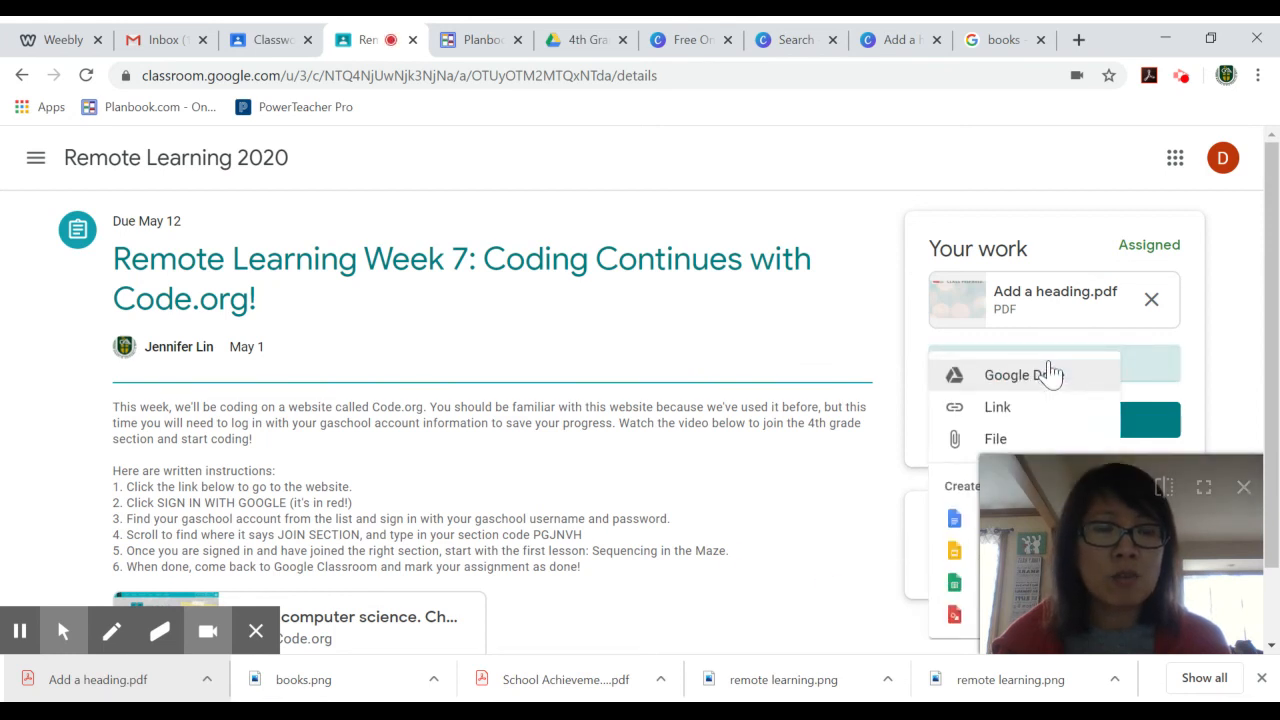
{"action": "left_click", "coordinate": [1008, 410]}
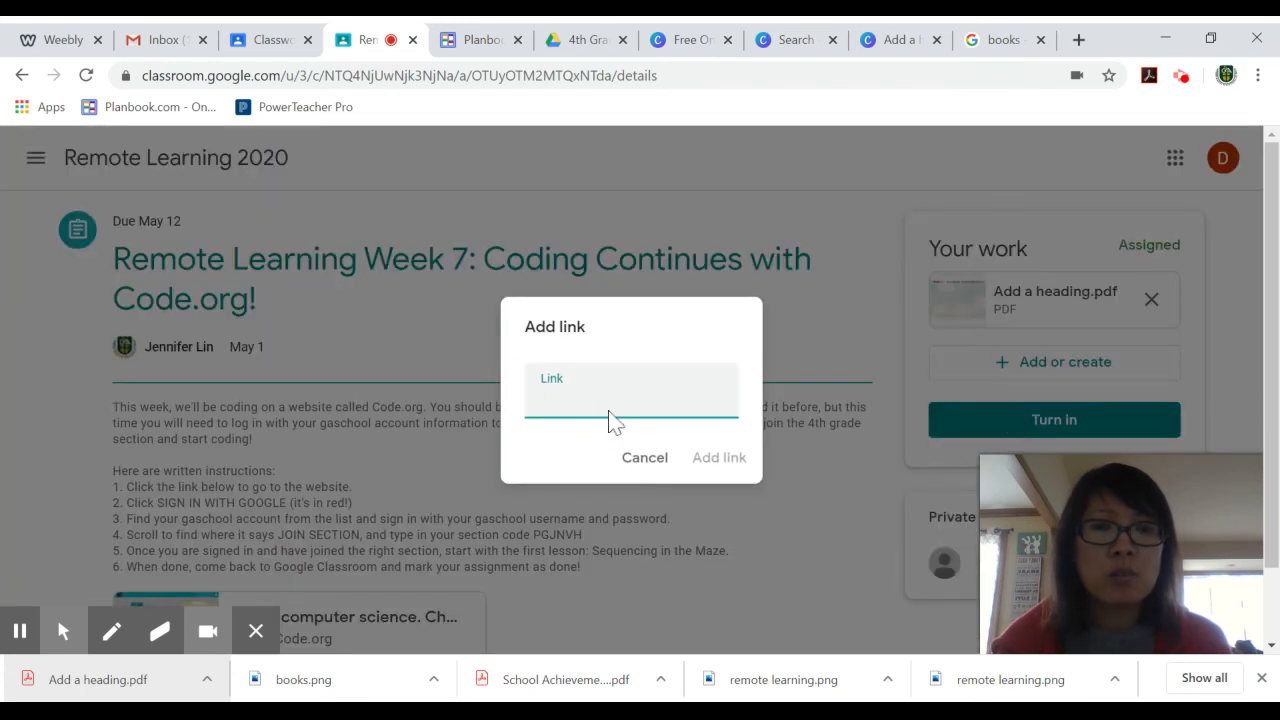
{"action": "key", "text": "ctrl+v"}
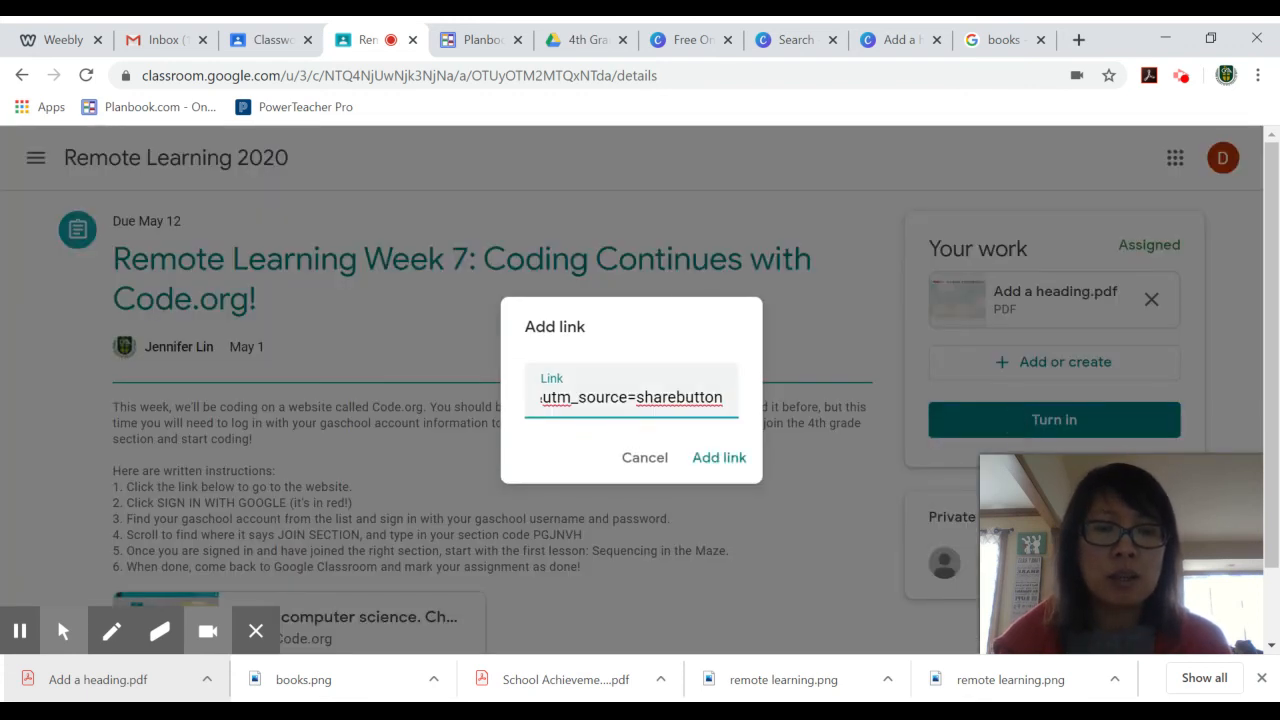
{"action": "left_click_drag", "start_coordinate": [720, 397], "coordinate": [345, 407]}
{"action": "left_click", "coordinate": [710, 462]}
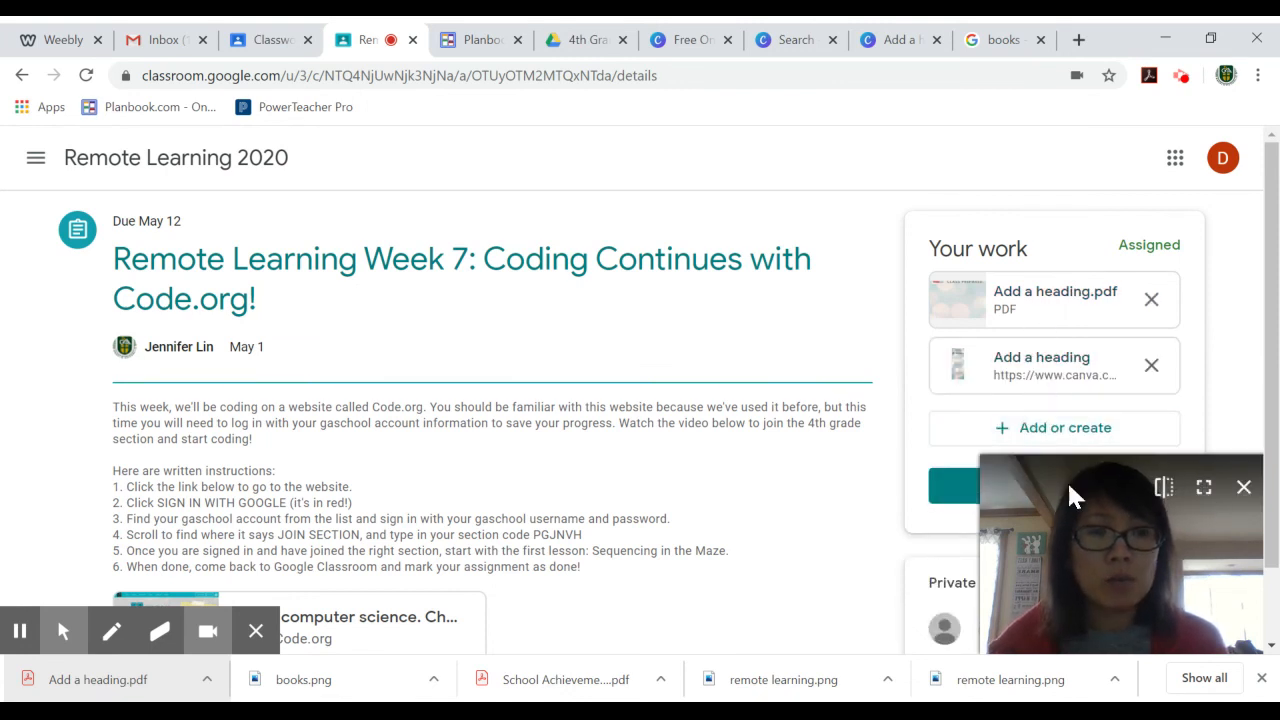
Turn in the assignment with the PDF and the Canva link attached, confirming the submission.
{"action": "left_click", "coordinate": [208, 631]}
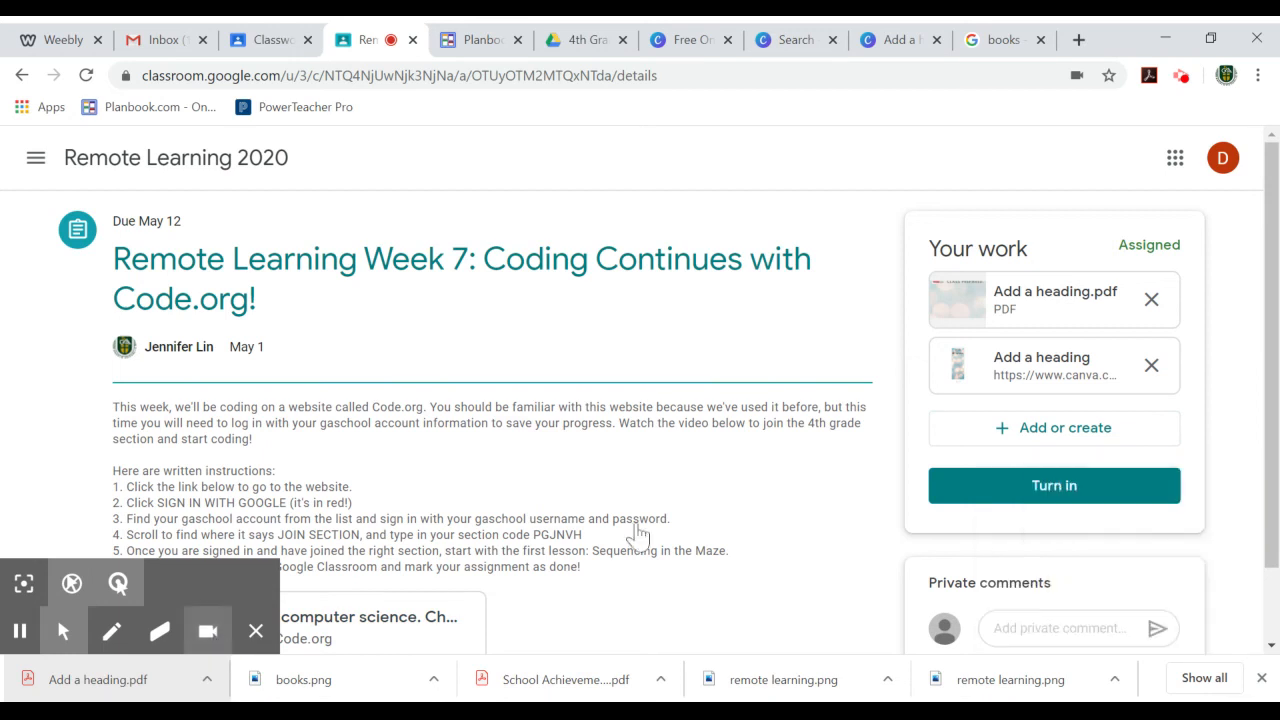
{"action": "left_click", "coordinate": [1054, 486]}
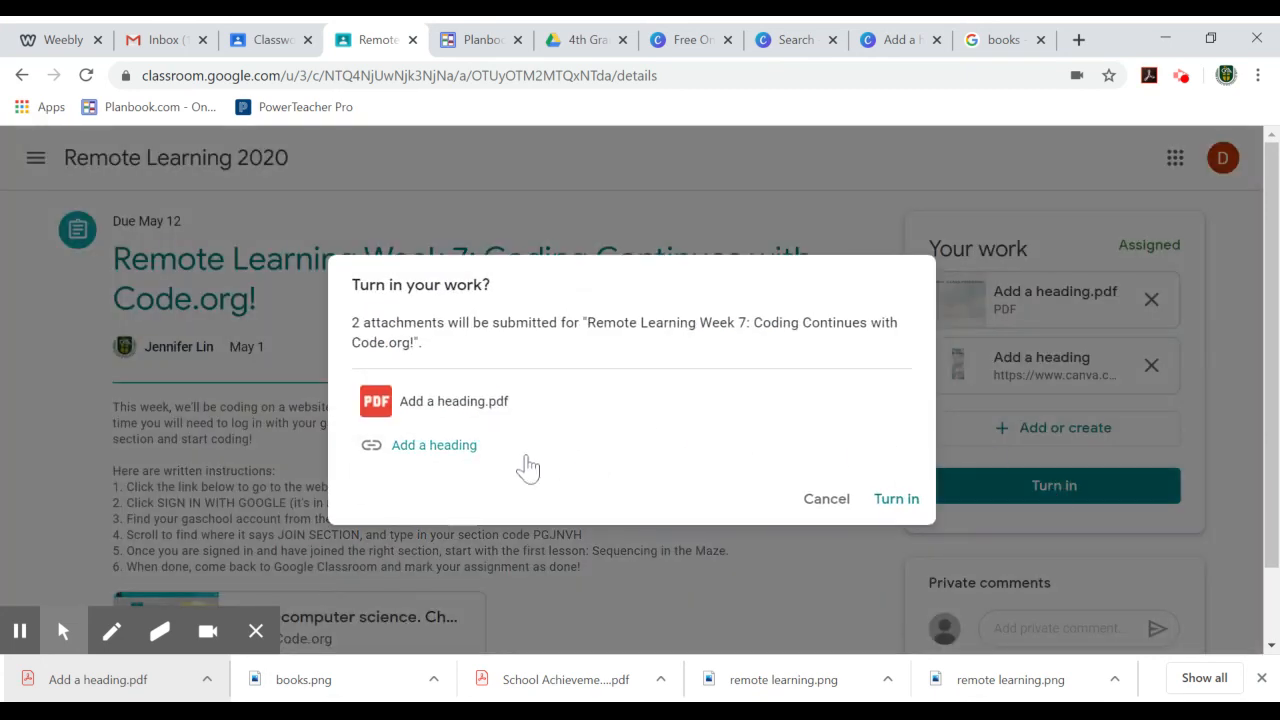
{"action": "left_click", "coordinate": [897, 502]}
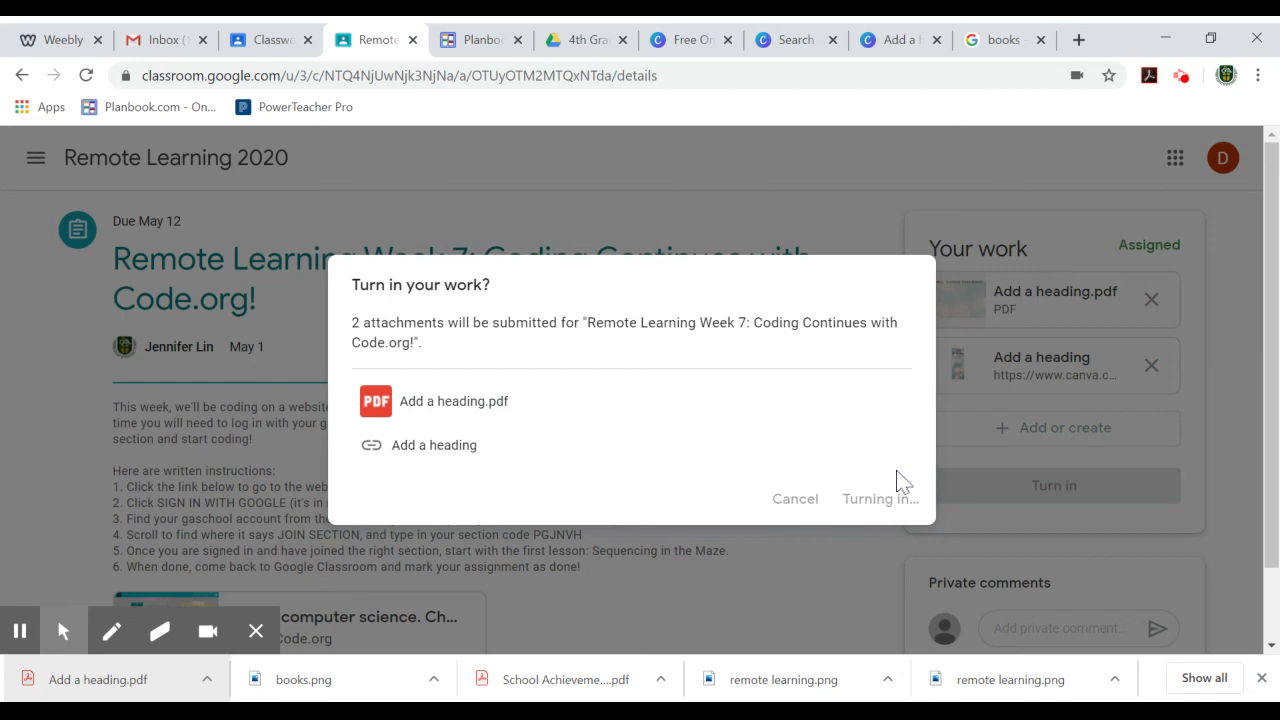
Return to the Canva infographic and close its sharing dialog.
{"action": "left_click", "coordinate": [895, 39]}
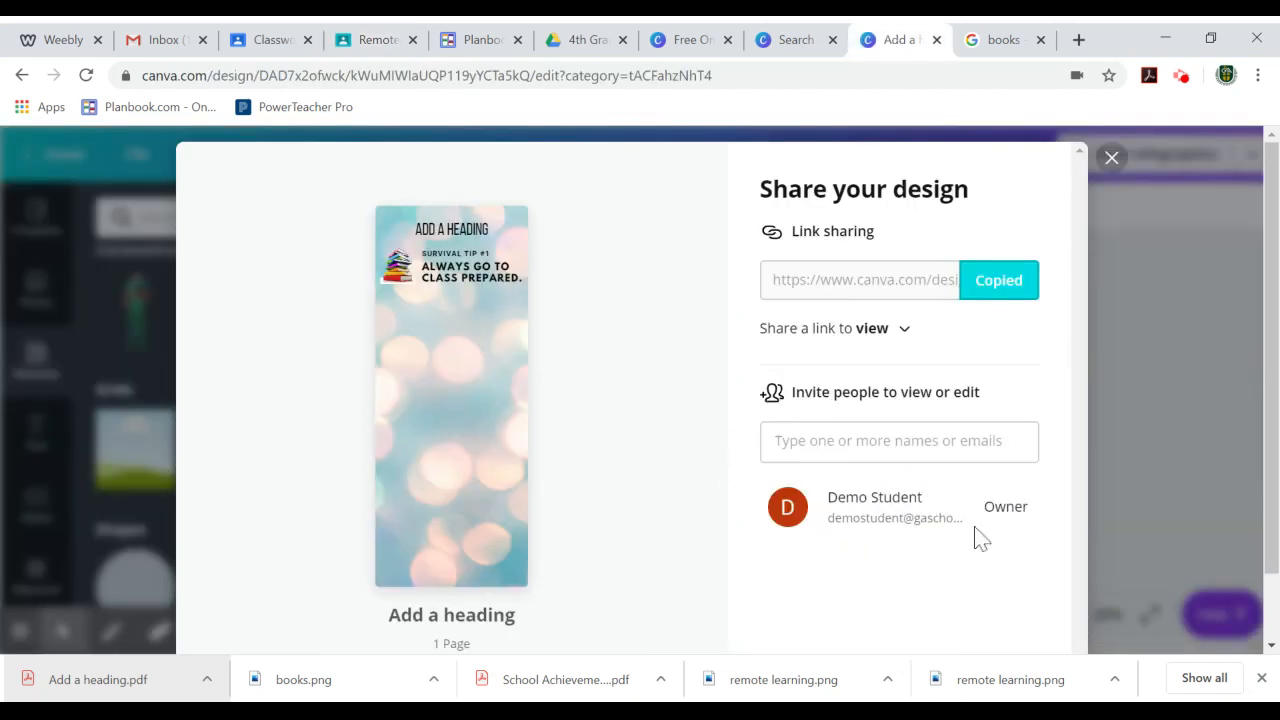
{"action": "left_click", "coordinate": [1111, 157]}
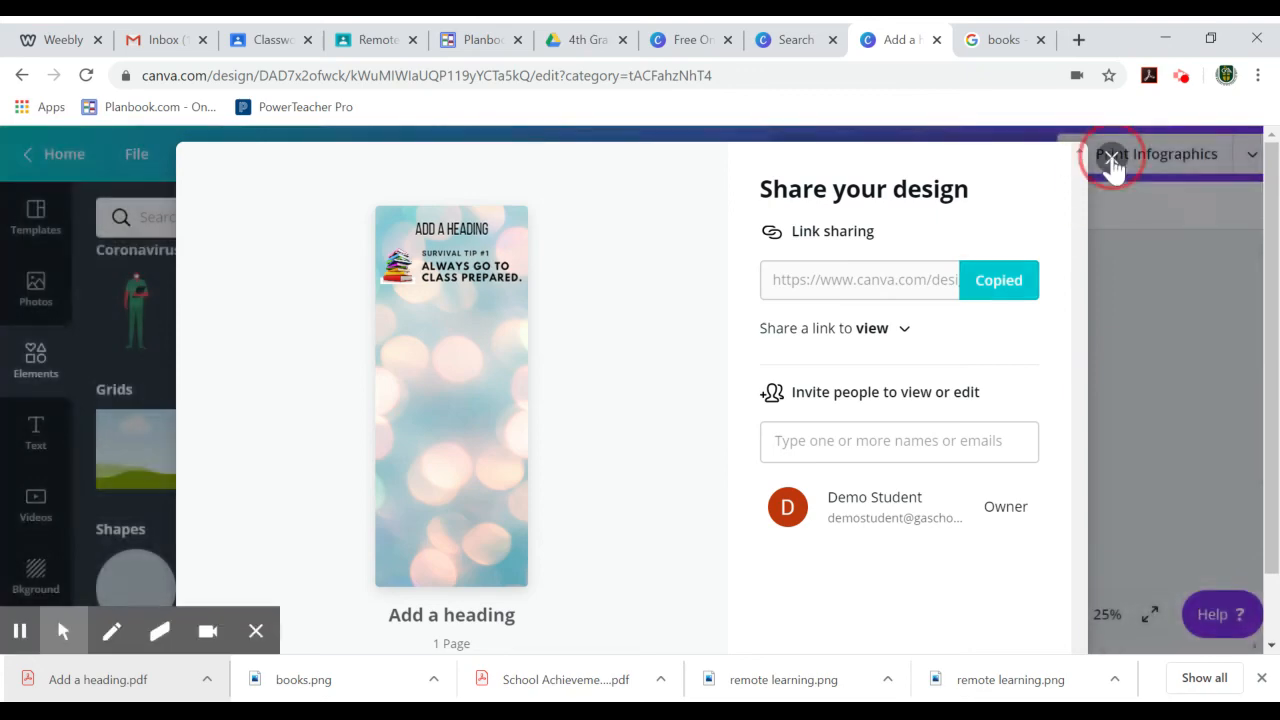